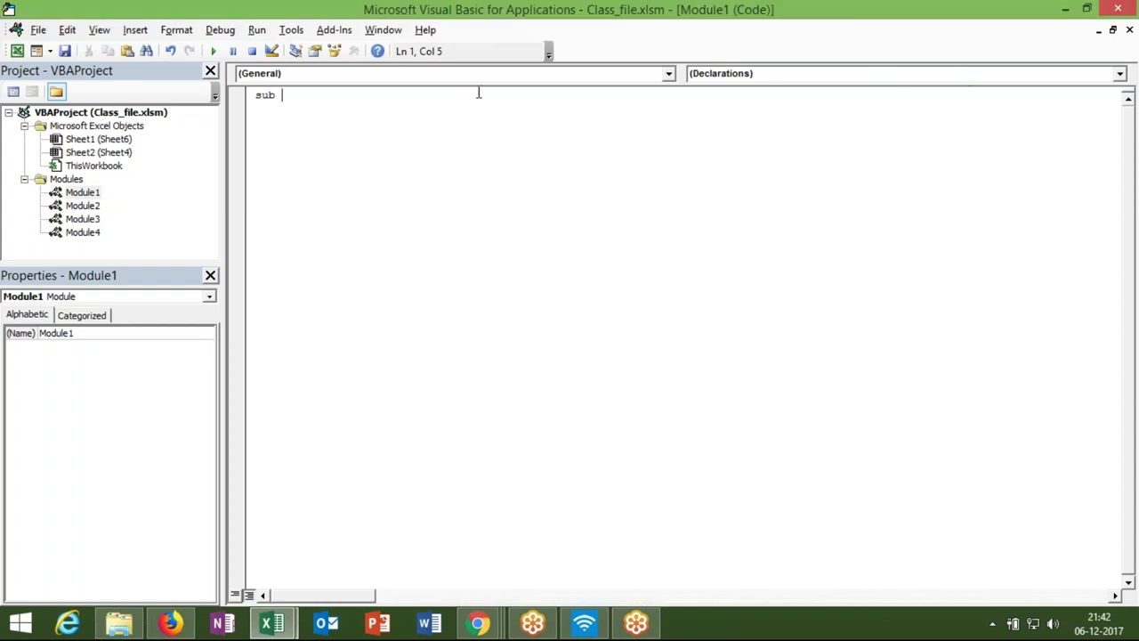
Step: Write Sub rr() with r = InputBox("Please Enter ur Number") and run it
type("rr")
type("()")
key("Return")
key("Return")
key("Return")
key("Return")
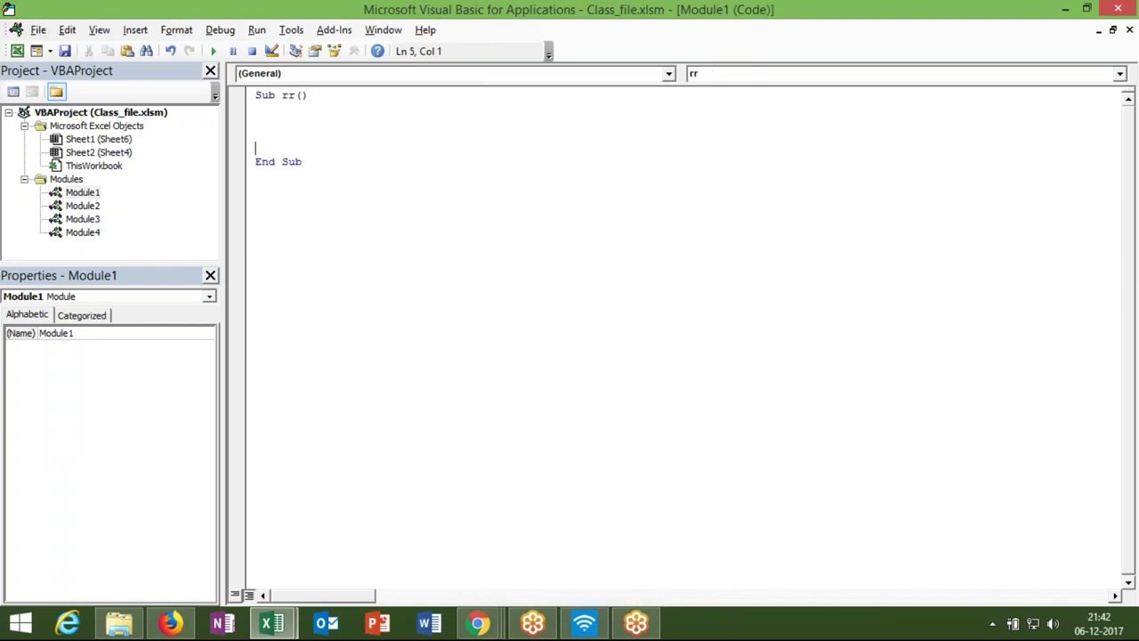
type("r=input")
type("box")
type("(")
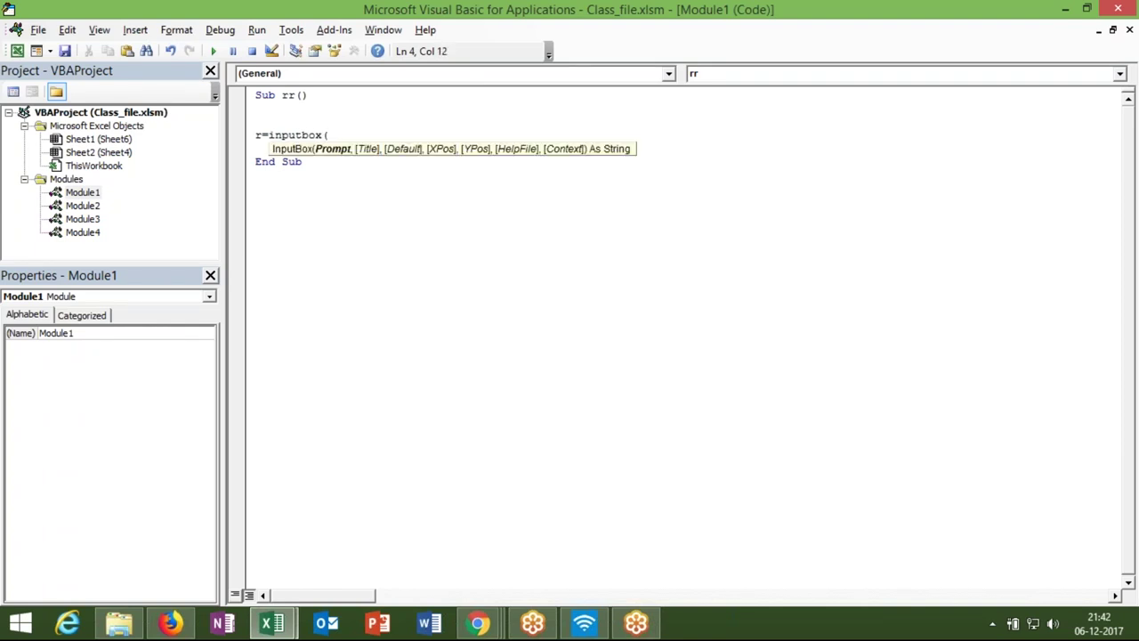
type("\"")
type("Please Enterur Number\"")
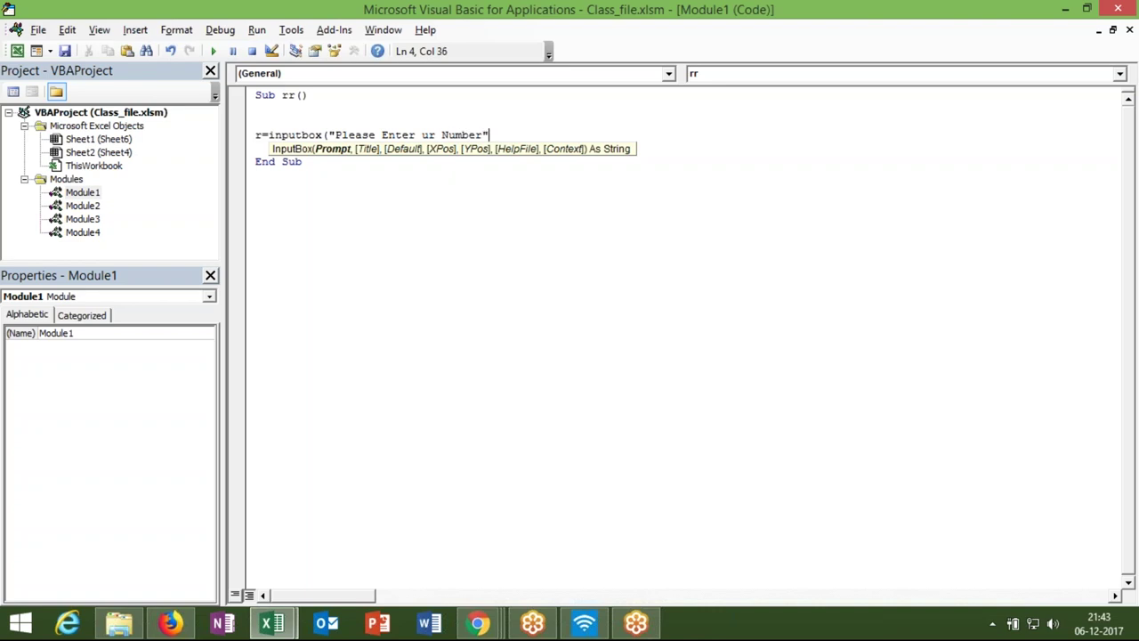
type(")")
key("Return")
key("Return")
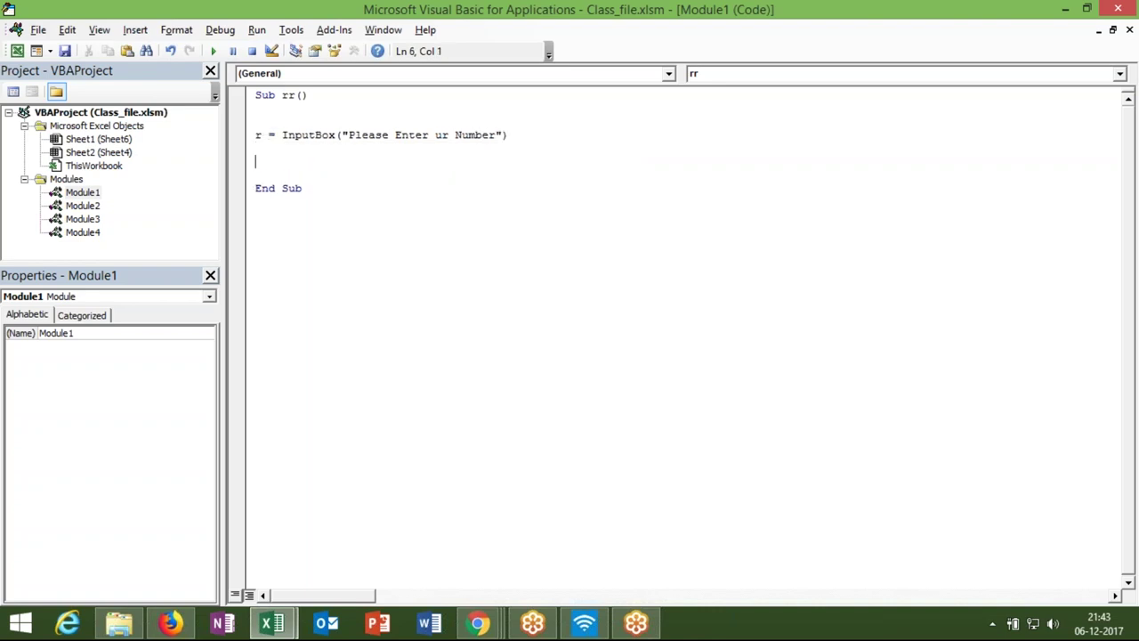
left_click(212, 51)
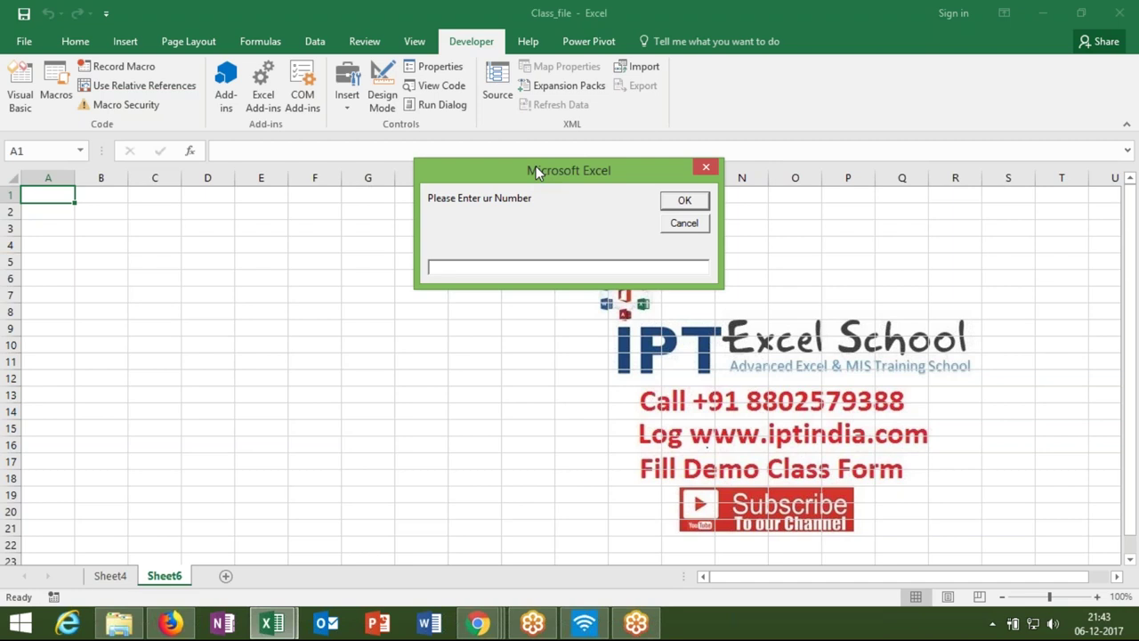
key("Return")
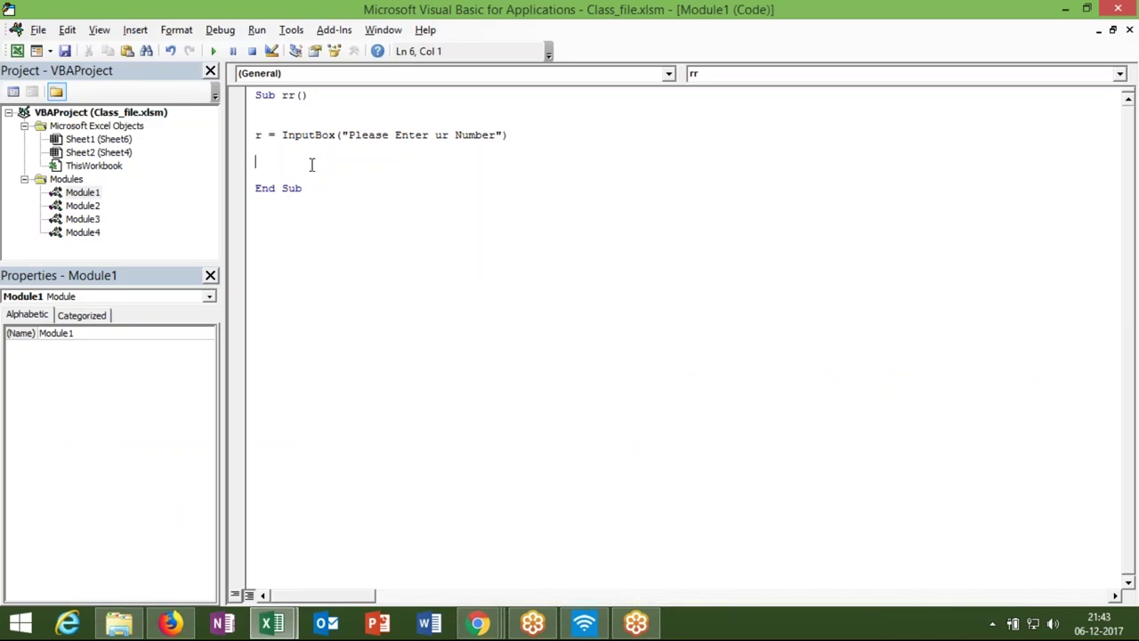
left_click_drag(262, 135, 494, 147)
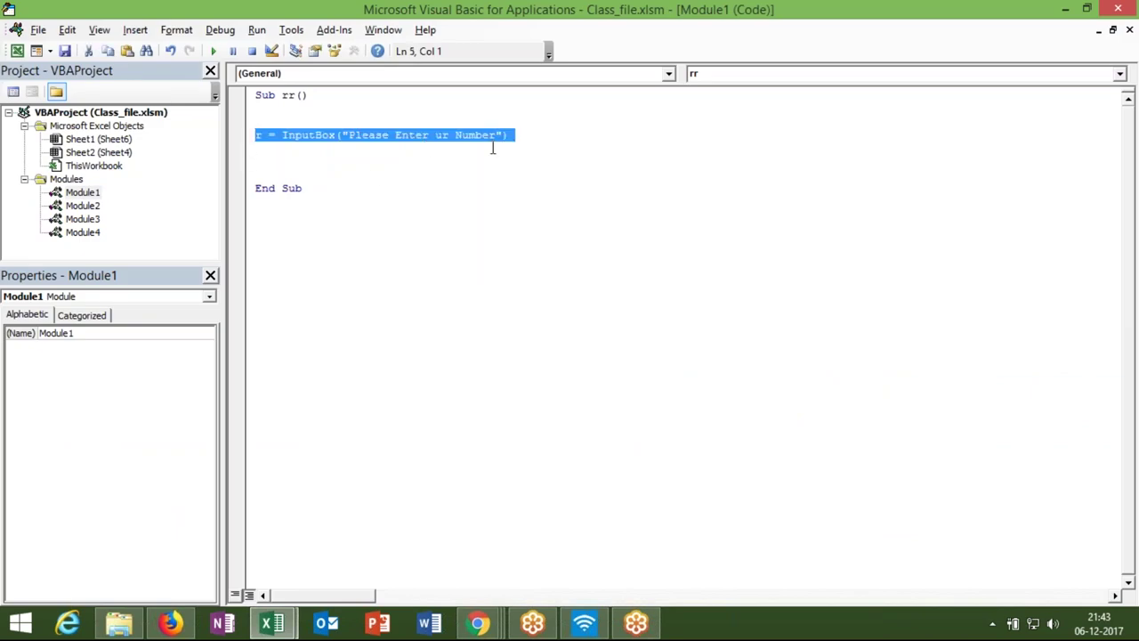
Step: Delete the old number prompt line and add a blank line under Sub rr()
key("Delete")
key("Up")
key("Up")
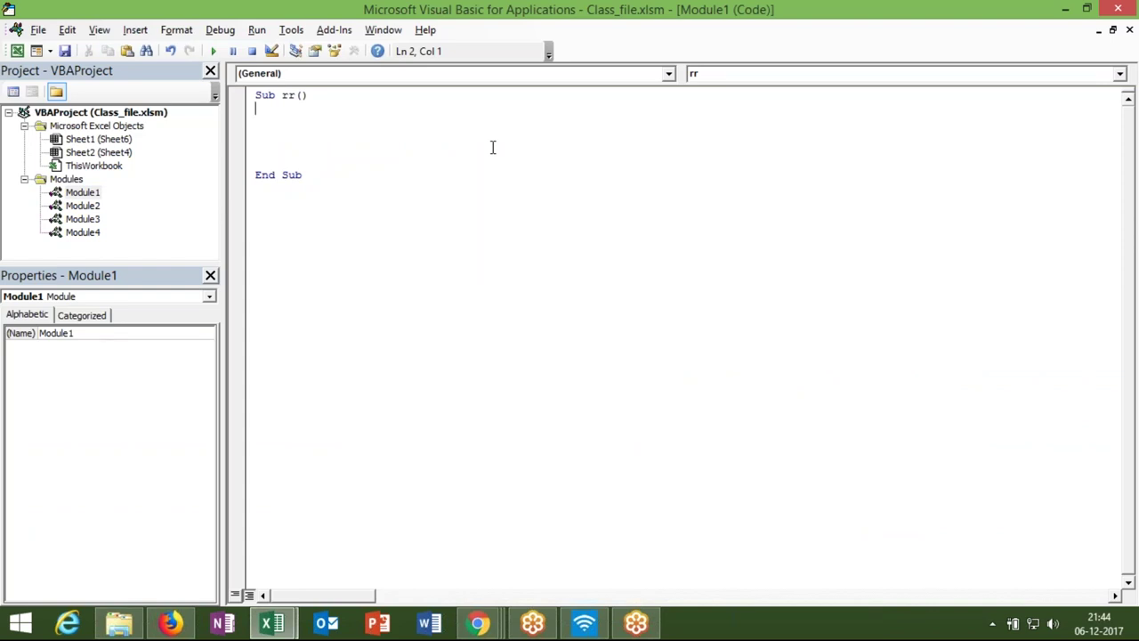
key("Return")
Step: After a few discarded attempts, begin a new r=inputbox( assignment on line 4
key("Return")
key("Up")
key("Up")
type("range")
key("BackSpace")
key("BackSpace")
key("BackSpace")
key("BackSpace")
key("BackSpace")
type("ra")
key("BackSpace")
key("BackSpace")
key("BackSpace")
type("funct")
key("BackSpace")
key("BackSpace")
key("BackSpace")
key("BackSpace")
key("BackSpace")
key("BackSpace")
key("Return")
type("fun")
key("BackSpace")
key("BackSpace")
key("BackSpace")
key("Return")
key("Return")
type("r=in")
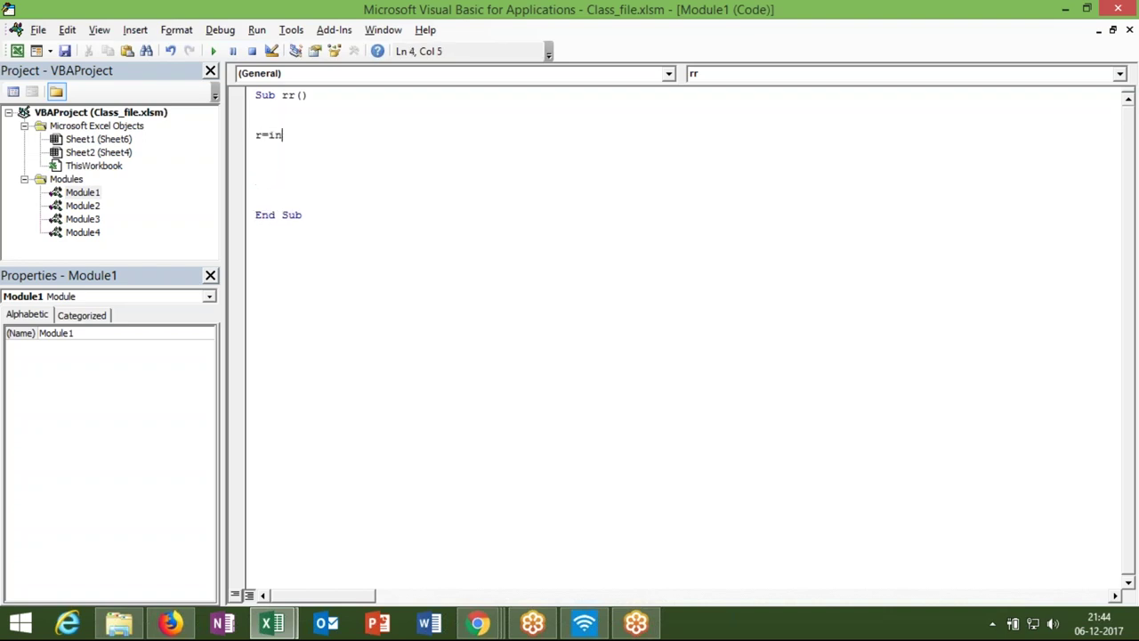
type("putbox(")
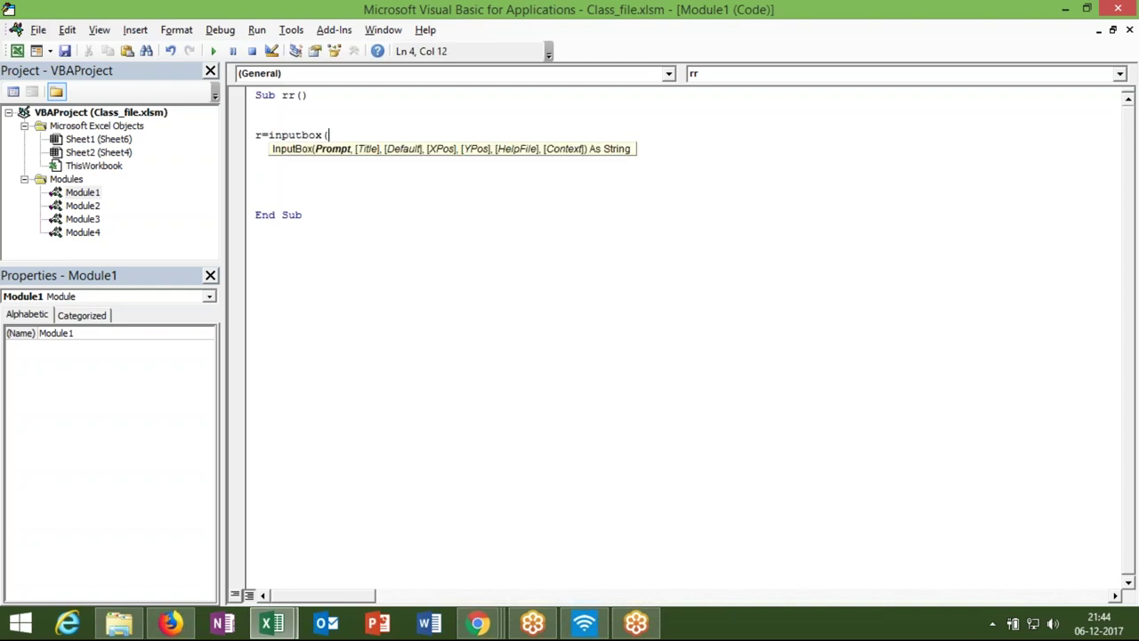
key("BackSpace")
Step: Complete the call as r = InputBox("Please Text", "Input Data", "Name")
type("\"")
type("Please ")
type("Tec")
type("t")
type("\"")
type(",")
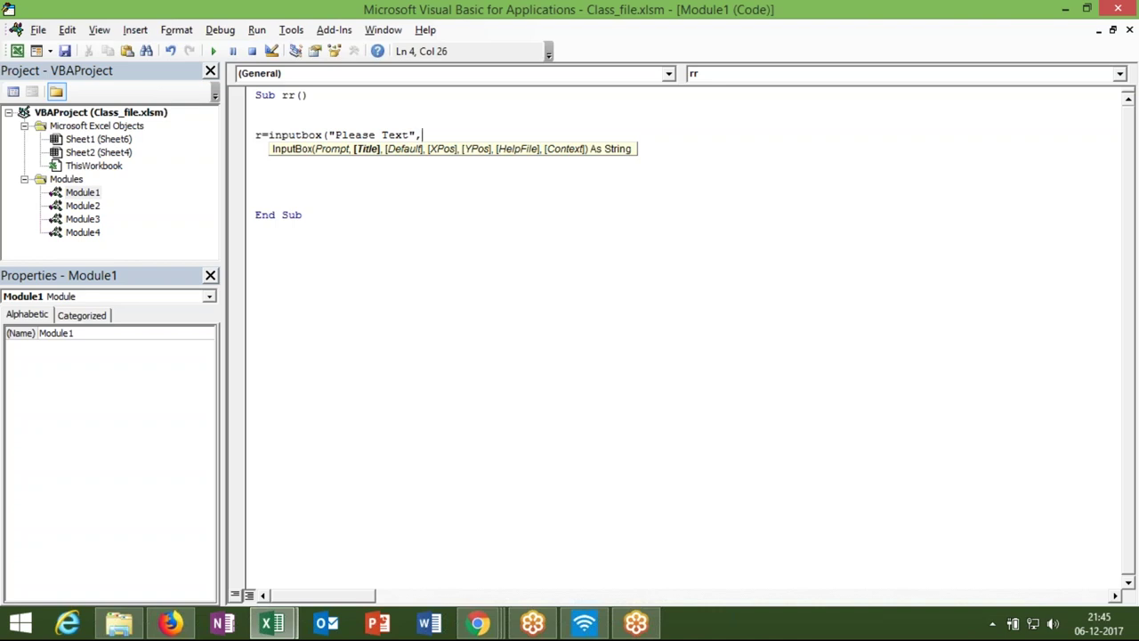
type("\"E")
key("BackSpace")
type("Intpu")
key("BackSpace")
key("BackSpace")
key("BackSpace")
type("put")
type(" Data\",")
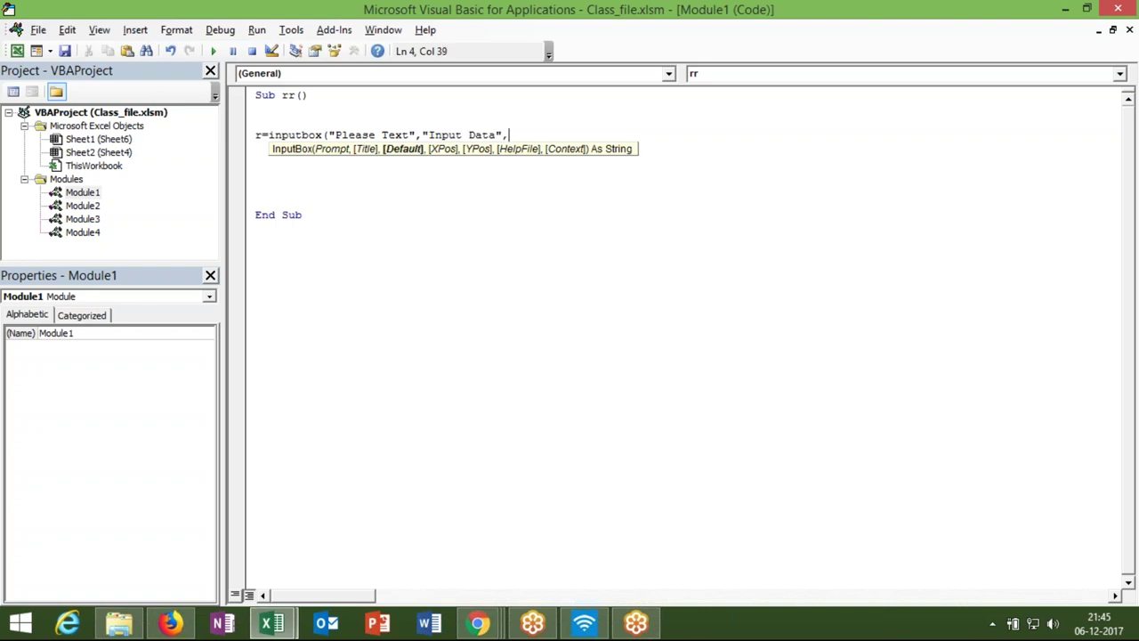
type("\"Name")
type("\",")
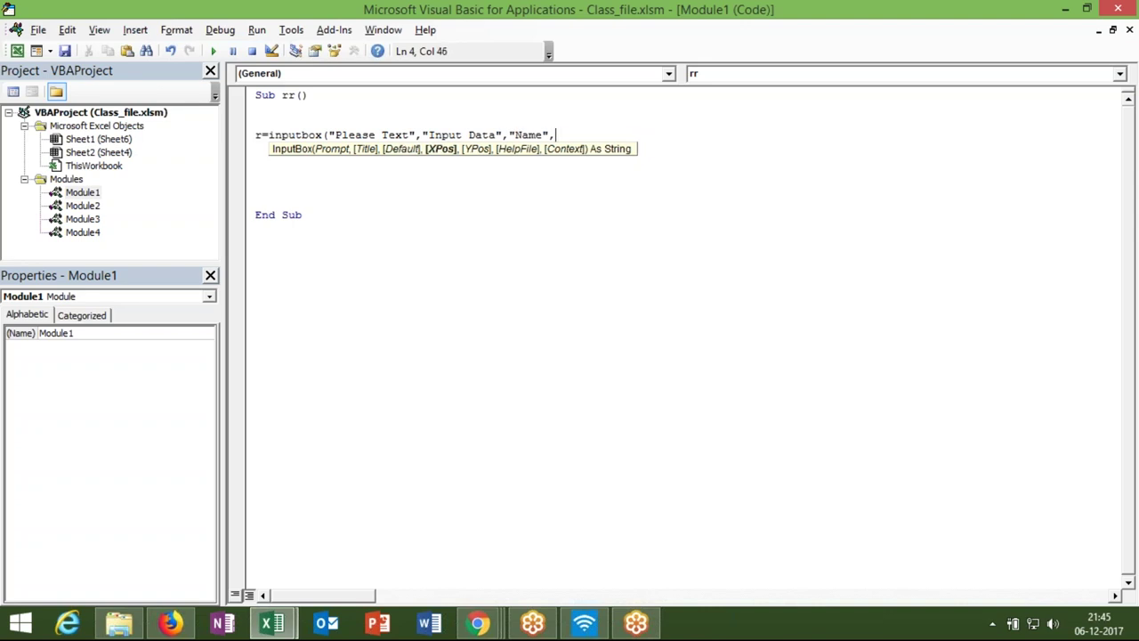
key("BackSpace")
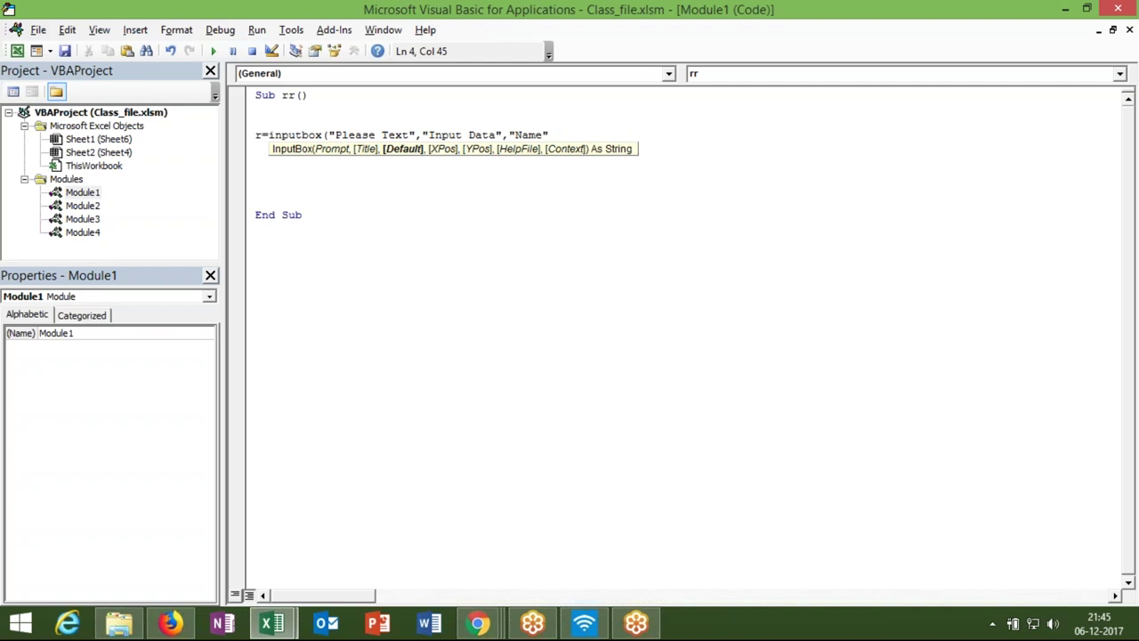
type(")")
key("Return")
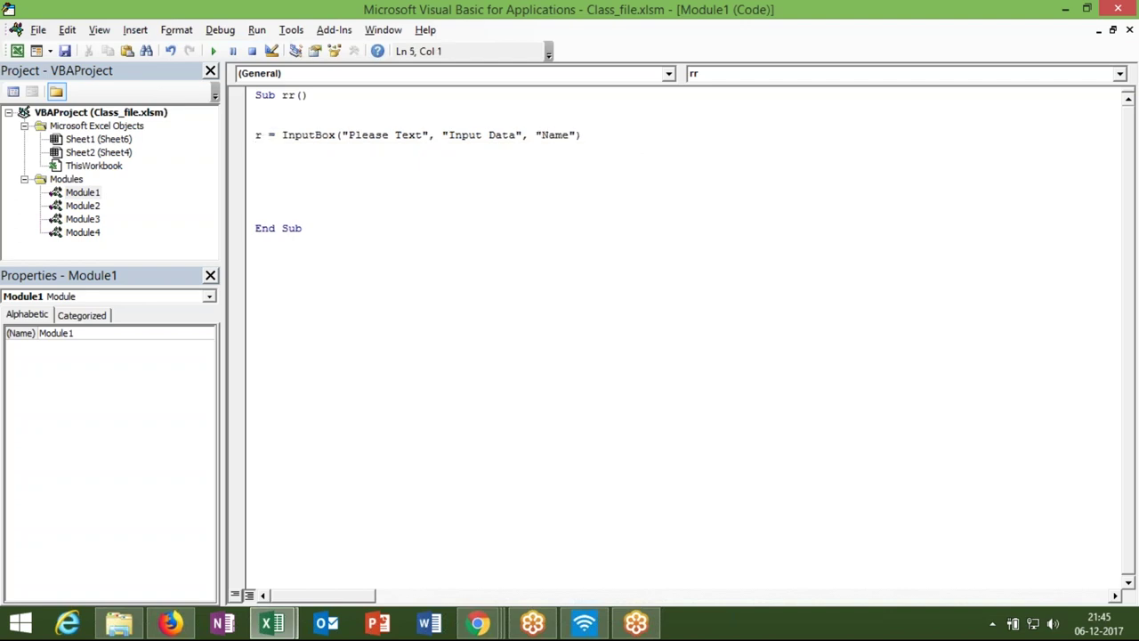
Step: Test the Input Data prompt, then add position arguments 2001 and 1500 after "Name"
left_click(212, 51)
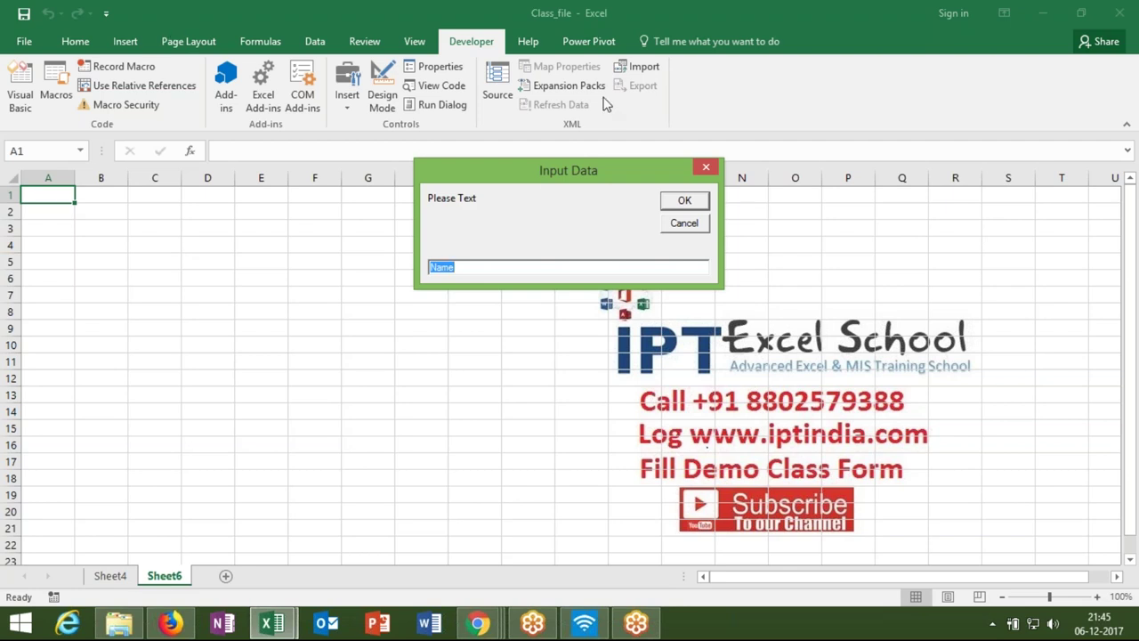
key("Return")
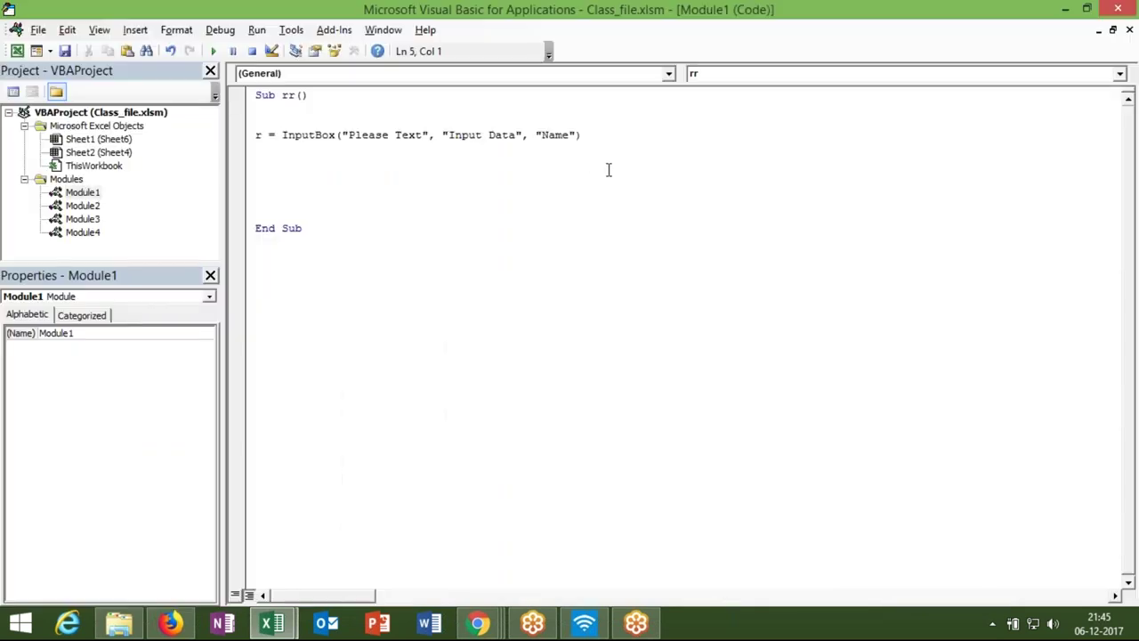
key("BackSpace")
type(",")
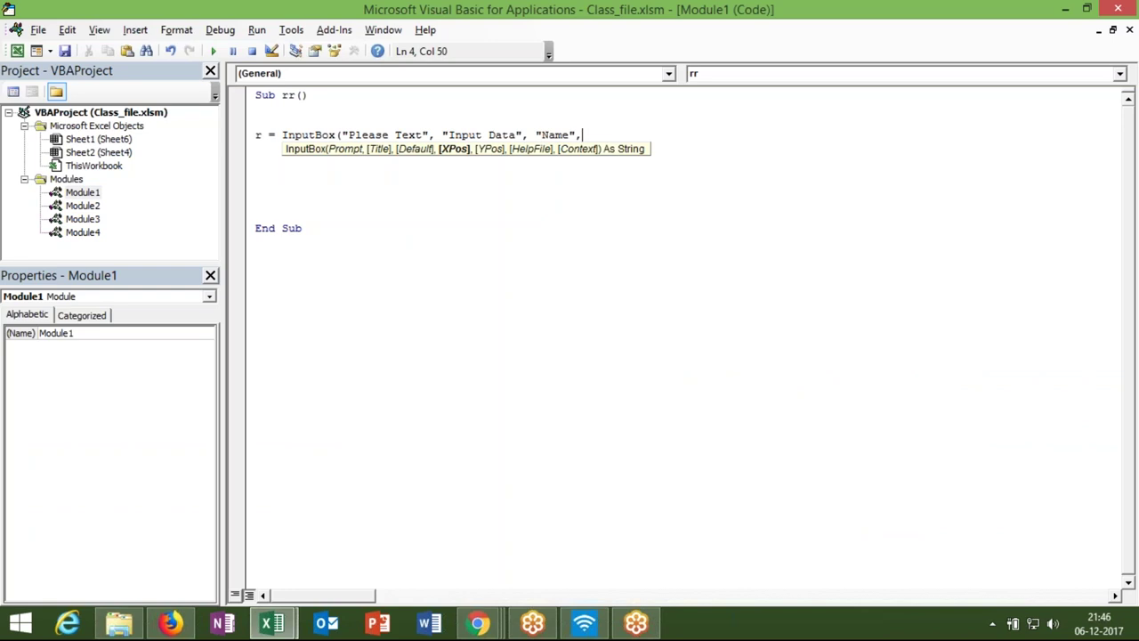
type("2001,")
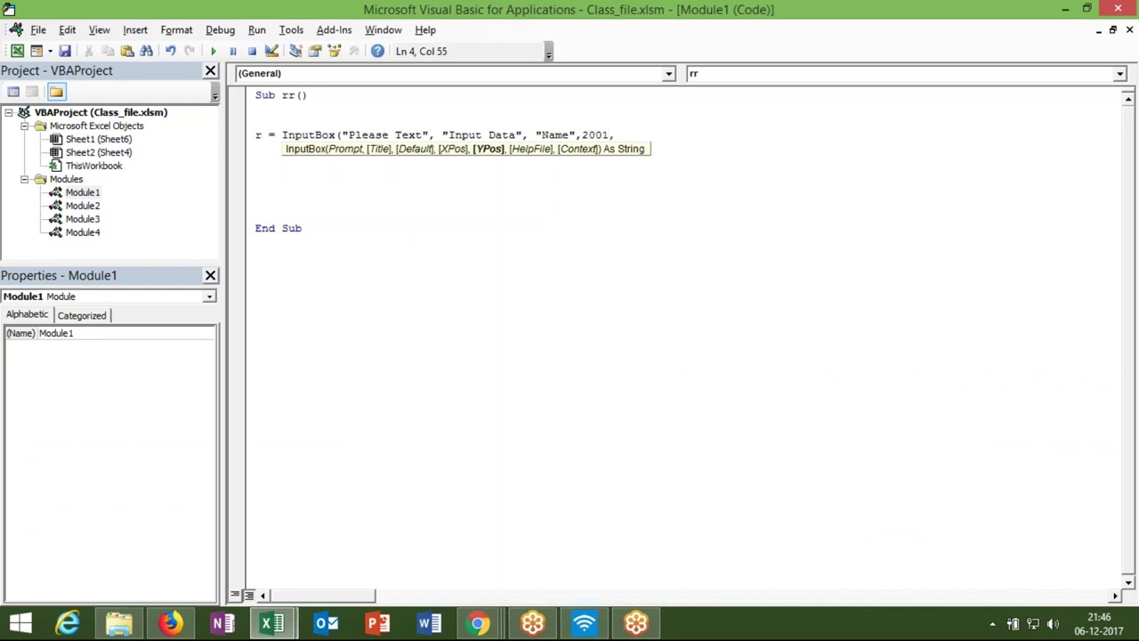
type("1500)")
left_click(545, 212)
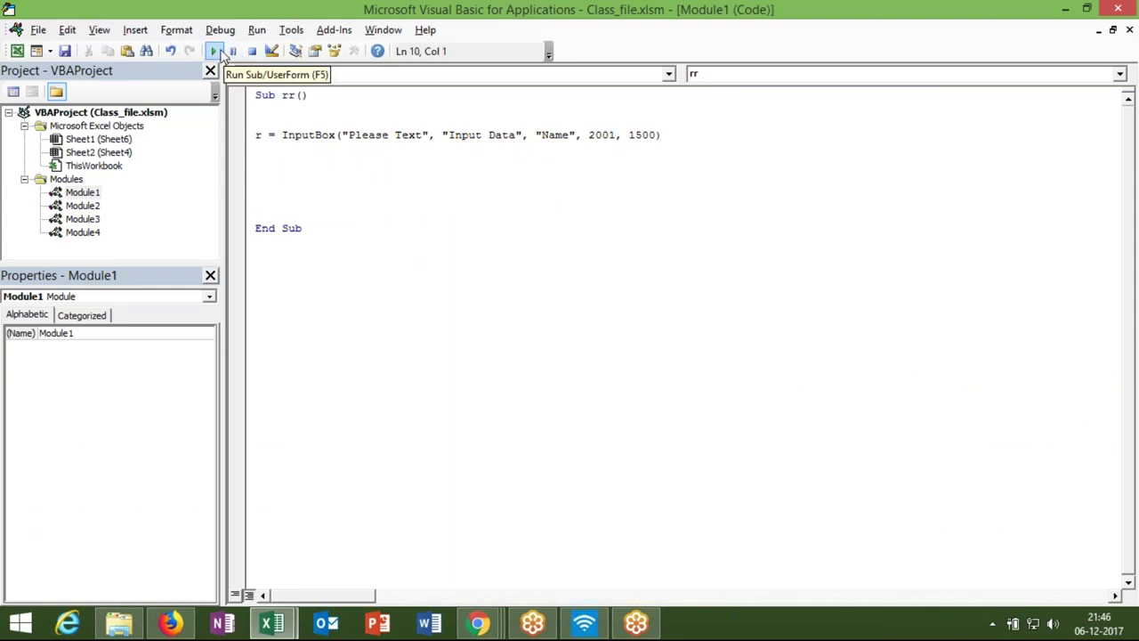
left_click(213, 51)
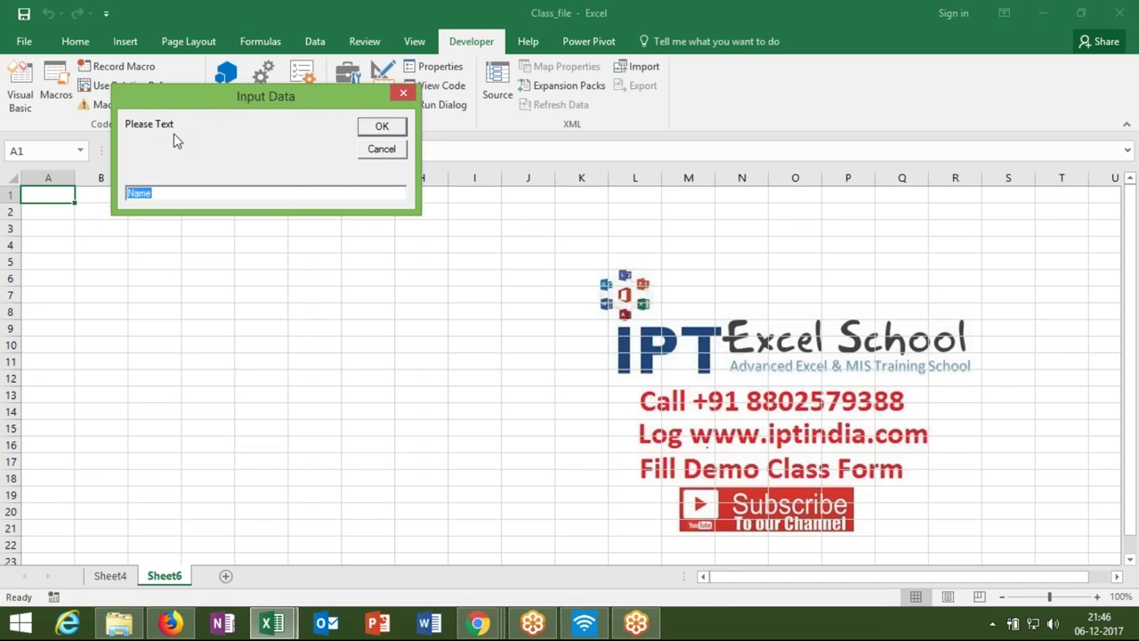
Step: Run the macro again to check the repositioned Input Data prompt and dismiss it
key("Return")
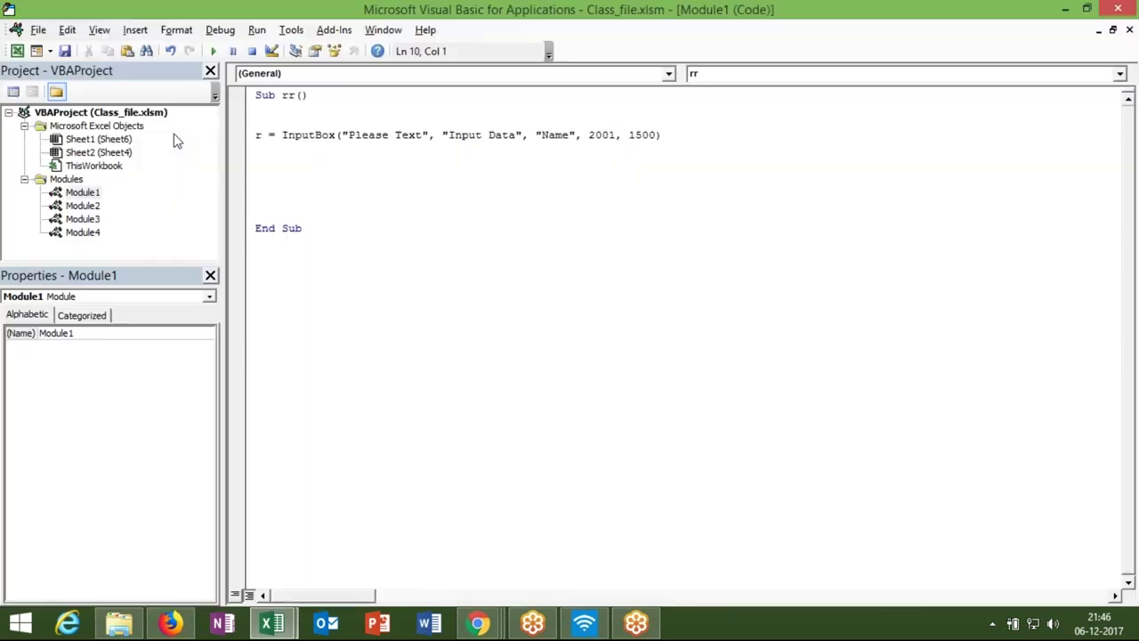
left_click(269, 134)
key("alt+F11")
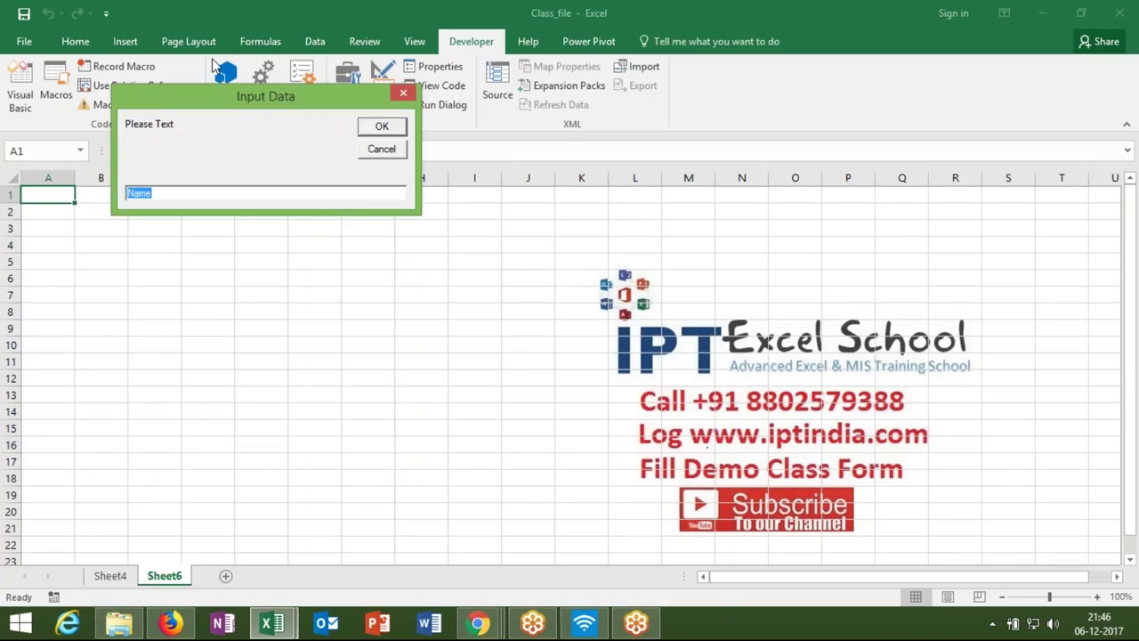
key("Return")
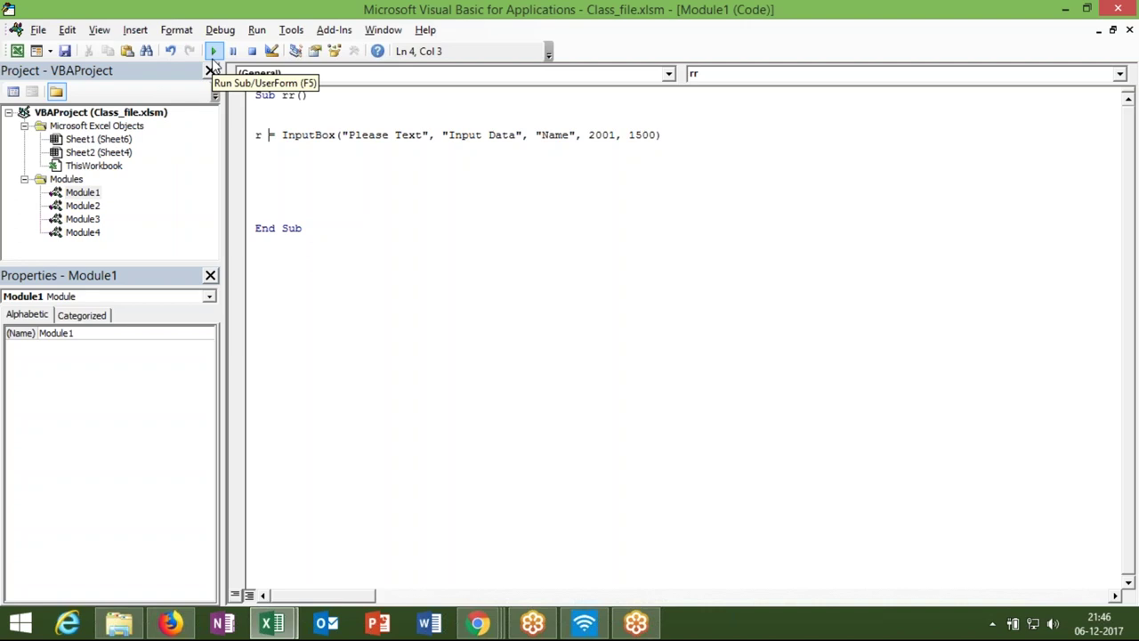
Step: Delete the InputBox line so the rr macro is empty, and return to the workbook
key("Home")
key("shift+Right")
key("shift+Down")
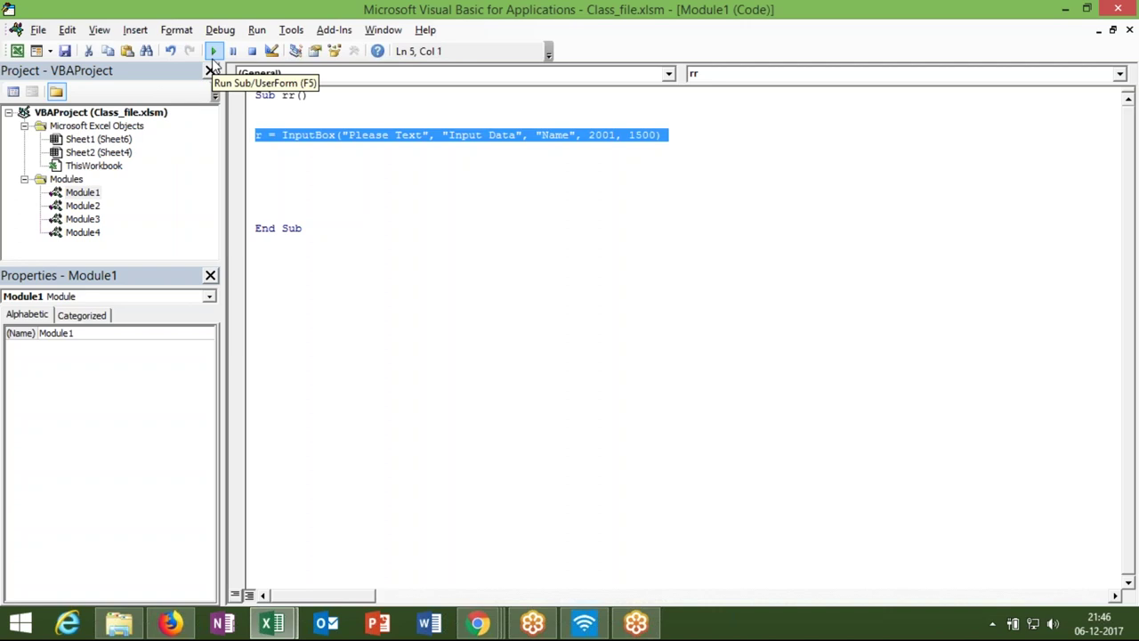
key("Delete")
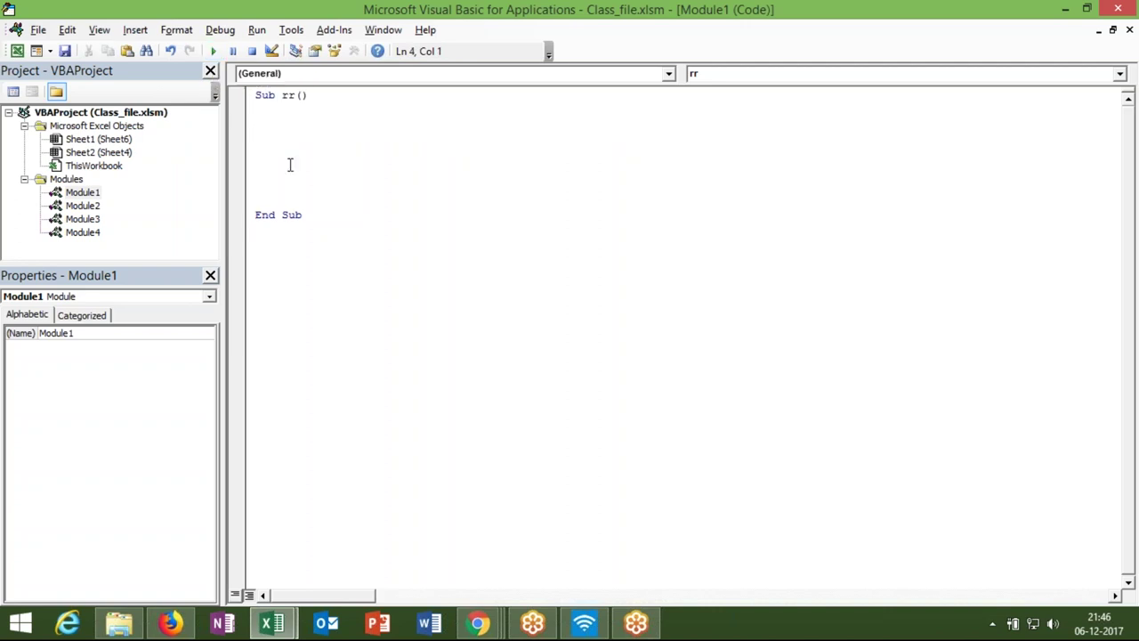
key("alt+F11")
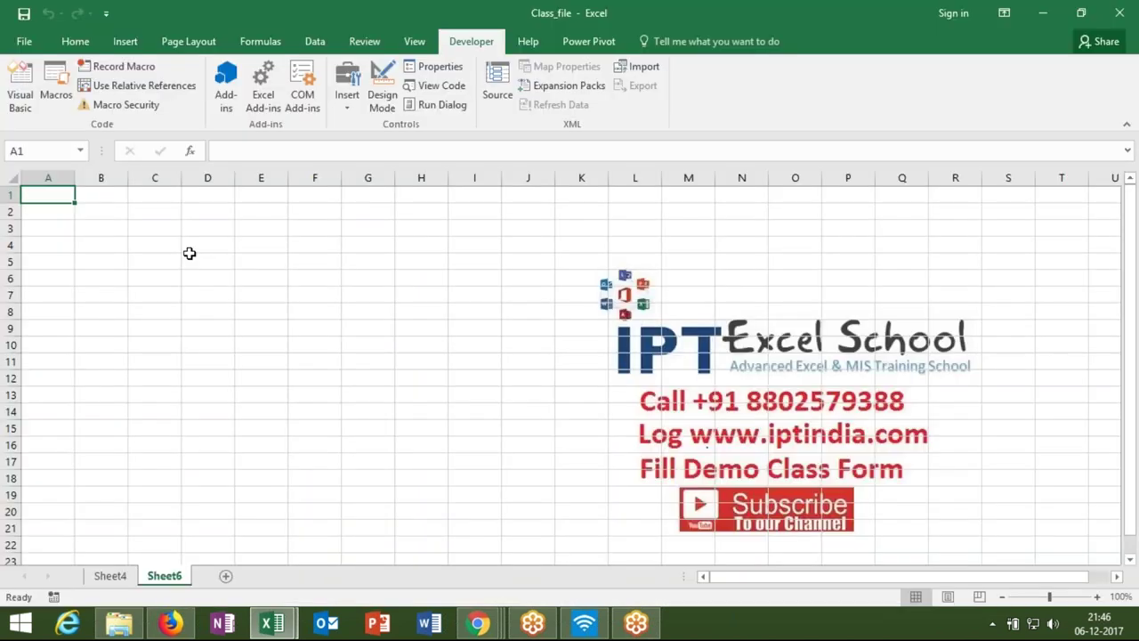
Step: Enter the heading Q No in A1 and the number 1 in A2
type("Q")
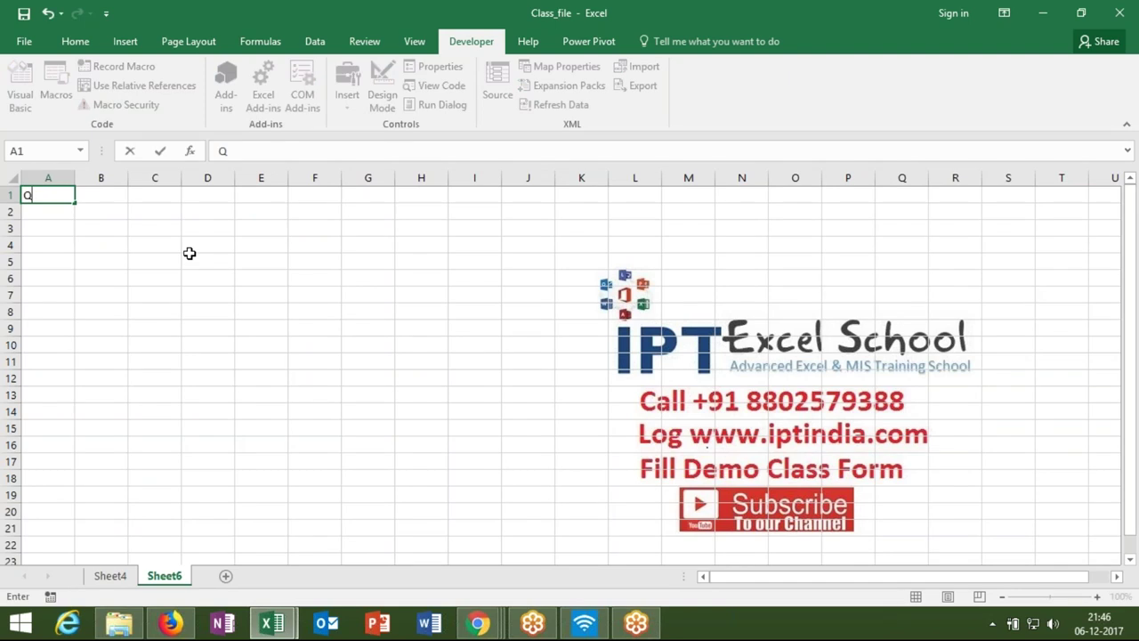
key("Return")
key("Up")
key("Right")
key("Left")
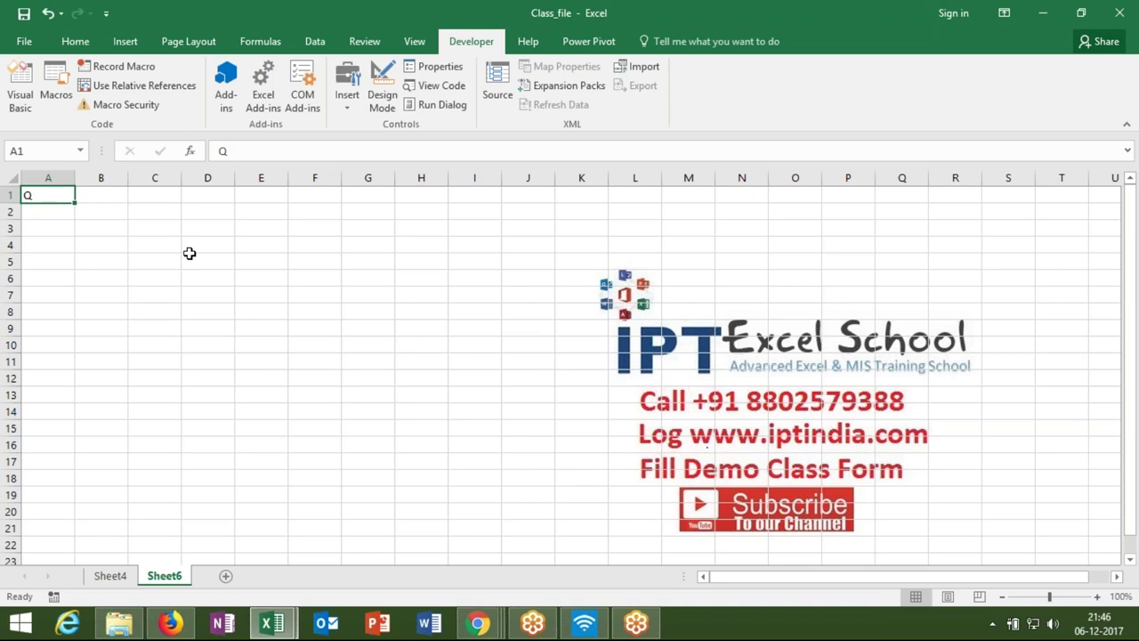
type("Q No")
key("Return")
type("1")
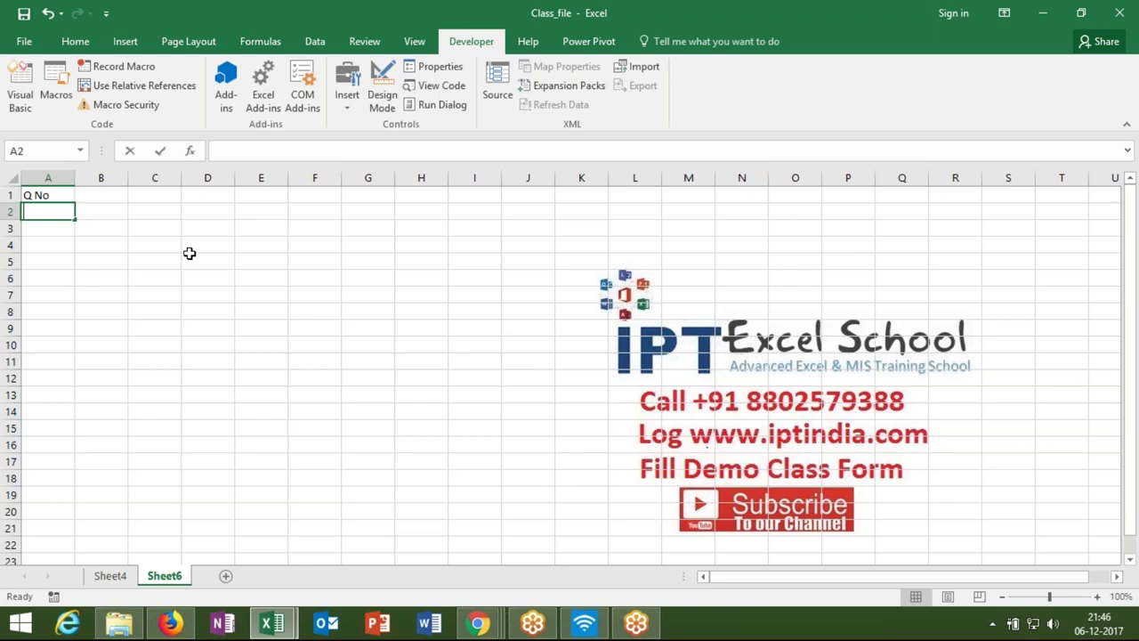
key("Tab")
Step: Put the heading Q in B1 and clear the Name entry from C1
key("Up")
type("Name")
key("BackSpace")
key("BackSpace")
key("BackSpace")
key("BackSpace")
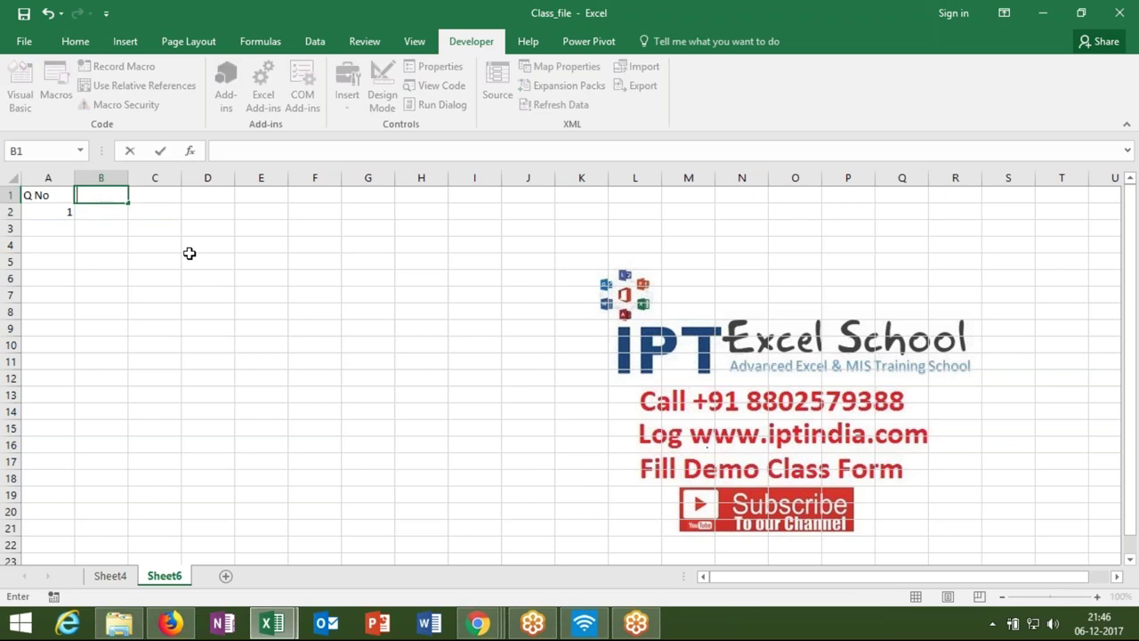
type("Q")
key("Tab")
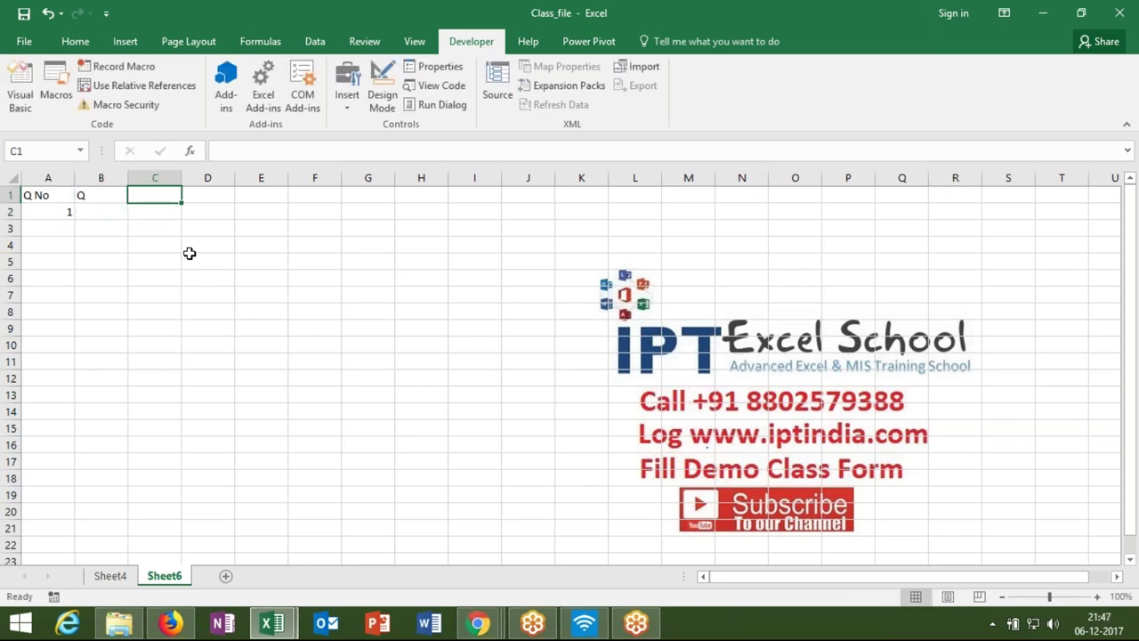
type("N")
type("ame")
key("Tab")
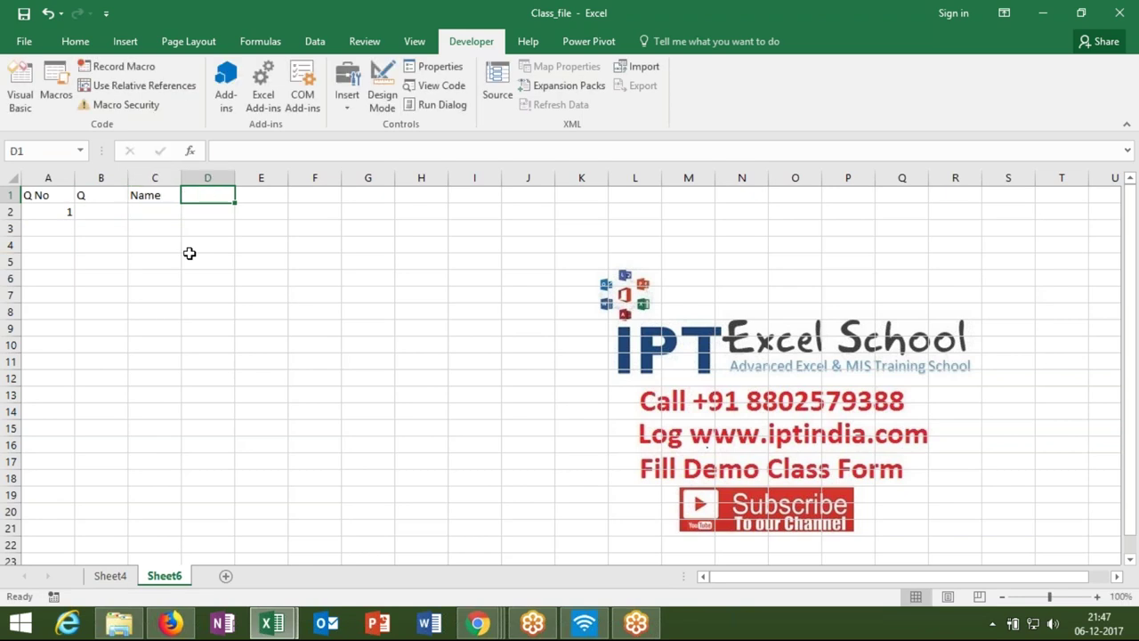
key("Left")
key("Delete")
key("Down")
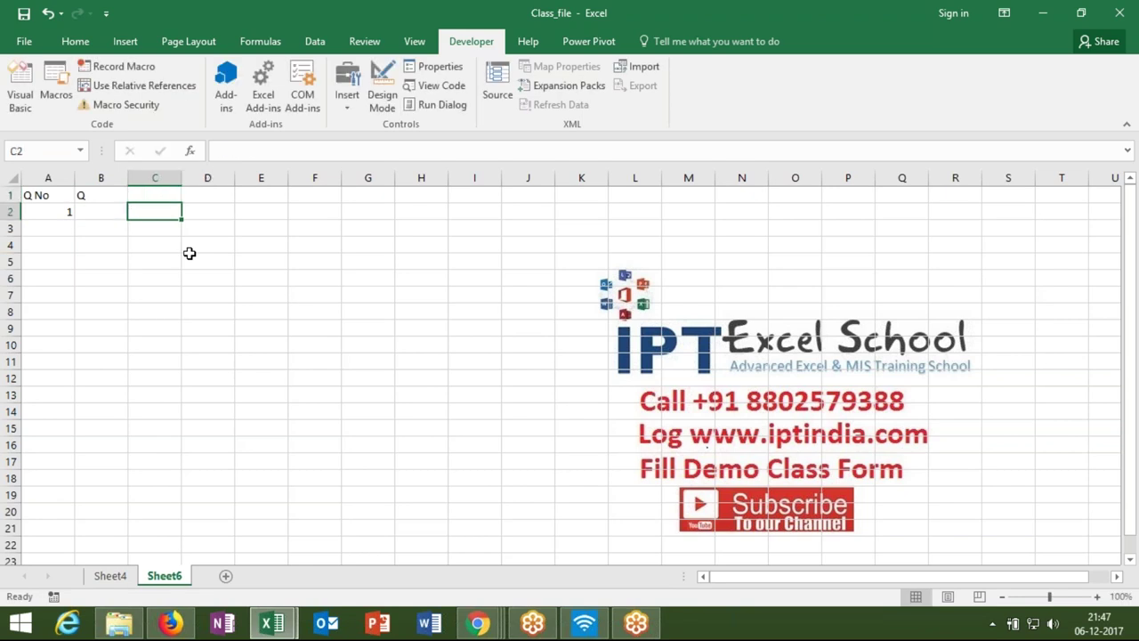
Step: Widen column B for the questions and narrow column A for the numbers
mouse_move(128, 178)
left_mouse_down()
mouse_move(89, 178)
mouse_move(225, 205)
left_mouse_up()
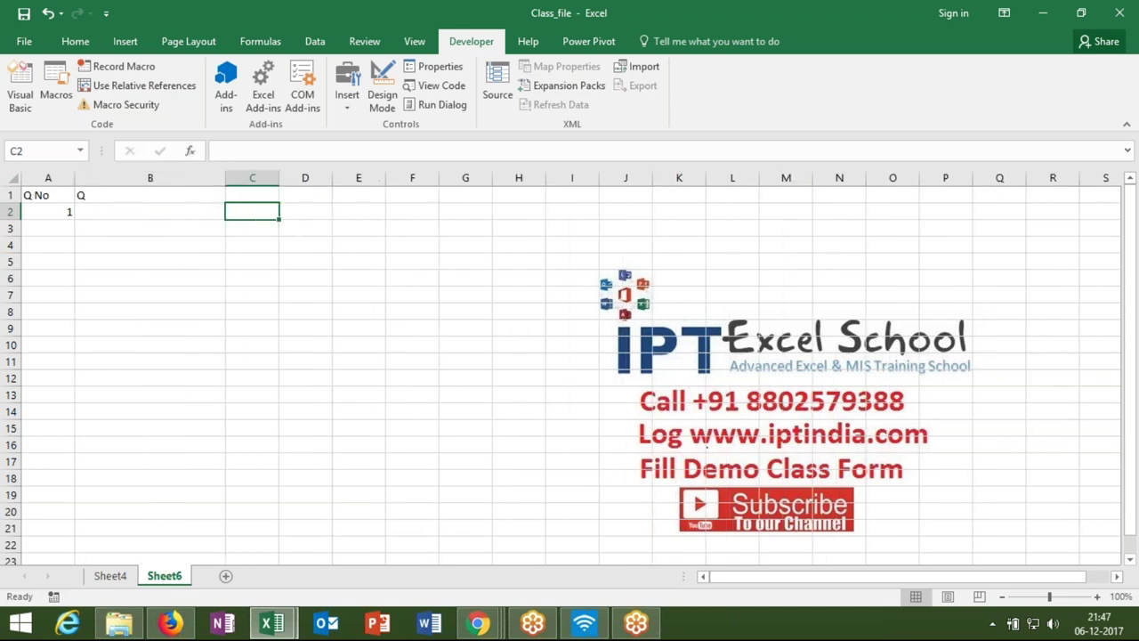
left_click_drag(81, 189, 59, 190)
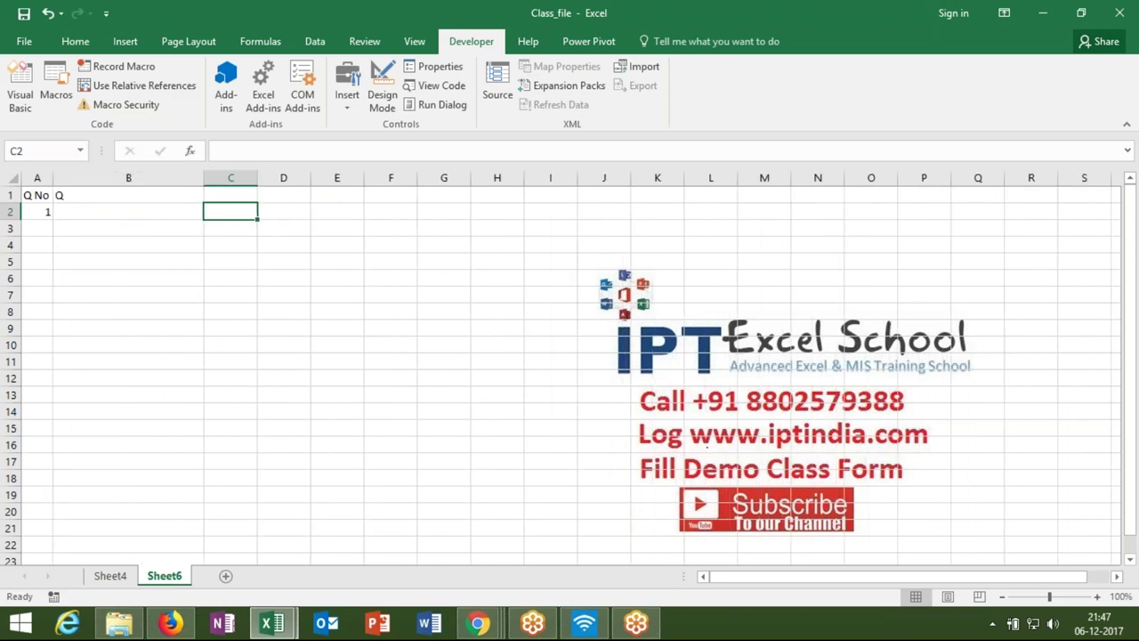
left_click(72, 213)
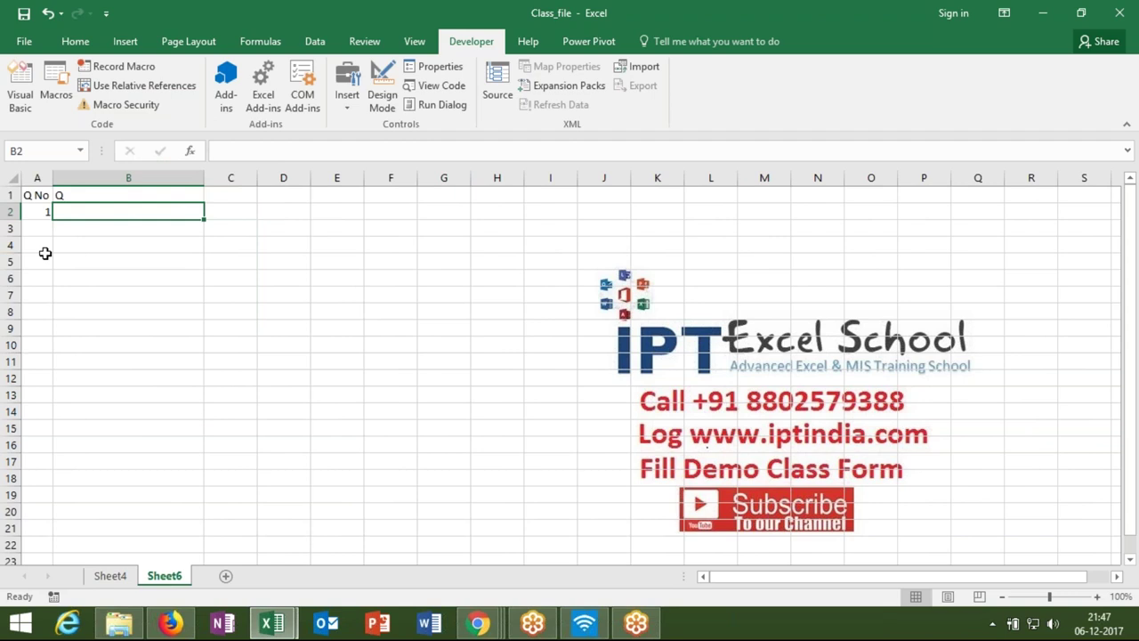
Step: Enter 'What is Lalest Excel Version' in B2, then 2 and 'What is Excel 2016 Extention' in row 3
type("What is Lalest Excel Version")
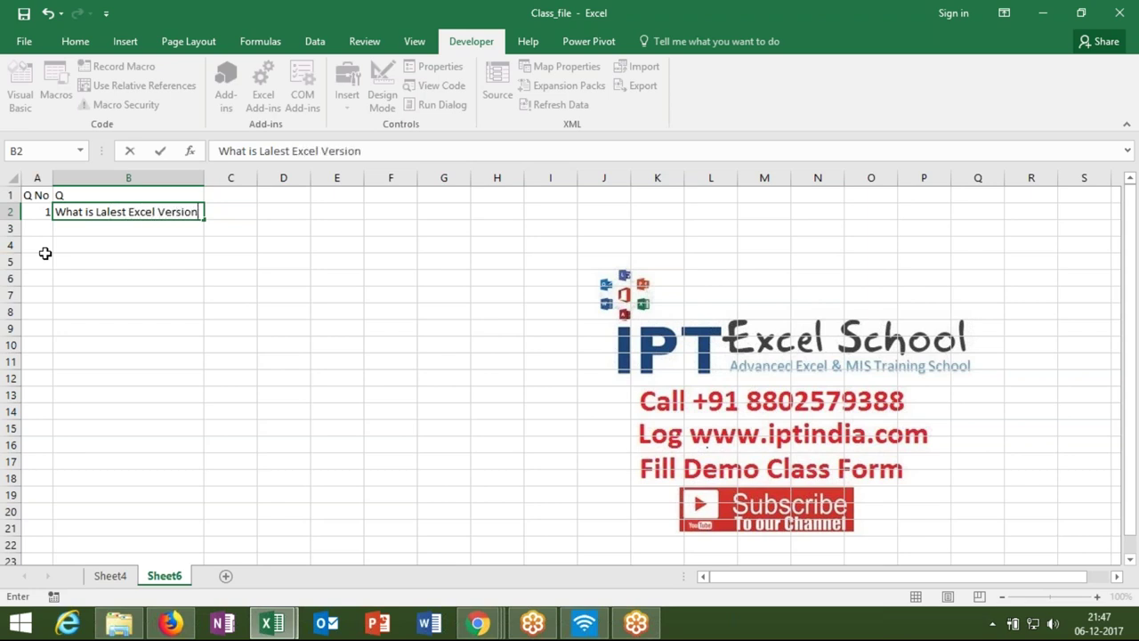
key("Return")
key("Left")
type("2")
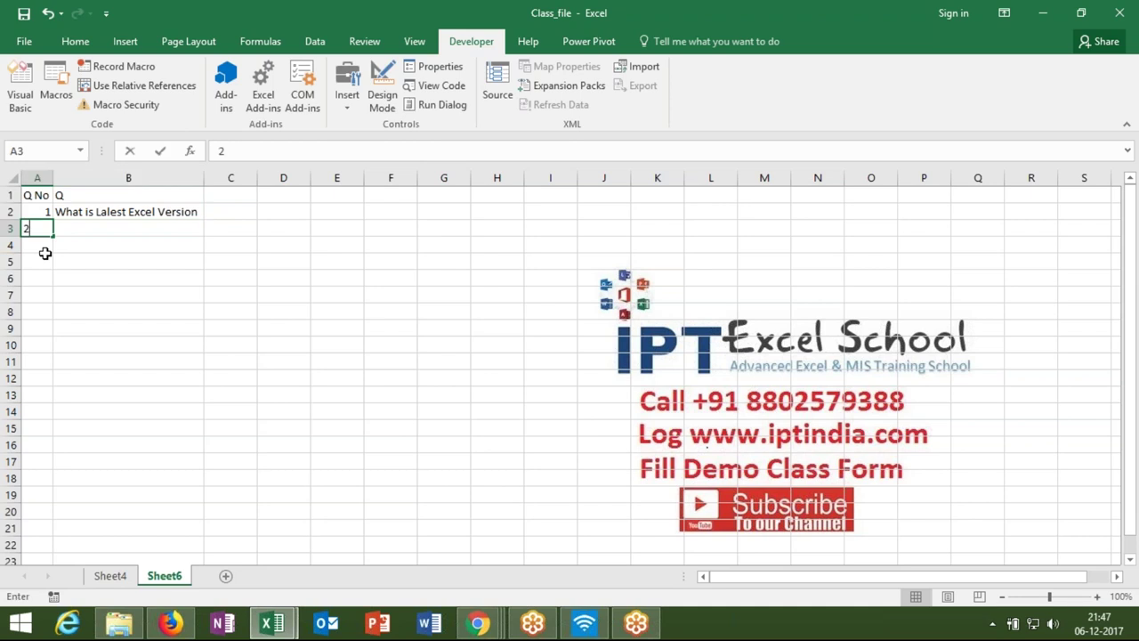
key("Tab")
type("What is ")
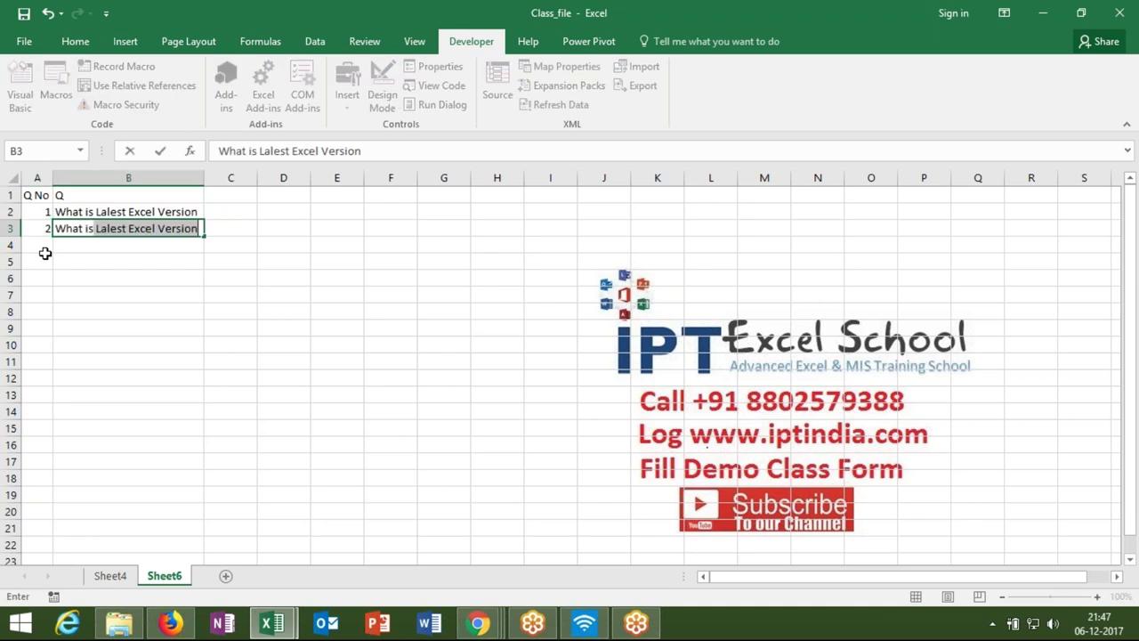
type("Excel ")
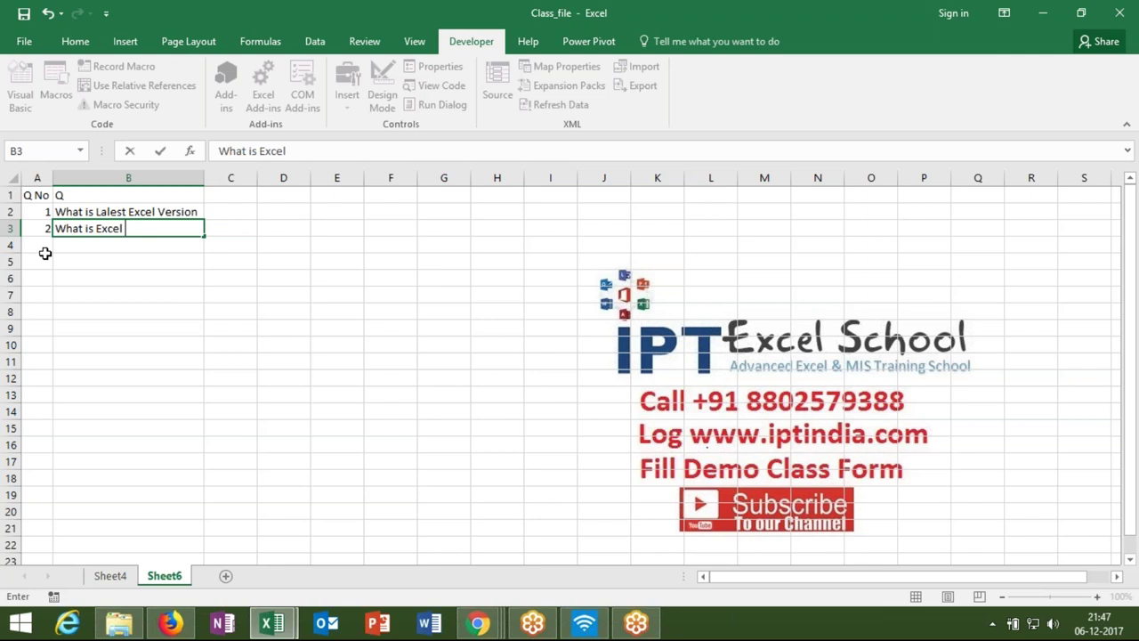
type("2016 Extention")
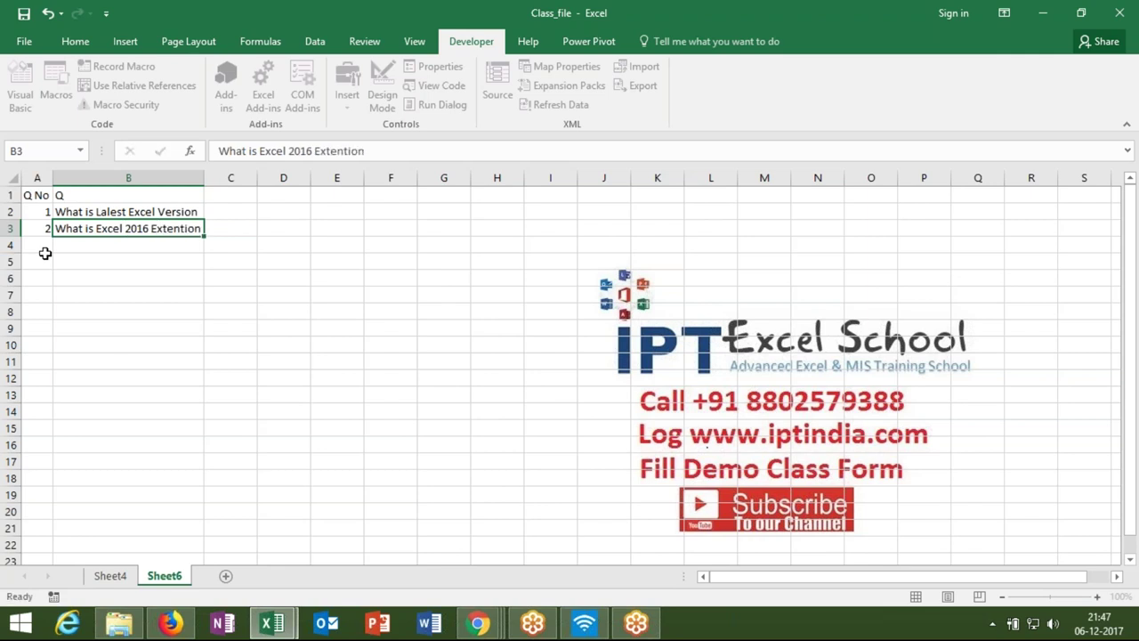
key("Return")
key("Return")
Step: Add question 3 'What is meaning of .xlsm' and question 4 'Where is Enavle Macros'
left_click(43, 247)
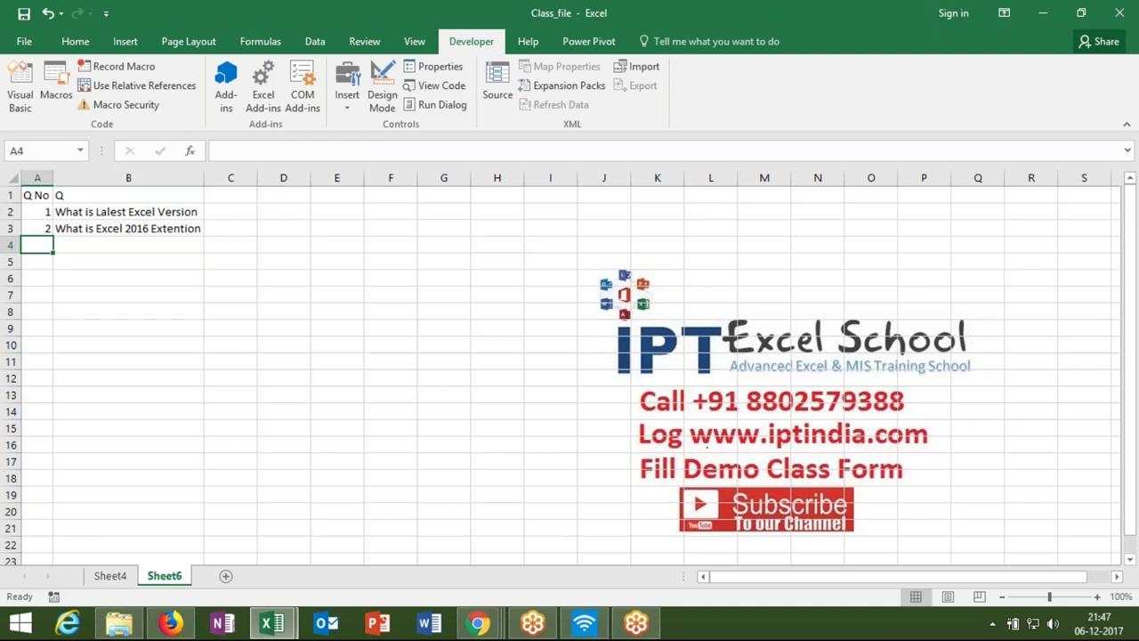
type("3")
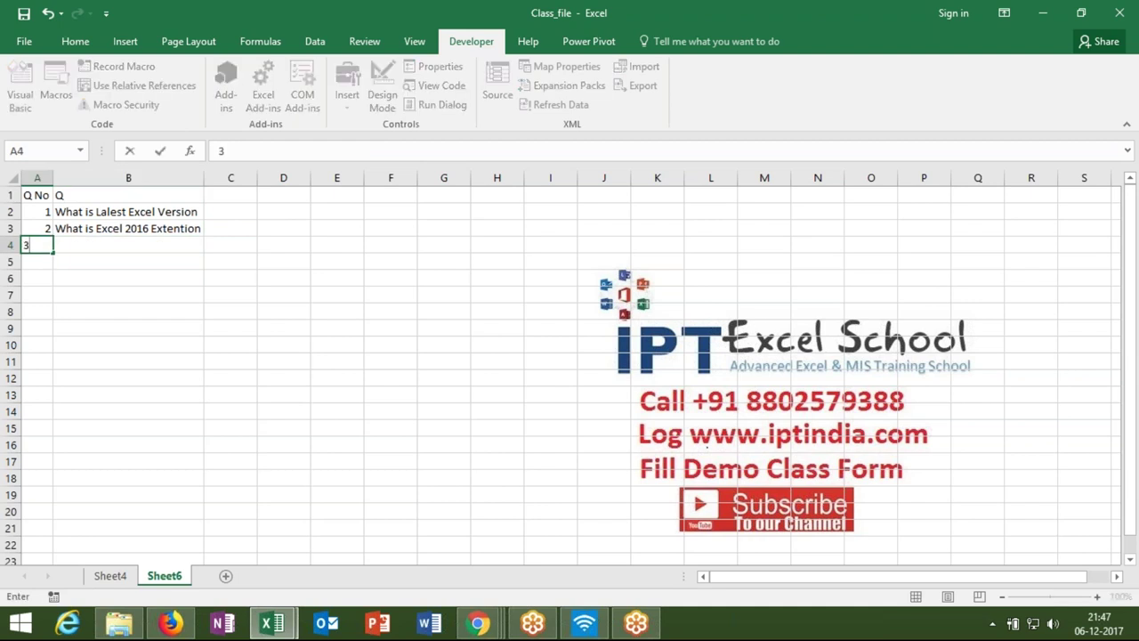
key("Return")
left_click(128, 245)
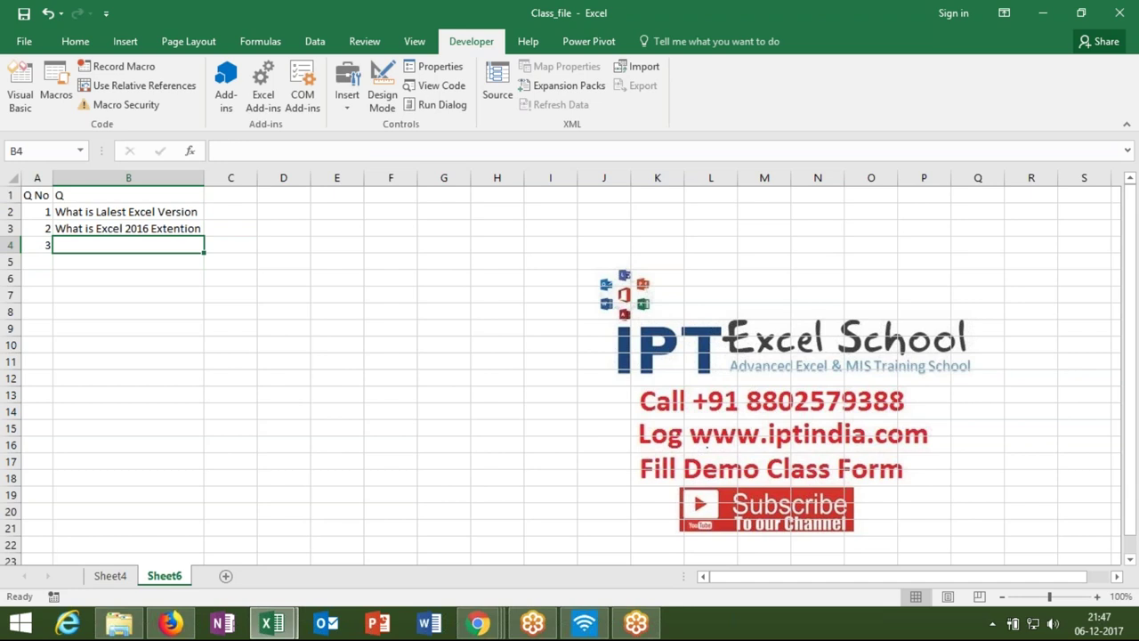
type("What is")
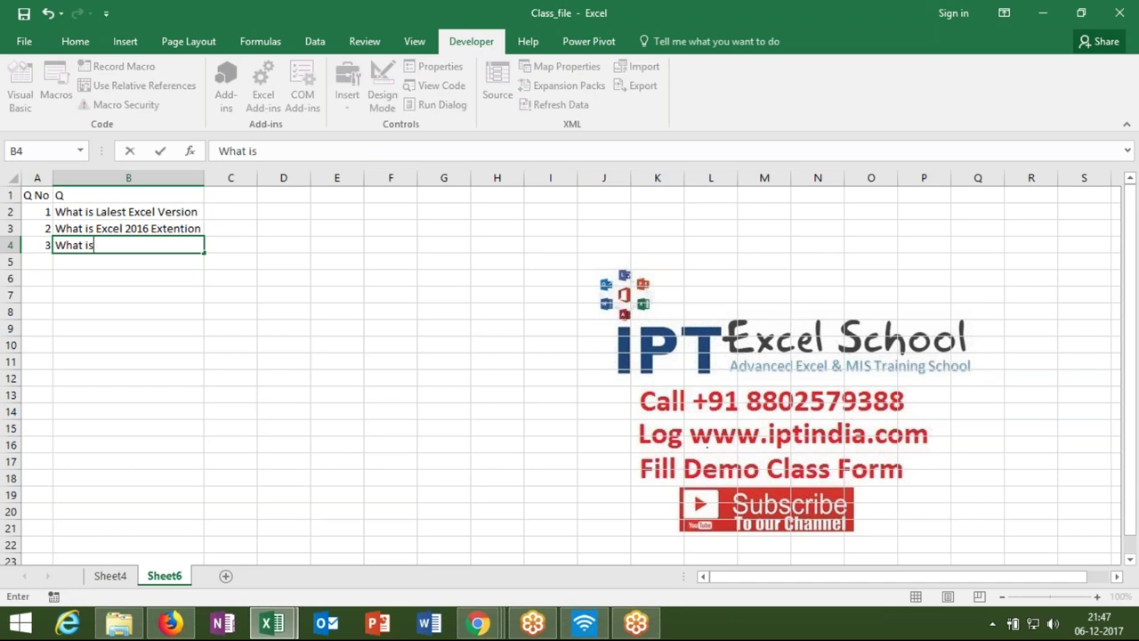
type(" mea")
type("ning of .xlsm")
key("Return")
left_click(37, 261)
type("4")
key("Tab")
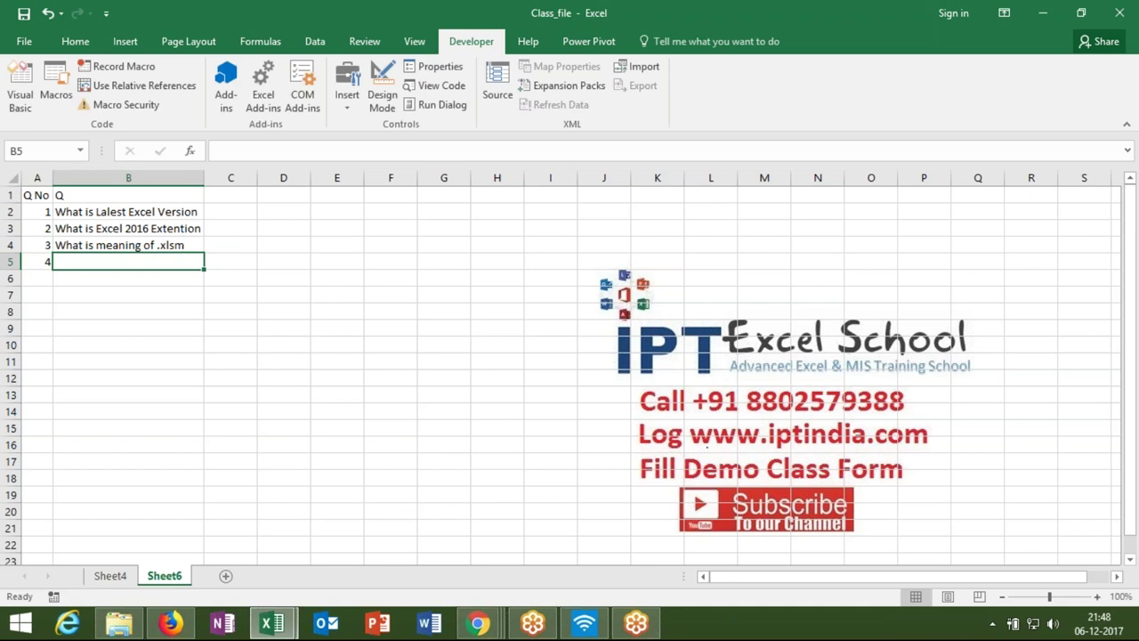
type("Where is Enavle MA")
key("BackSpace")
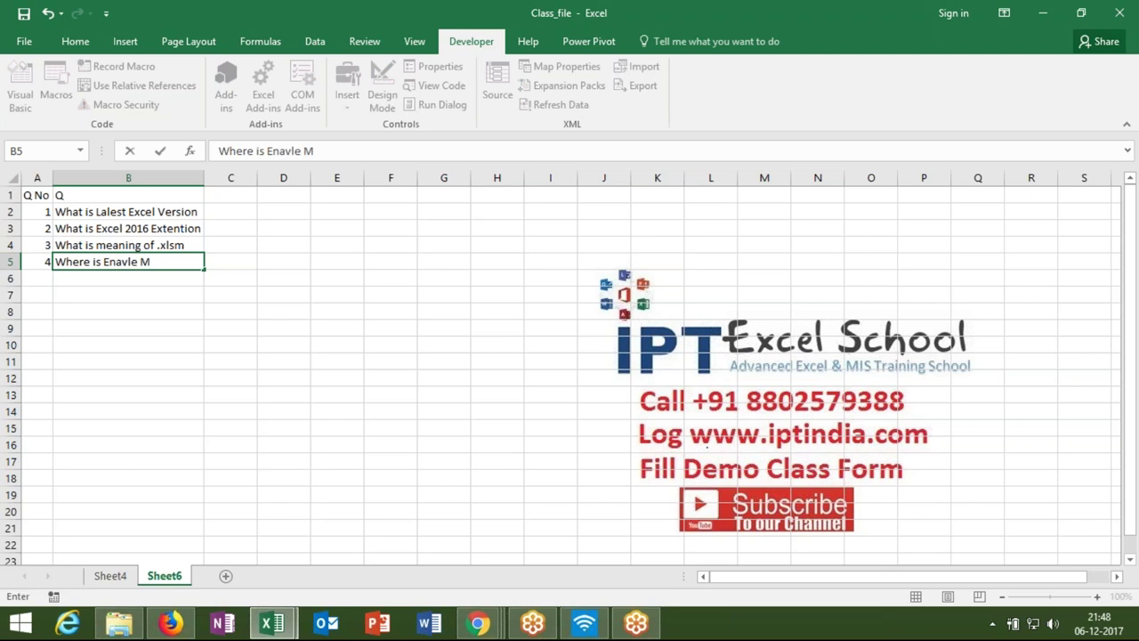
type("acros")
key("Return")
Step: Enter 6 in A6 and 'What is Extract EOMONTH Function' in B6, then AutoFit column B
left_click(37, 278)
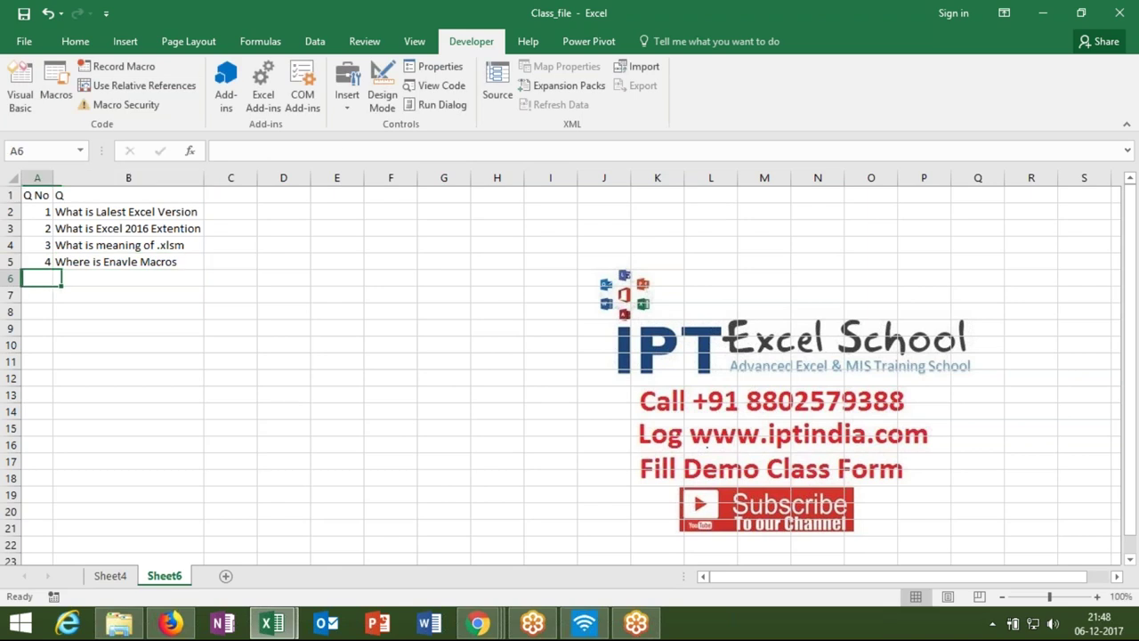
type("6")
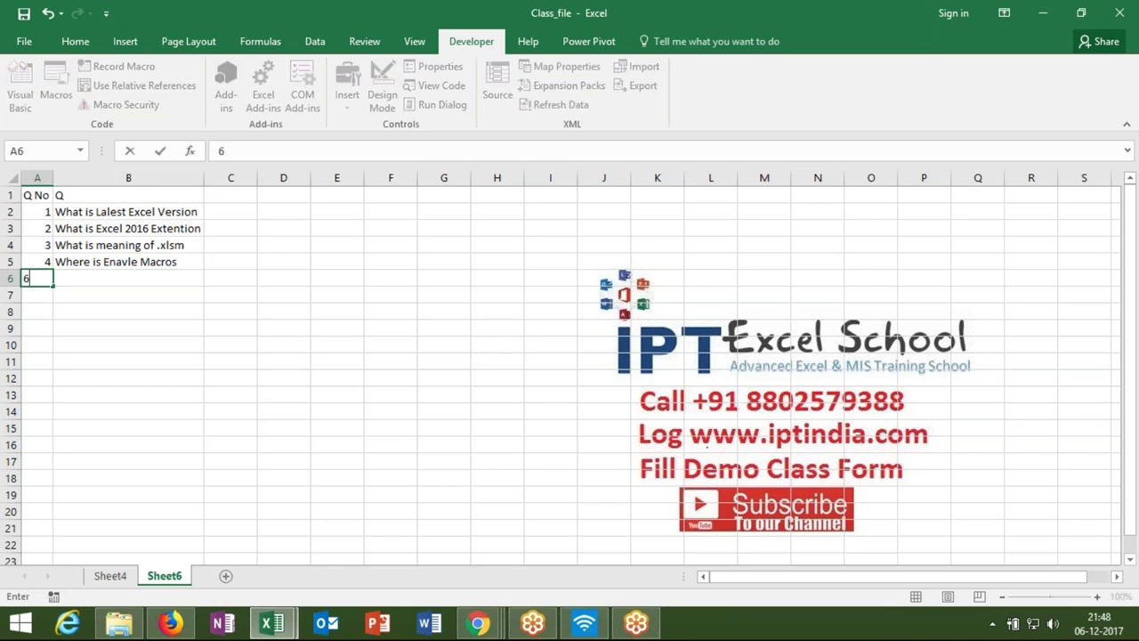
key("Return")
left_click(128, 277)
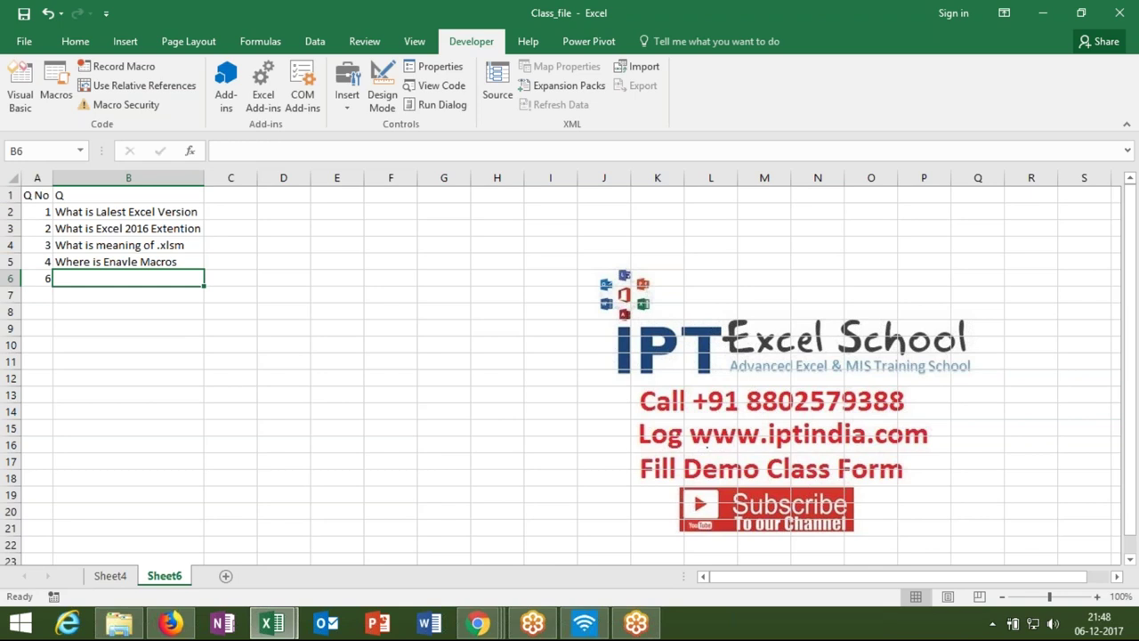
type("What is Extract ")
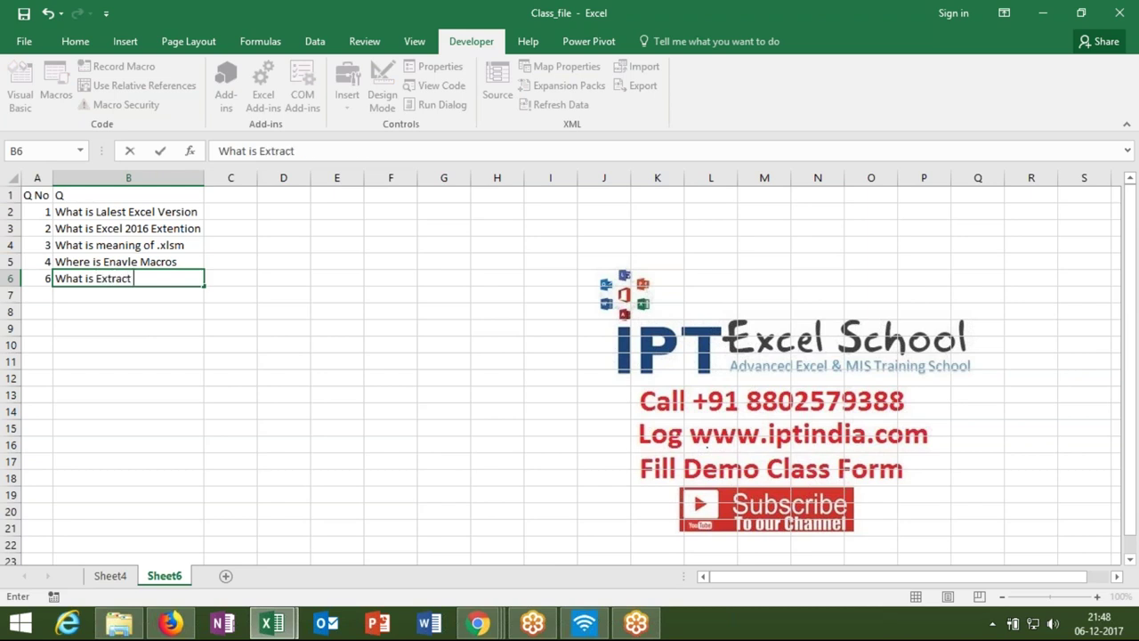
type("EOMONTH")
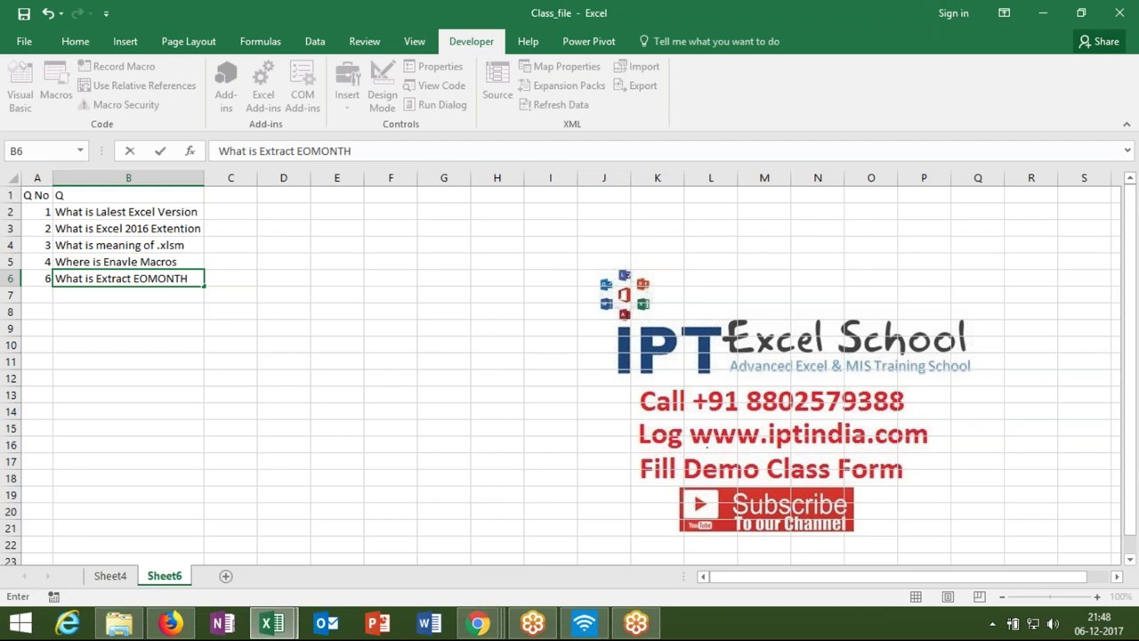
type(" Function")
left_click(105, 317)
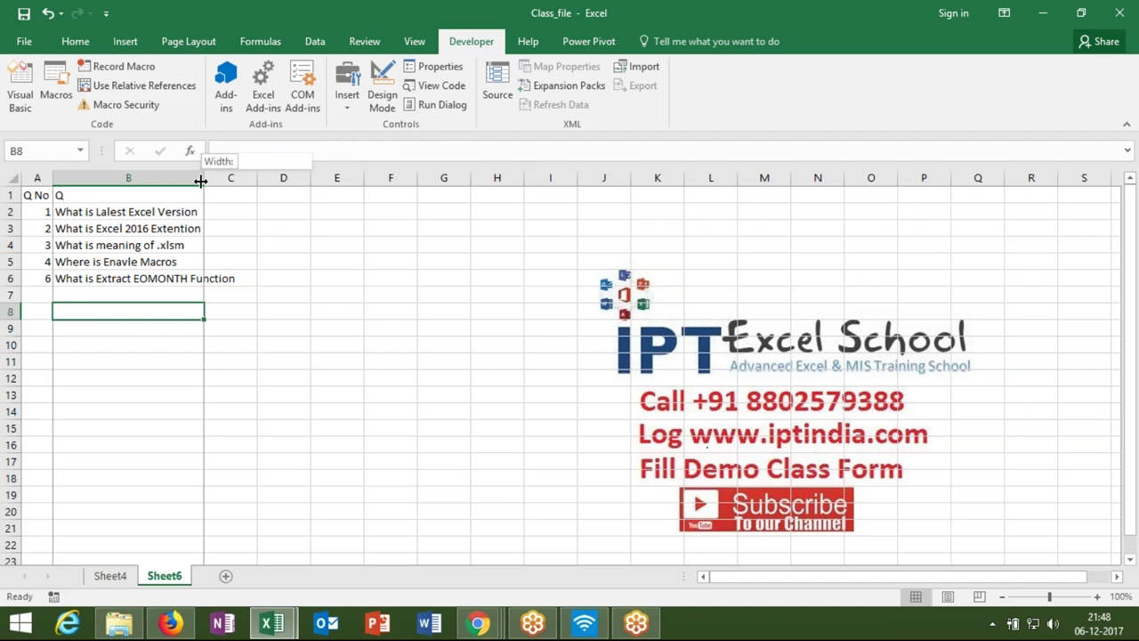
left_click(282, 251)
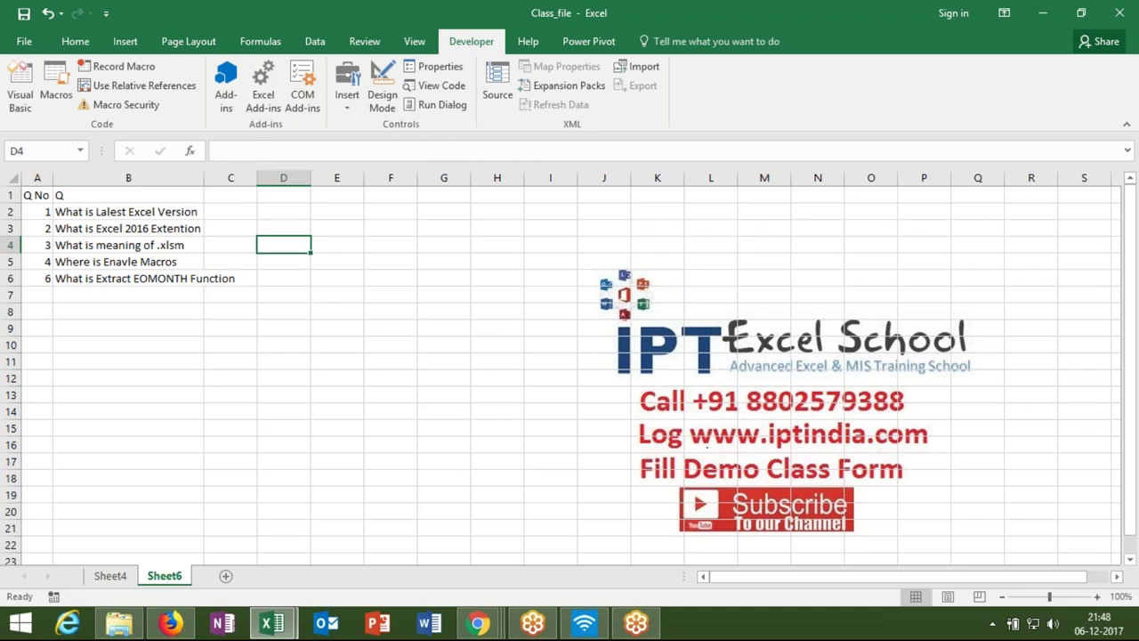
double_click(204, 177)
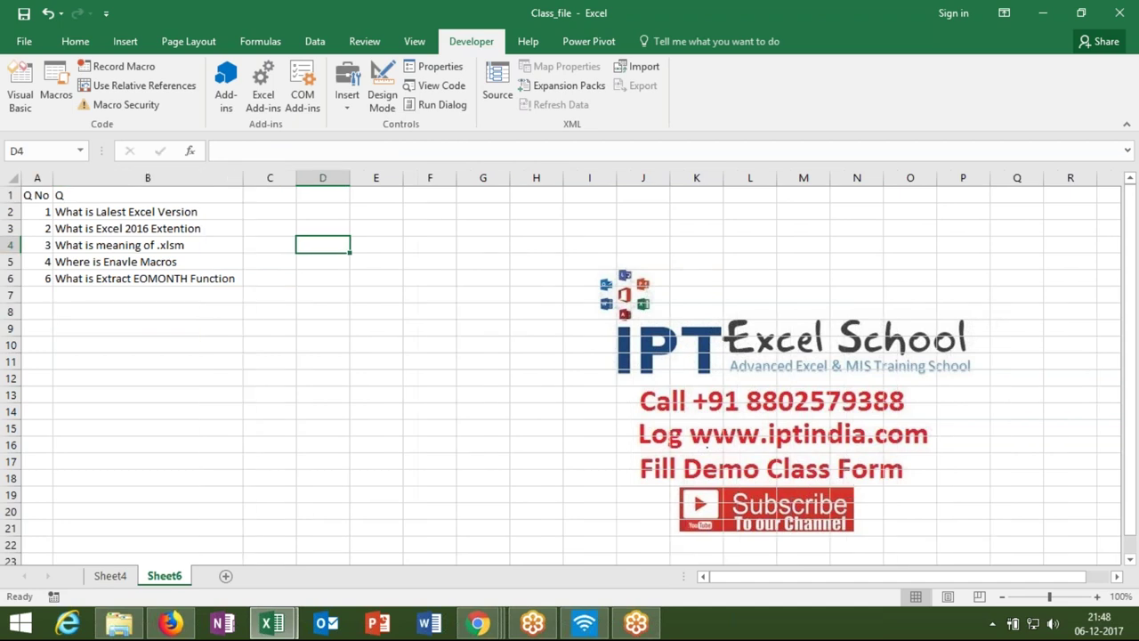
left_click(204, 278)
Step: Step down column C from C1 to C6 beside the questions
left_click(260, 197)
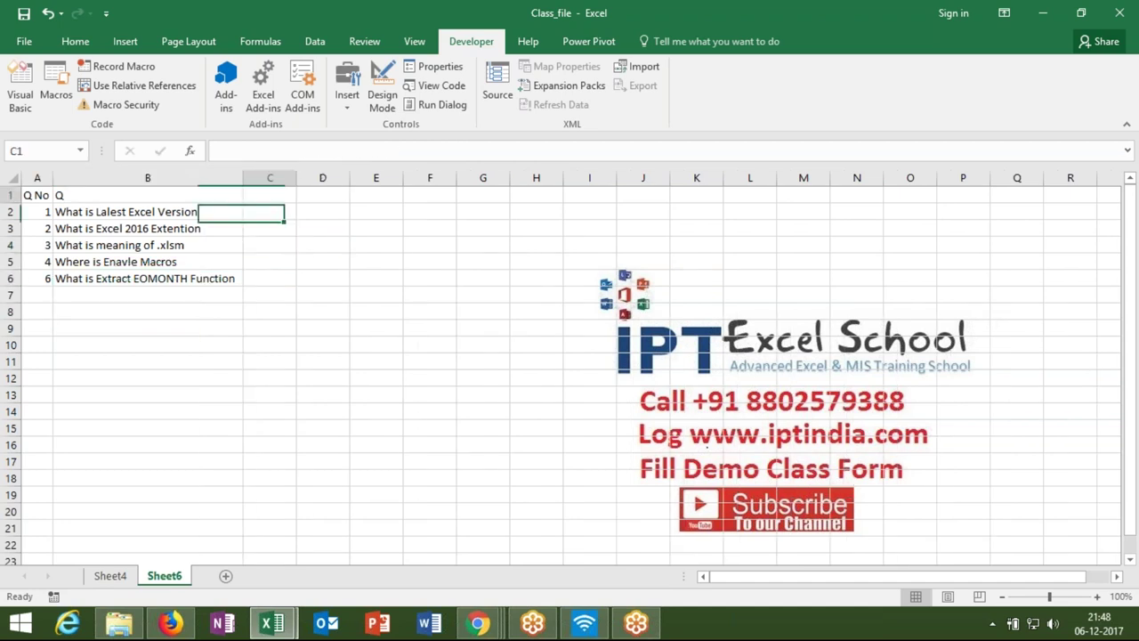
left_click(256, 215)
left_click(259, 228)
left_click(260, 240)
key("Down")
left_click(270, 277)
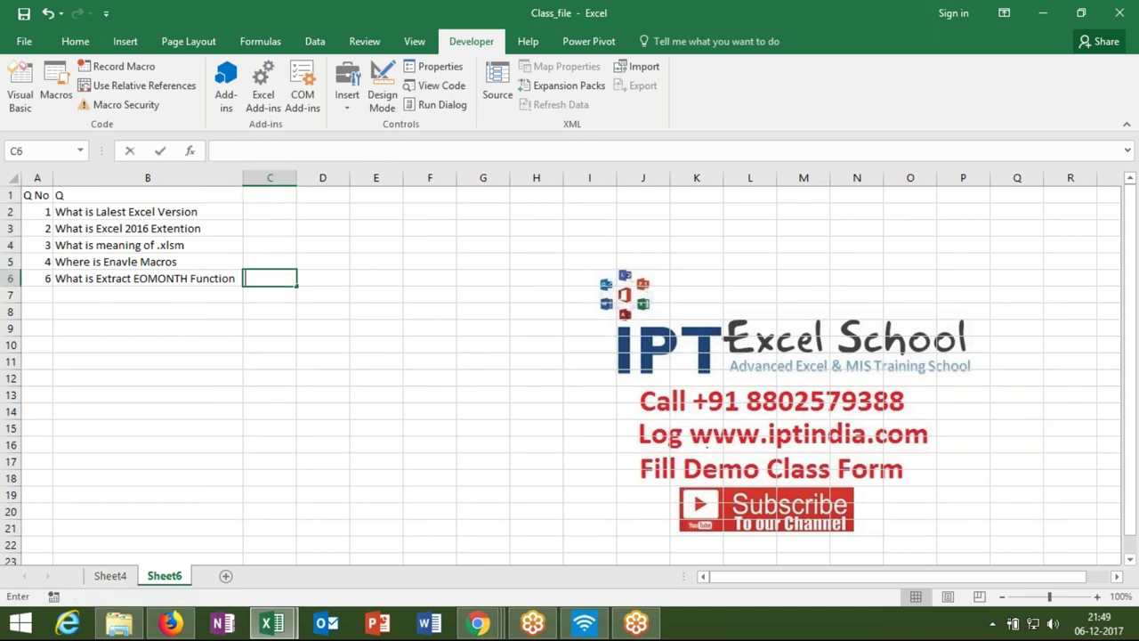
key("alt+F11")
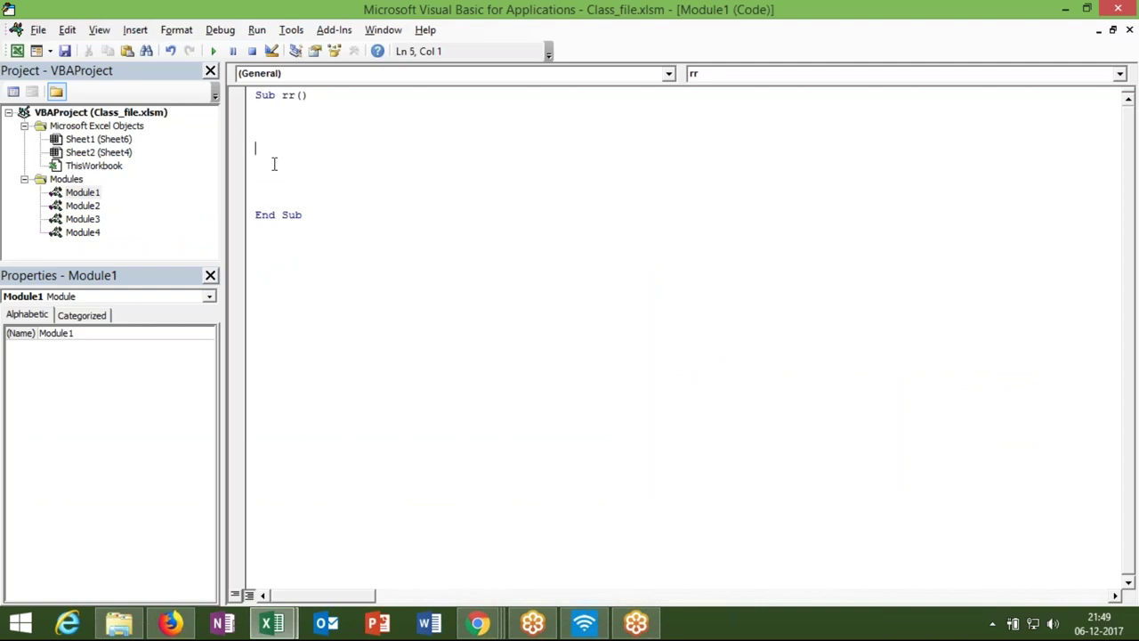
Step: Add n = InputBox("Please Enter Your Name", Name of Exmi") to the rr macro
key("Up")
type("n=input")
type("box")
key("BackSpace")
type("\"")
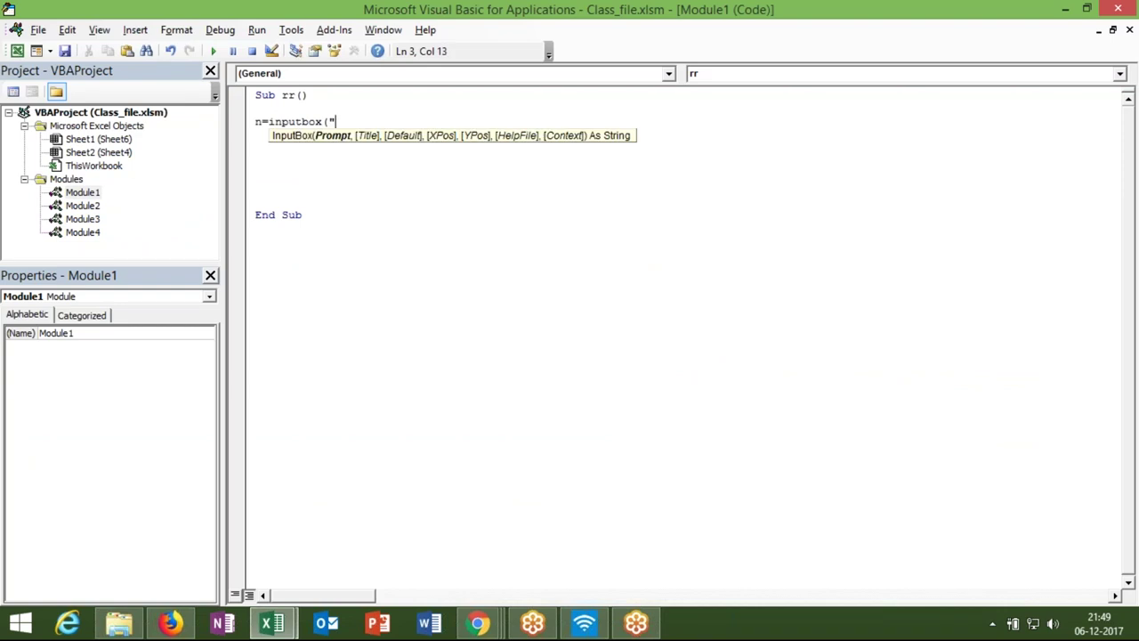
type("Please Enter ")
type("Your Name\",Name of ")
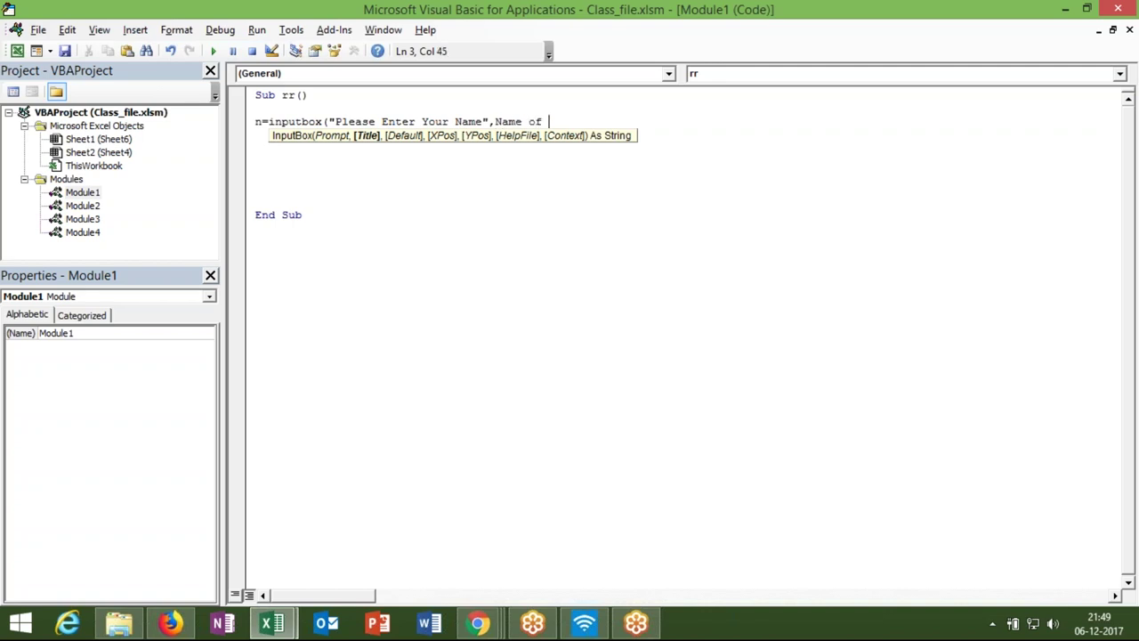
type("Exm")
type("i")
type("\"")
type(")")
key("Return")
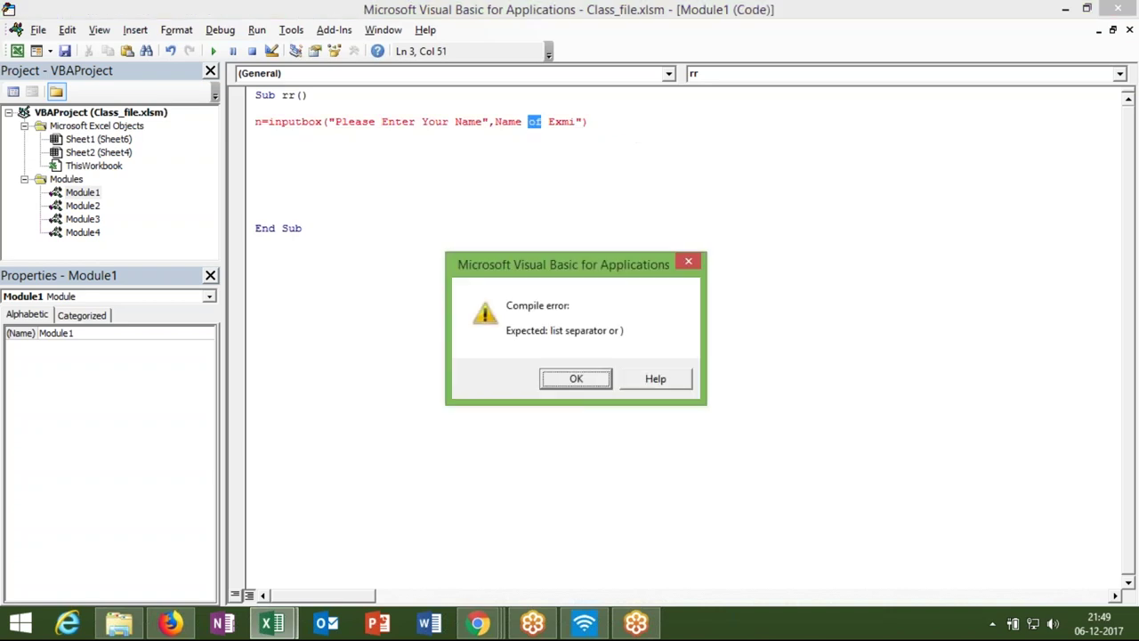
Step: Fix the compile error by adding the missing quote before Name of Exmi
left_click(576, 378)
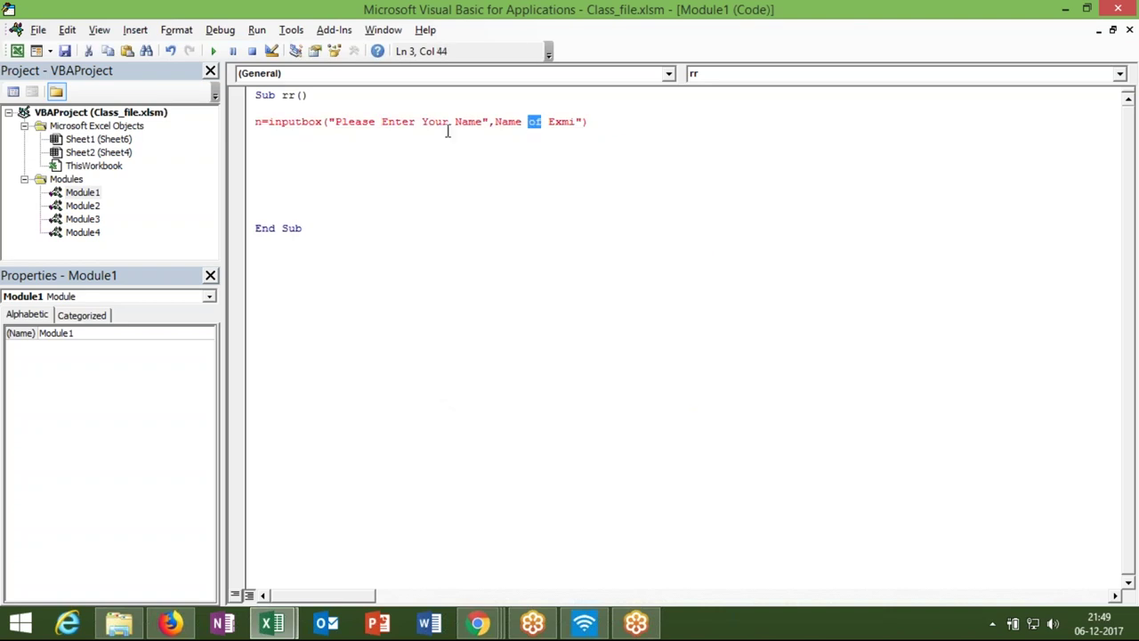
left_click(493, 122)
type("\"")
left_click(452, 152)
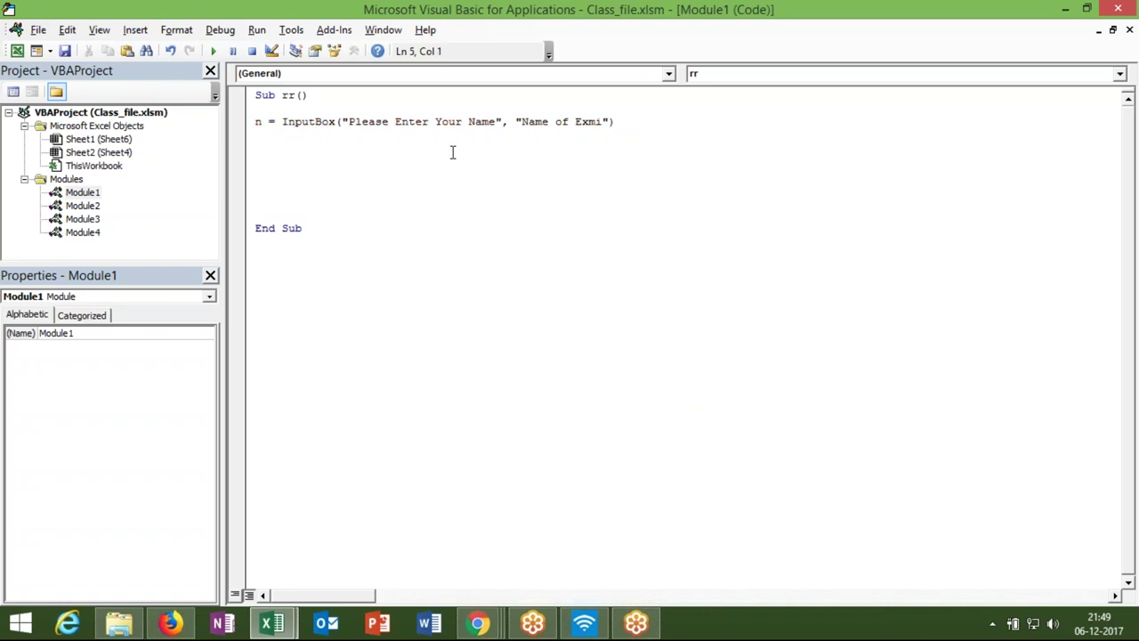
key("alt+F11")
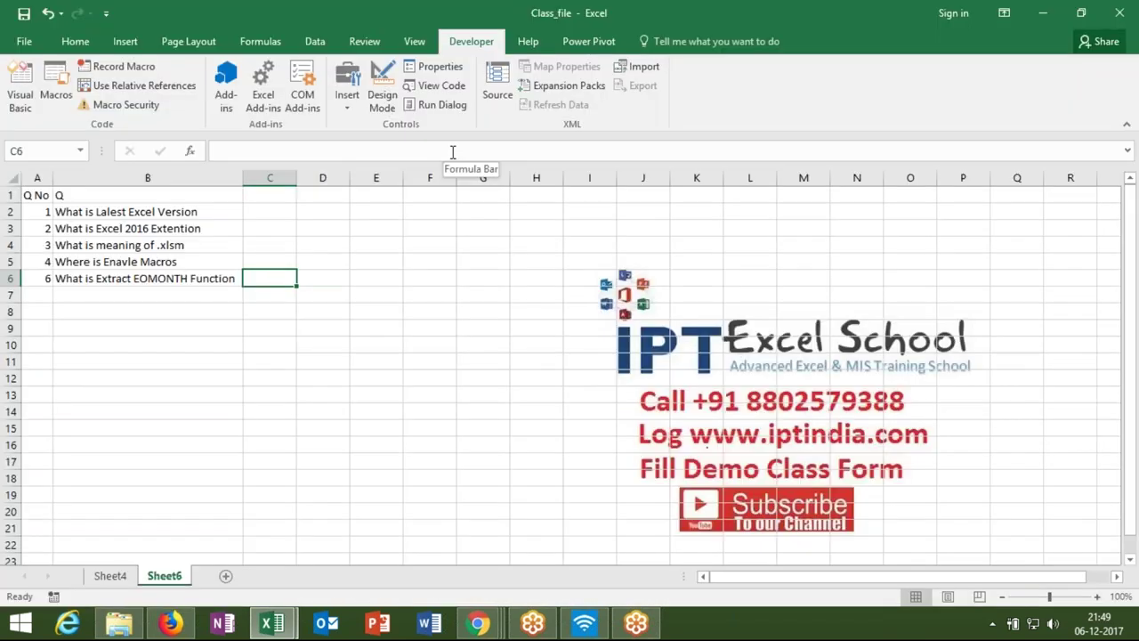
Step: Write the line Range("Xfd1").End(xlToLeft).Value = n into the rr macro
key("ctrl+Up")
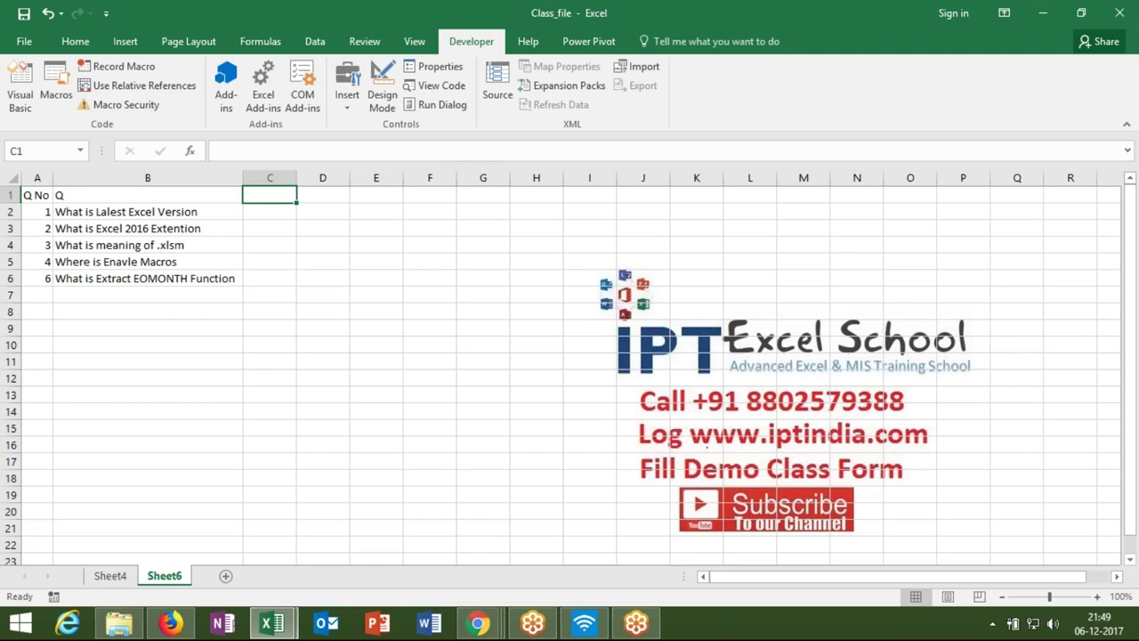
key("alt+F11")
type("range")
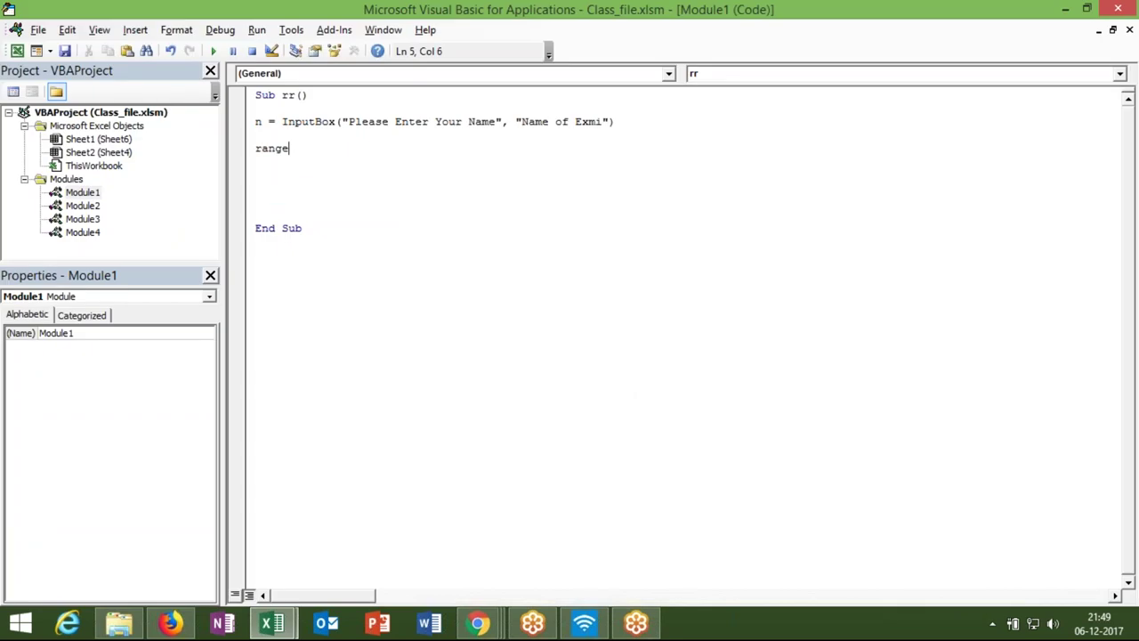
type("(\"X")
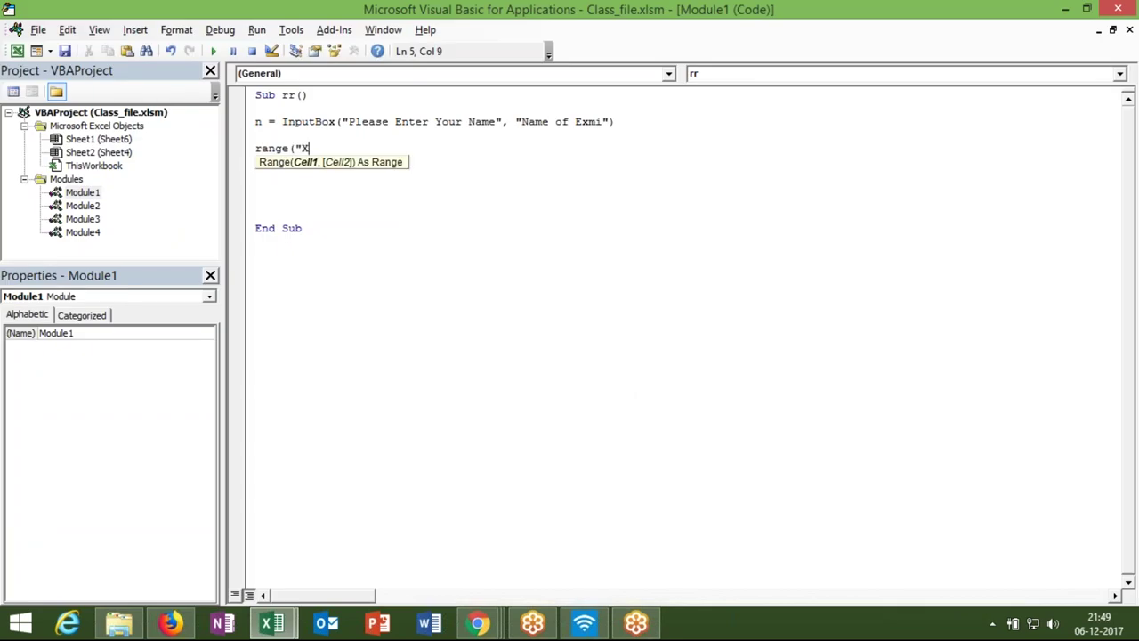
type("fd1\")")
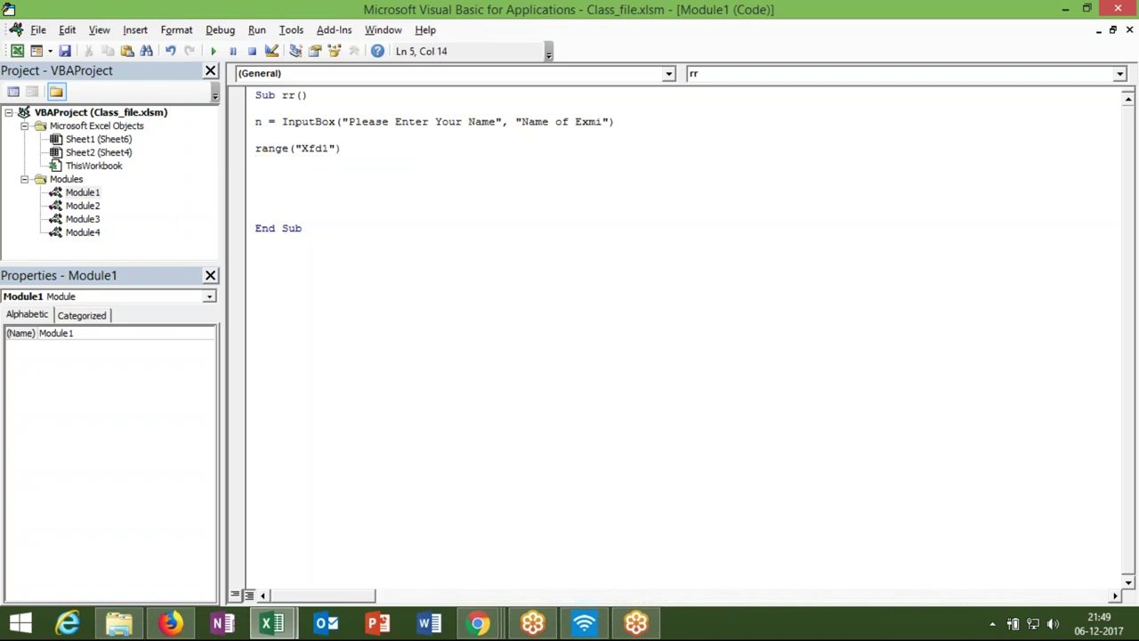
type(".en")
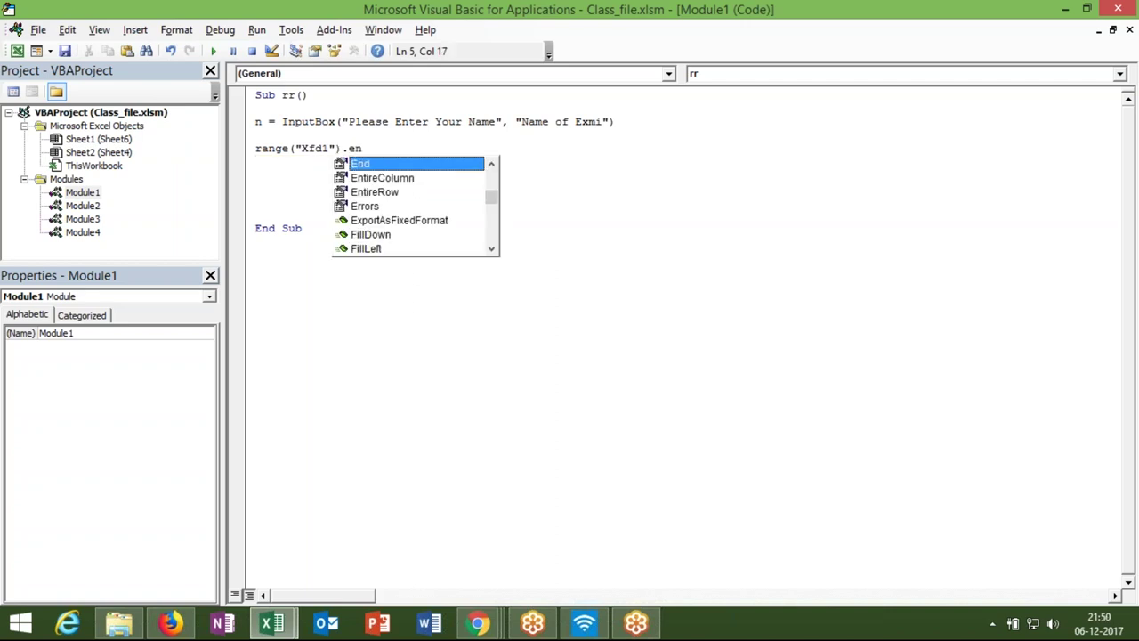
key("Tab")
type("(")
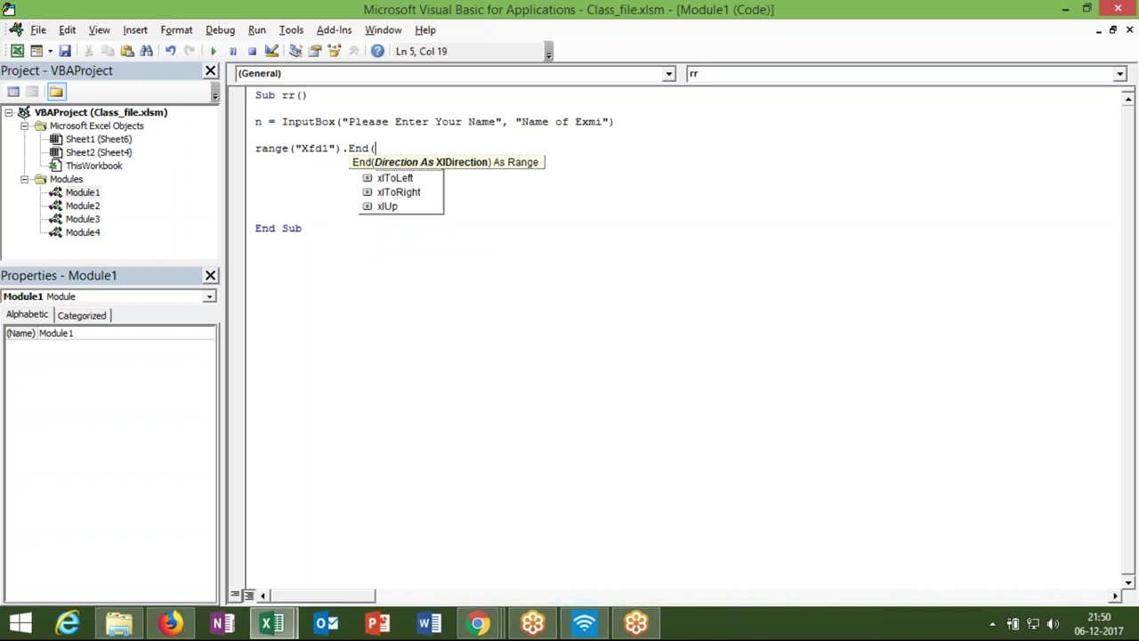
key("Down")
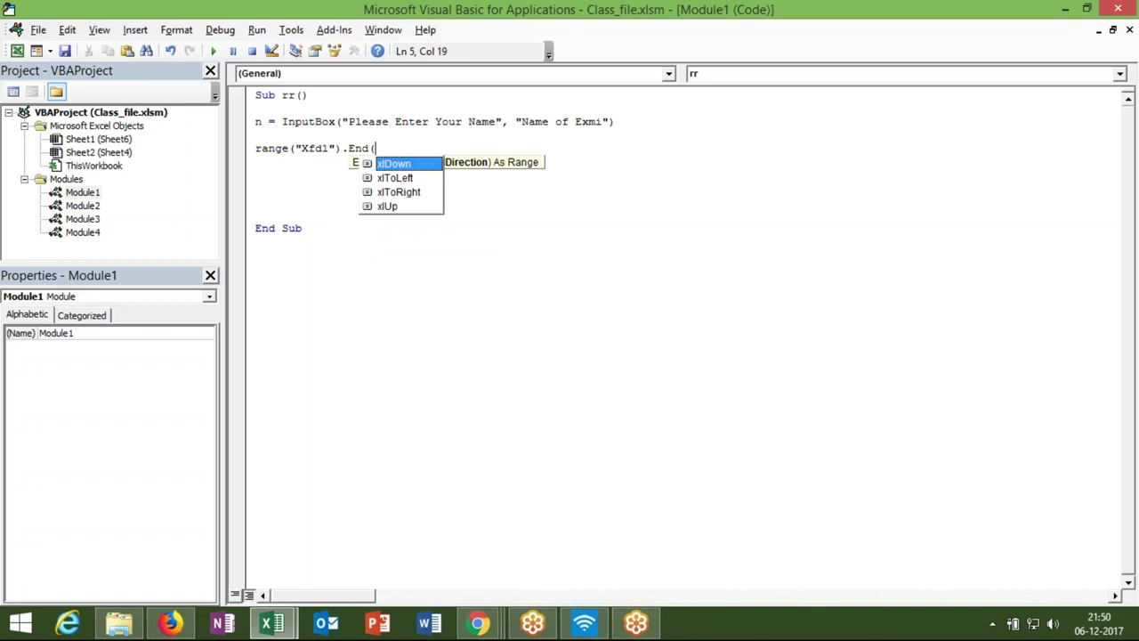
key("Down")
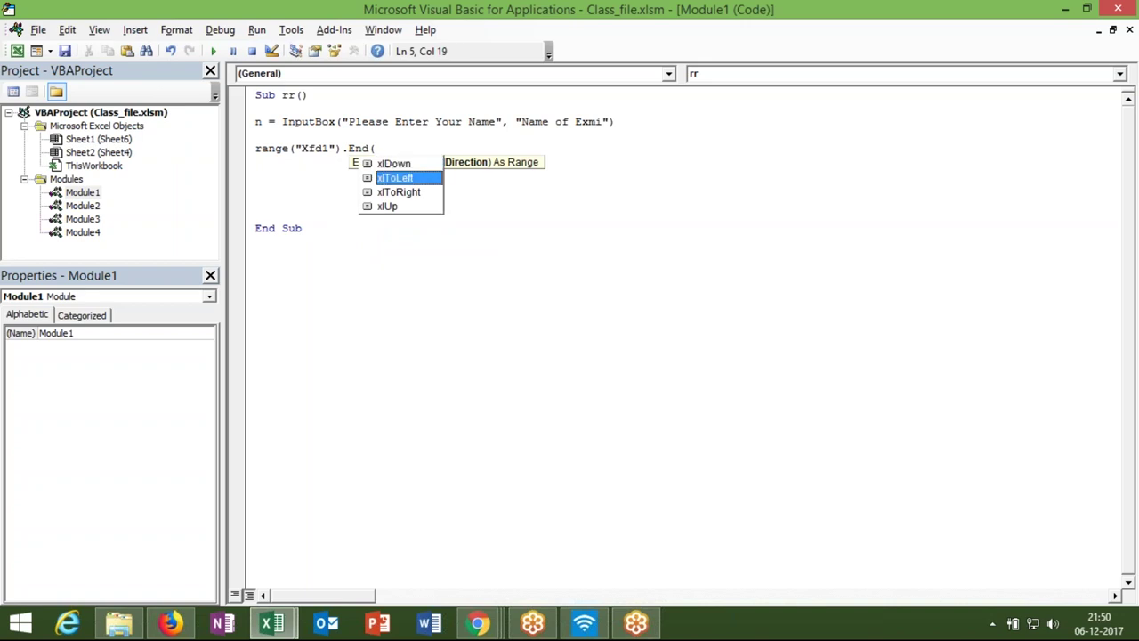
key("Tab")
type(")")
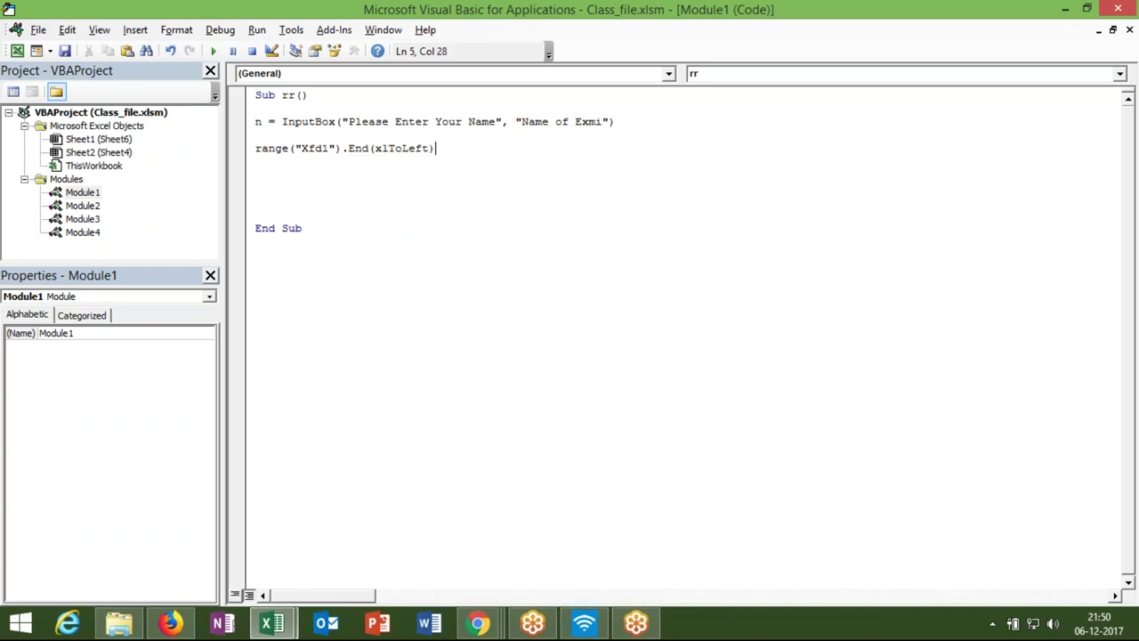
type(".")
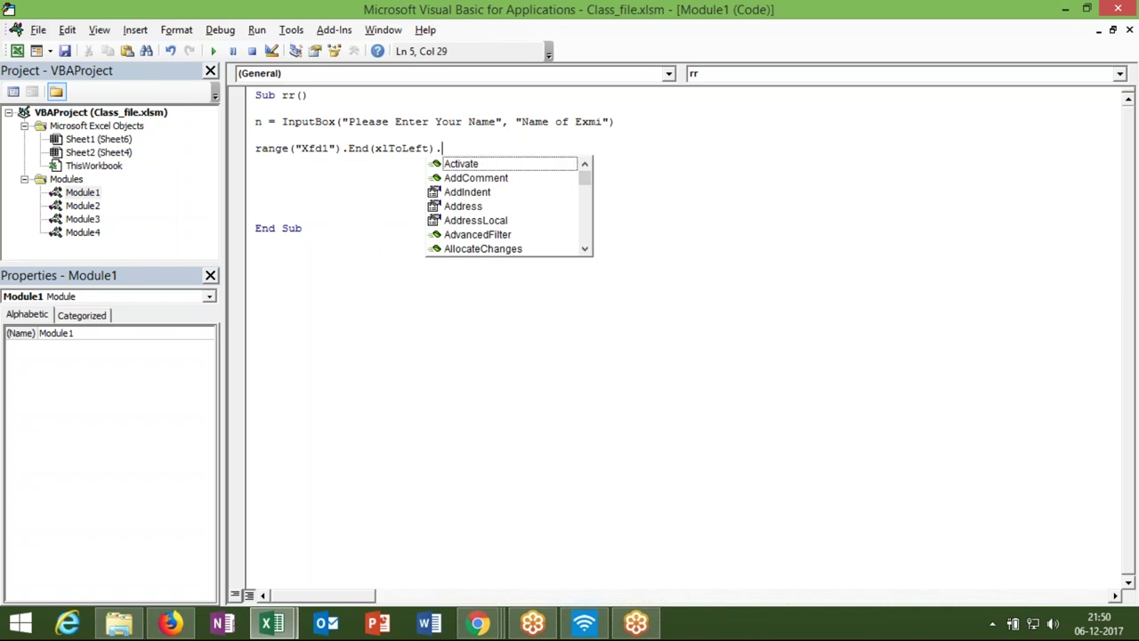
type("v")
key("Down")
key("Tab")
type("= ")
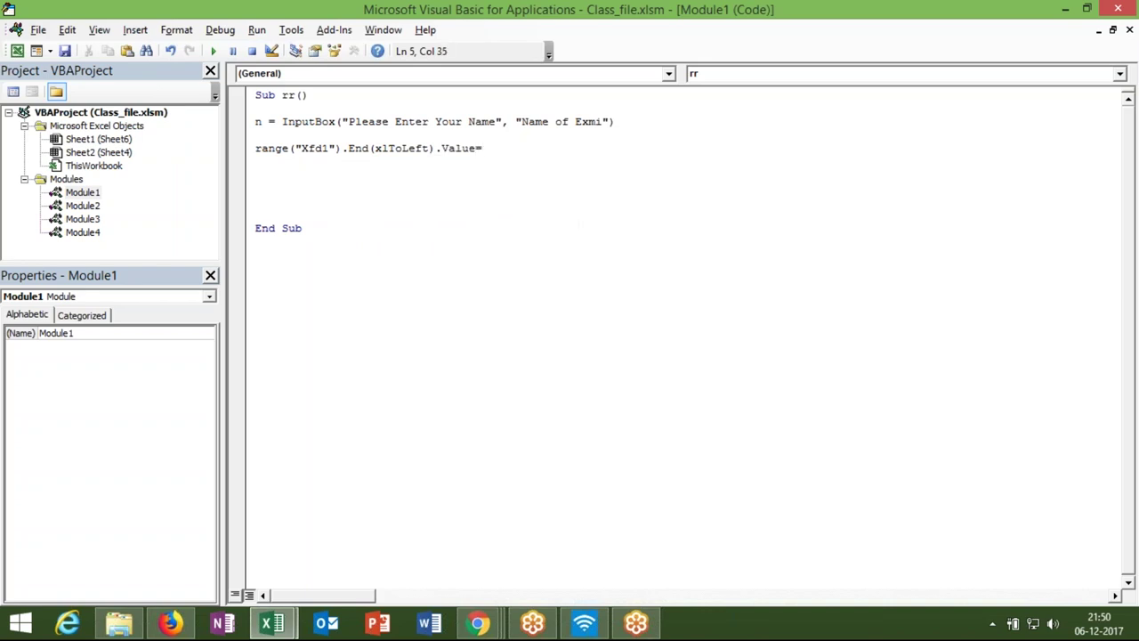
type("n")
key("Return")
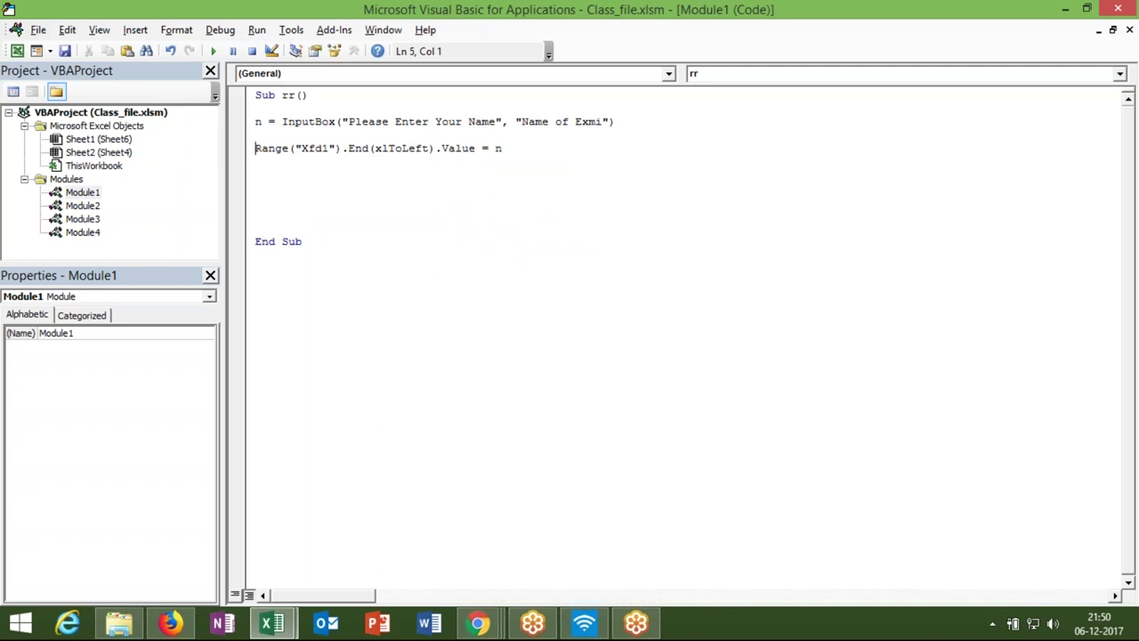
Step: Insert blank lines around the InputBox and Range lines
key("Return")
key("Up")
key("Up")
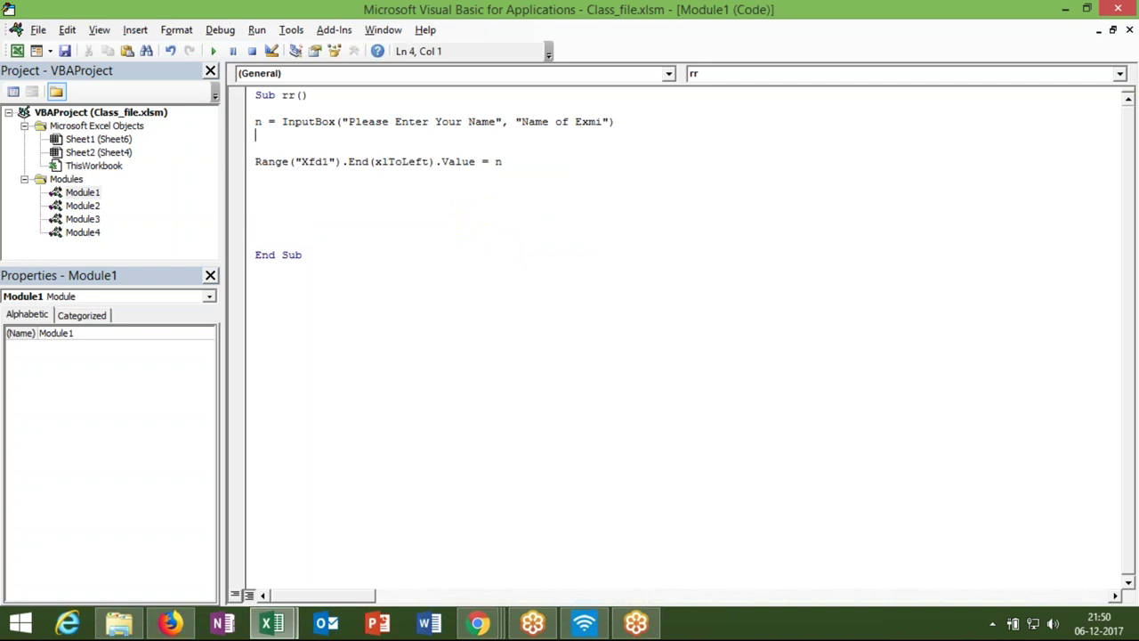
key("Up")
key("Return")
key("Up")
key("Down")
key("Return")
key("Up")
key("Up")
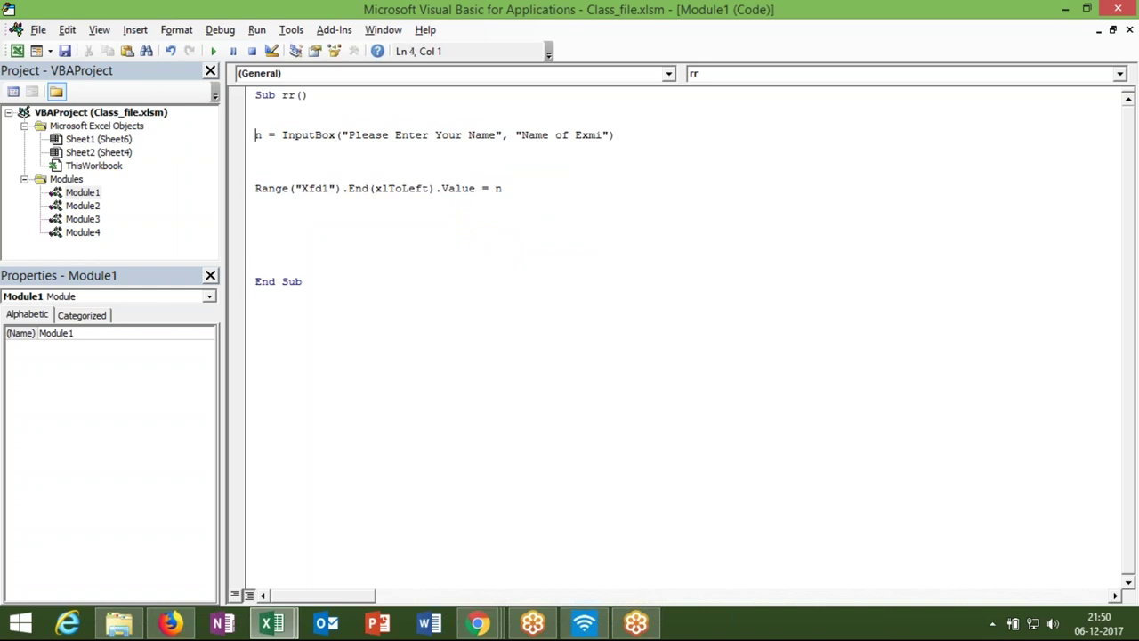
key("Return")
Step: Wrap the InputBox in a Do Until n <> "" … Loop, fixing the 'untill' typo
type("while")
key("BackSpace")
key("BackSpace")
key("BackSpace")
key("BackSpace")
key("BackSpace")
type("do ")
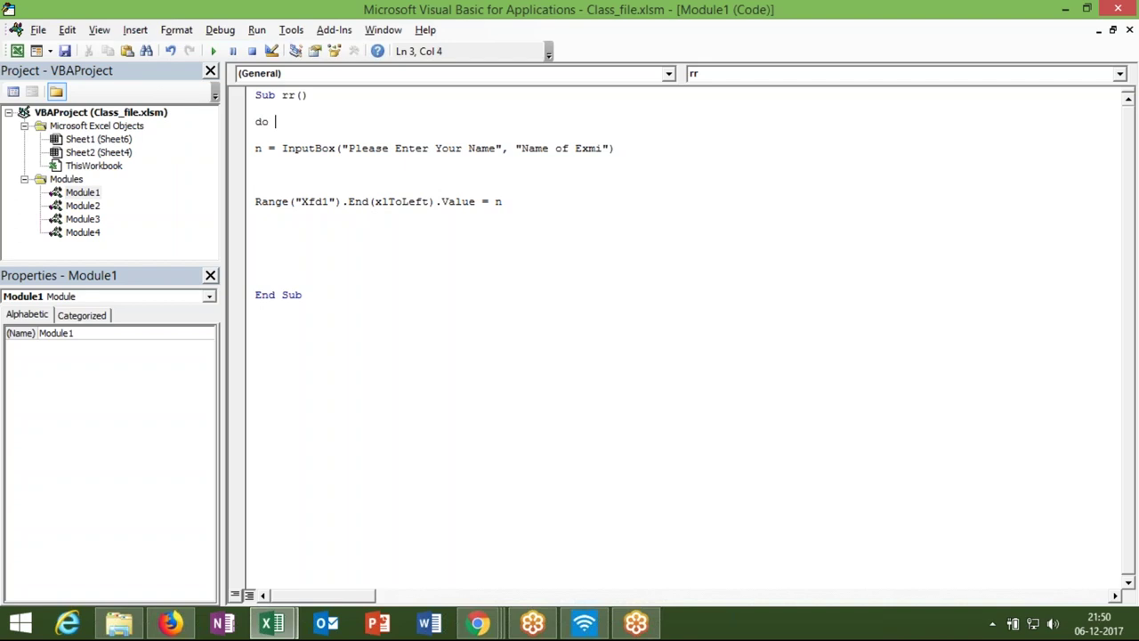
type("un")
type("till ")
type("n<>\"\"")
left_click(285, 185)
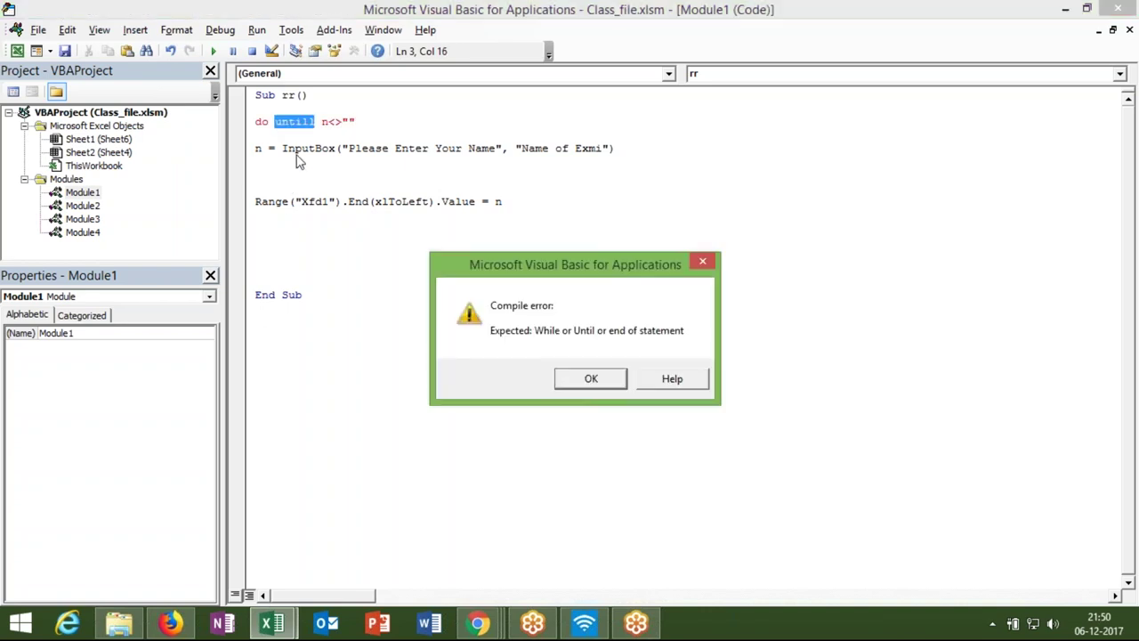
key("Return")
left_click(314, 122)
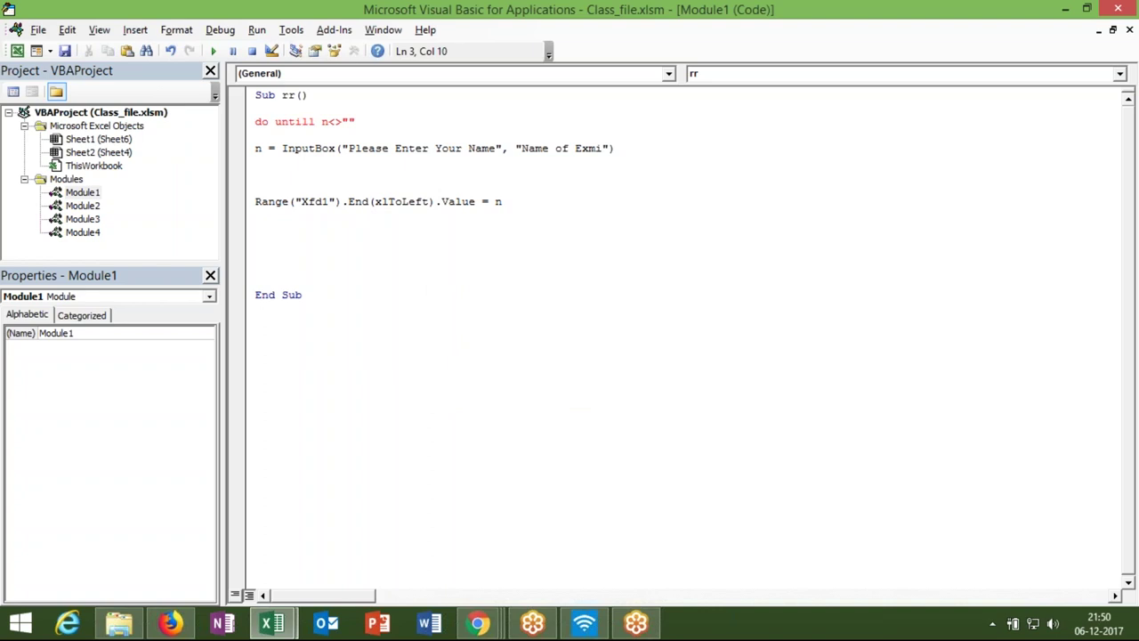
key("BackSpace")
left_click(277, 163)
type("loop")
Step: Run the rr macro and submit the prompt empty four times to test the loop
key("Down")
left_click(274, 187)
left_click(216, 53)
left_click(674, 203)
left_click(674, 203)
left_click(673, 207)
left_click(673, 208)
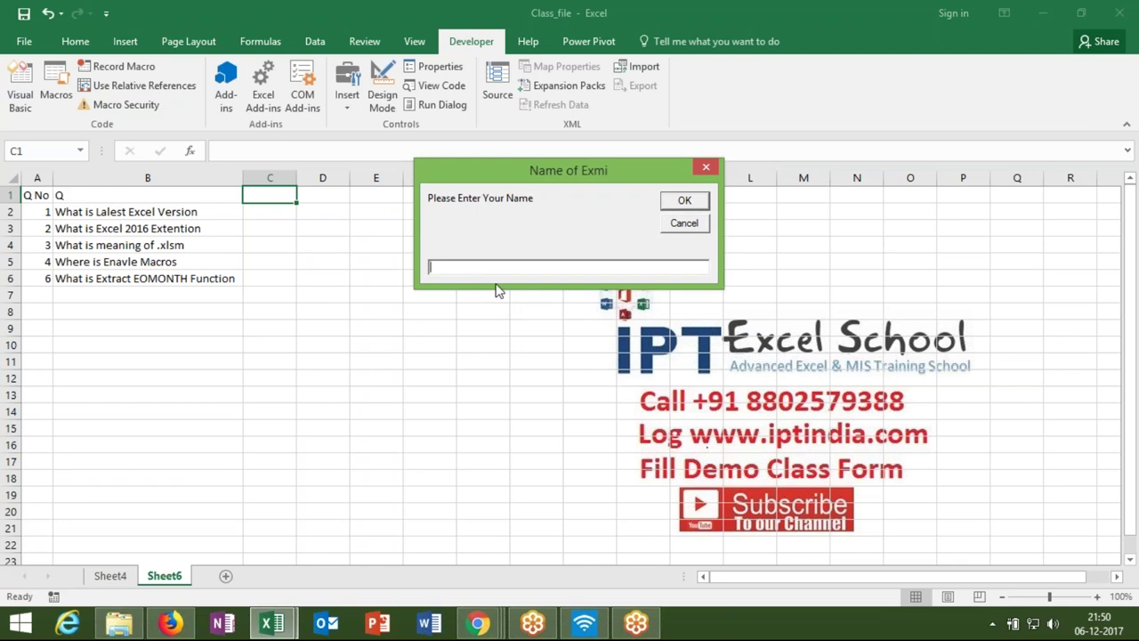
Step: Enter a name in the prompt and confirm it replaced the Q header in B1
type("Puja")
left_click(679, 203)
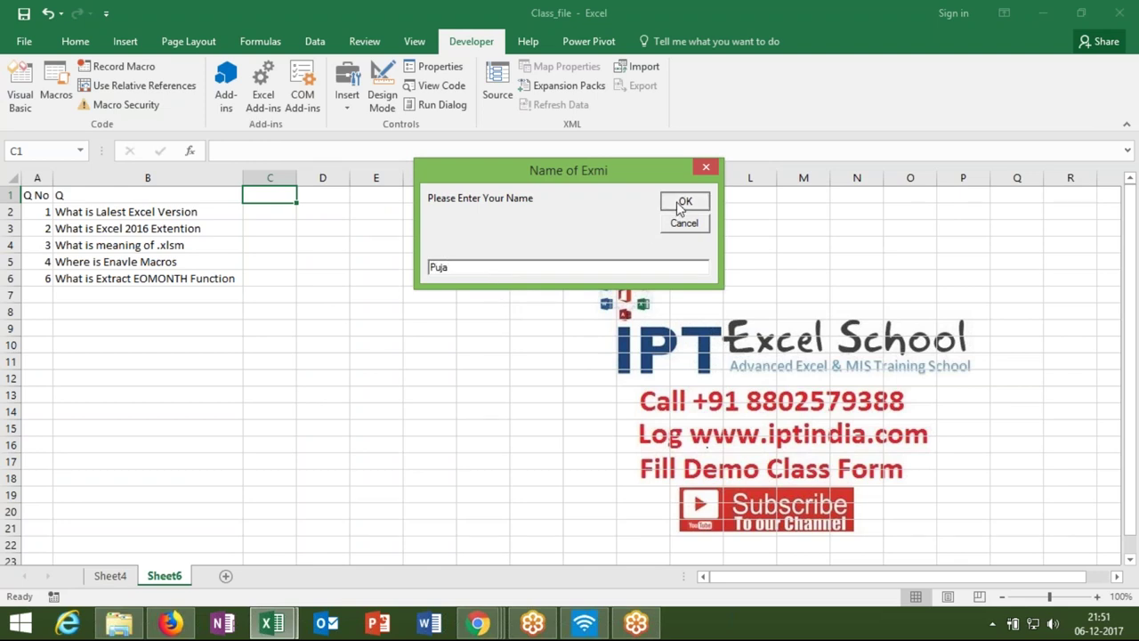
key("alt+F11")
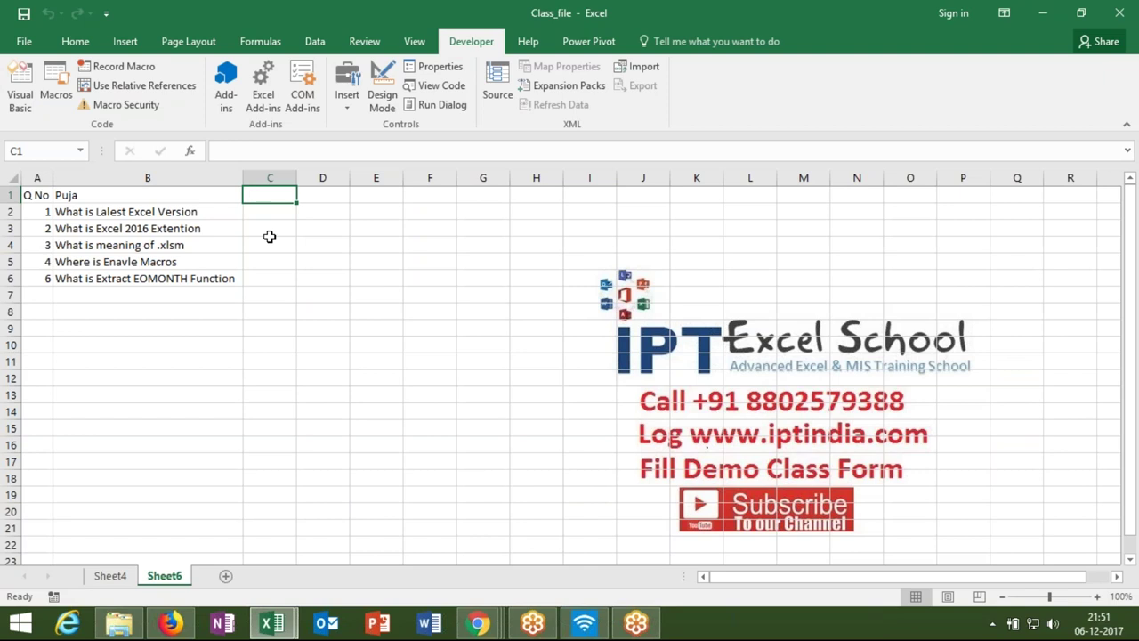
left_click(268, 240)
left_click(267, 202)
key("alt+F11")
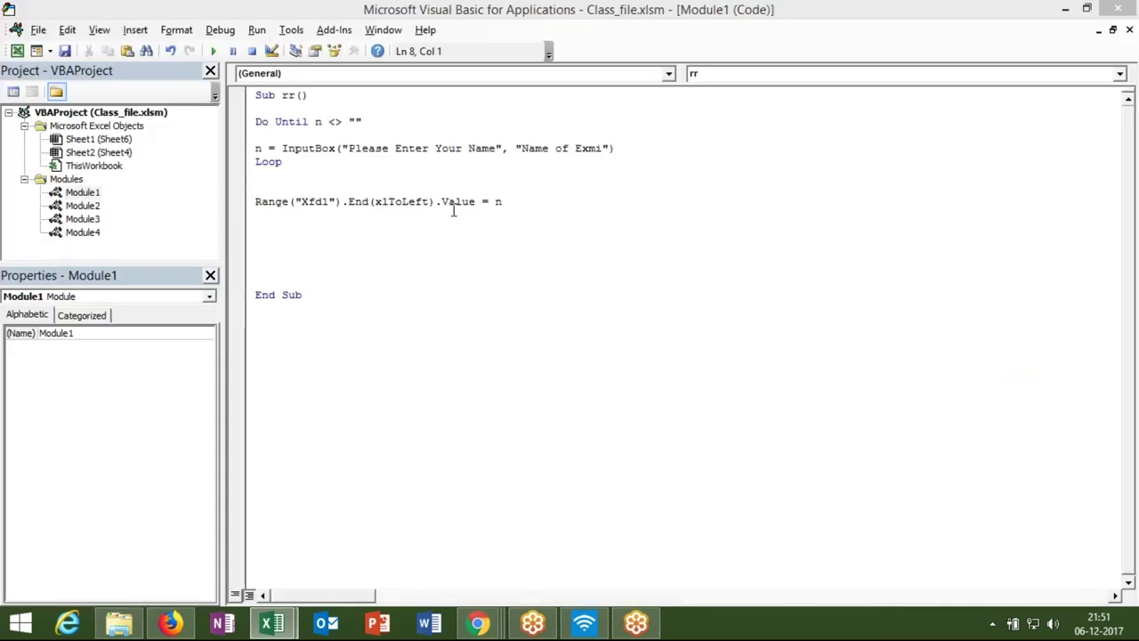
Step: Change the Range line to Range("Xfd1").End(xlToLeft).Offset(0, 1).Value = n
left_click(500, 201)
key("alt+F11")
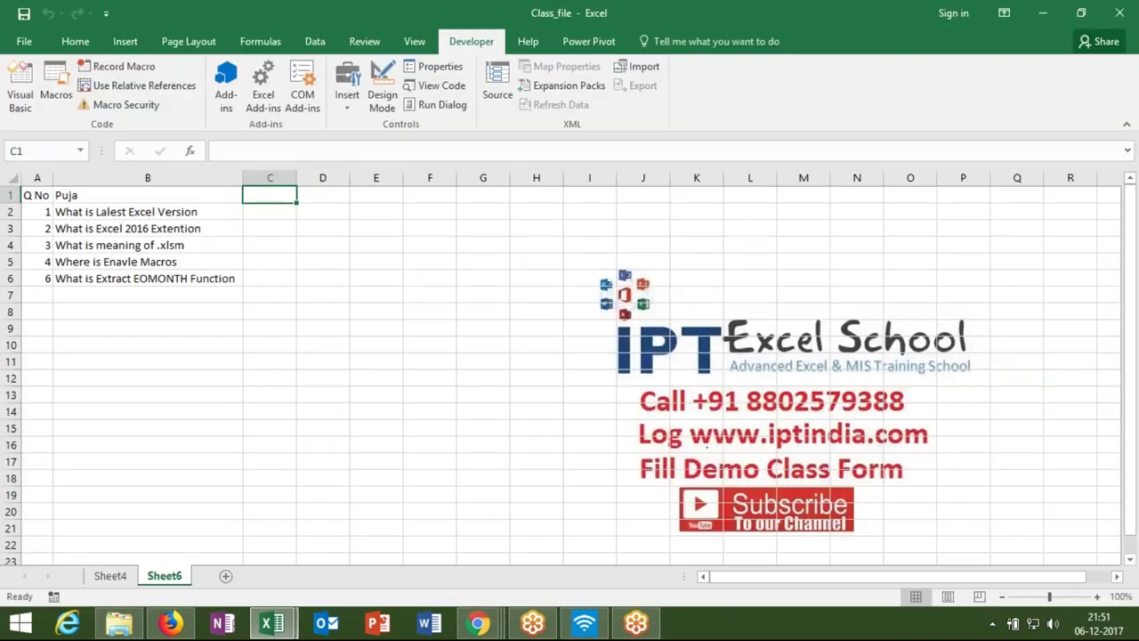
key("alt+F11")
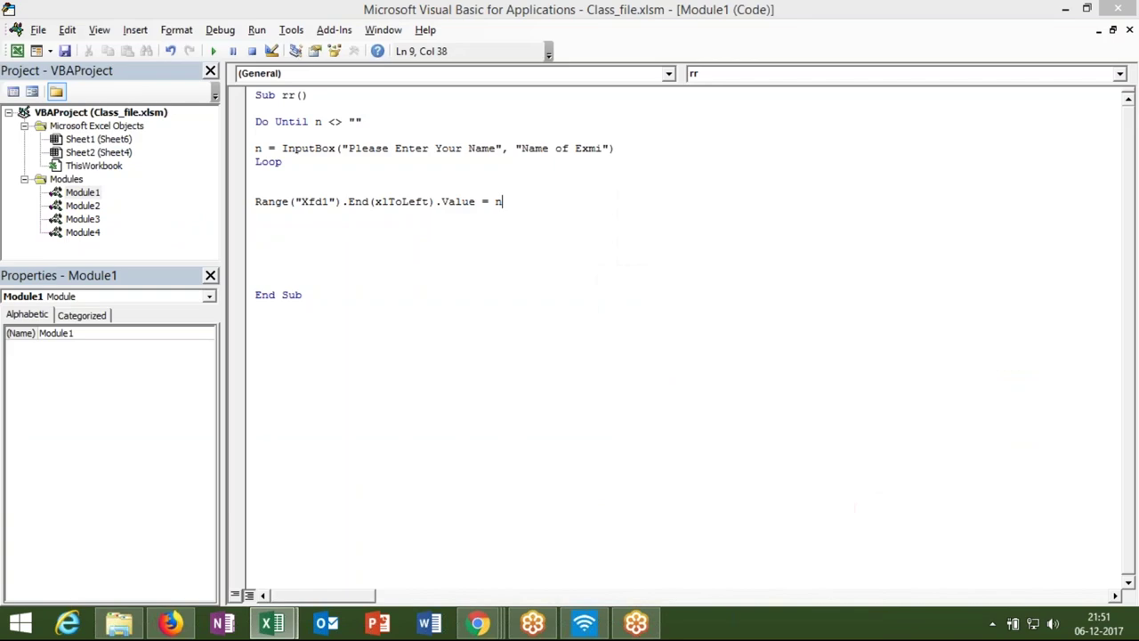
key("BackSpace")
key("BackSpace")
key("BackSpace")
key("BackSpace")
key("BackSpace")
key("BackSpace")
key("BackSpace")
key("BackSpace")
key("BackSpace")
key("BackSpace")
type(".")
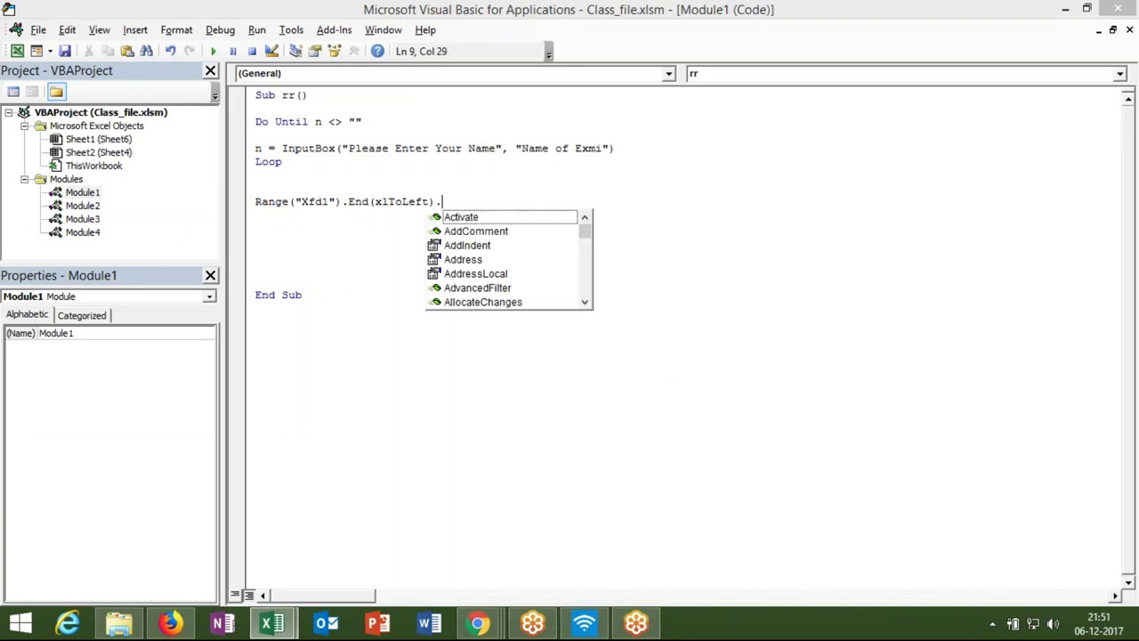
type("off")
key("Tab")
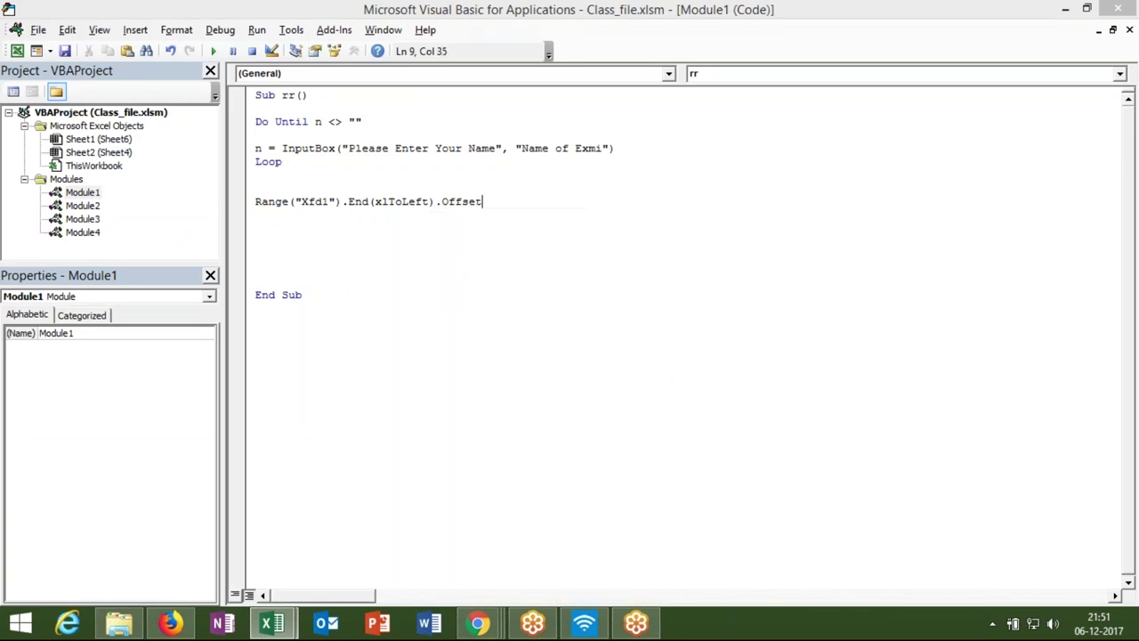
type("(0,1).va")
key("Down")
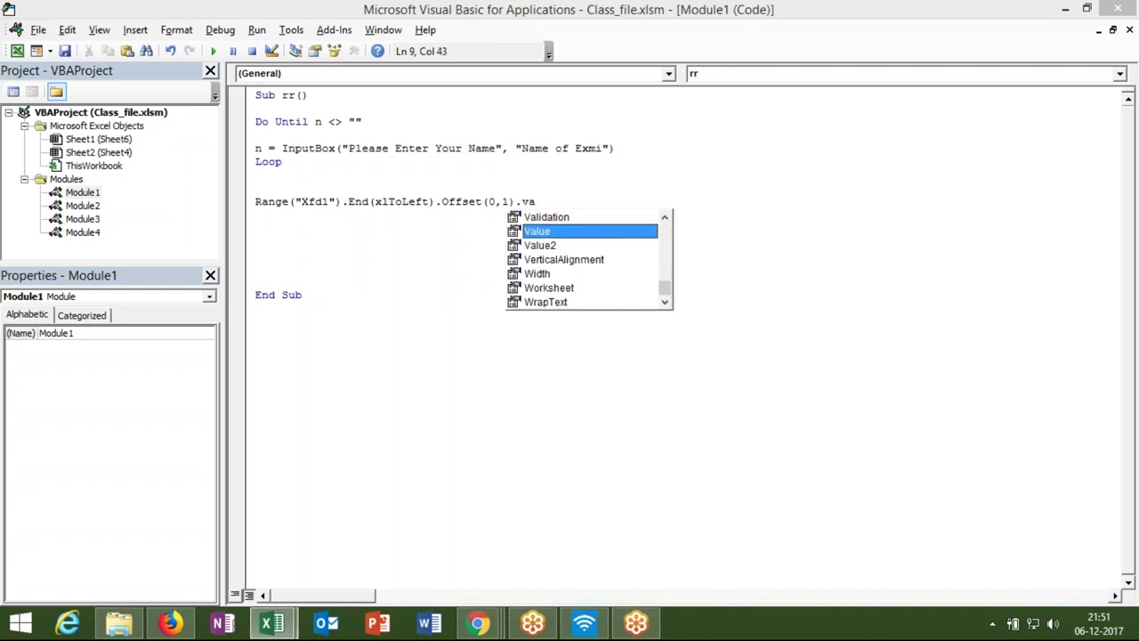
key("Tab")
type("=n")
left_click(407, 241)
key("alt+F11")
left_click(151, 196)
Step: Restore the header 'Q' in cell B1
type("Q")
left_click(264, 232)
left_click(272, 204)
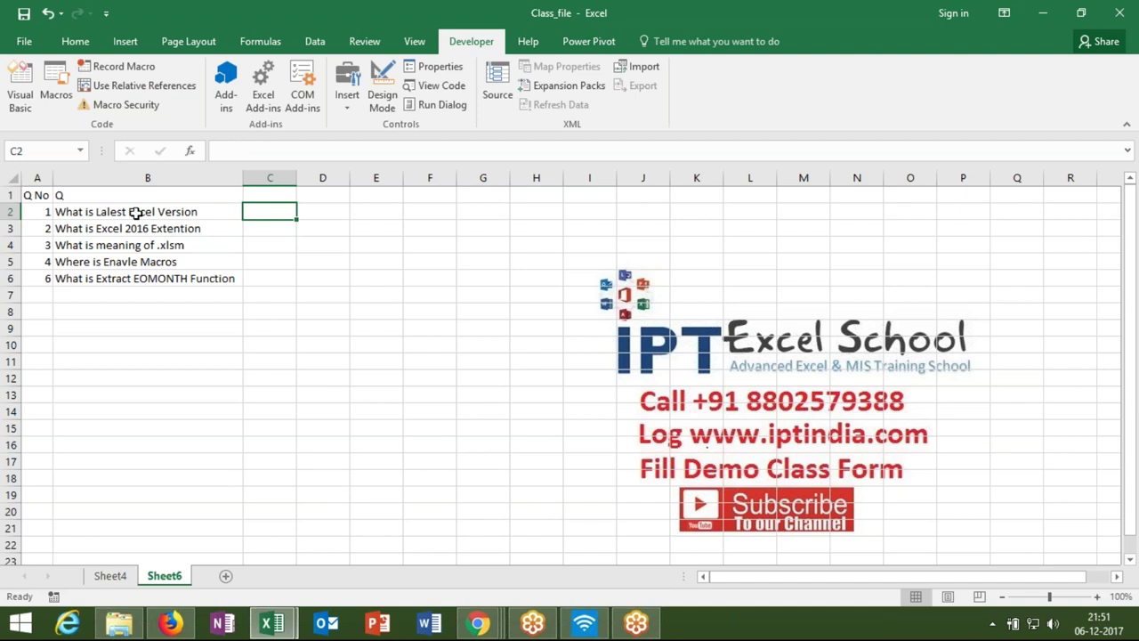
Step: Paste a copy of the Do Until loop below the code and start a 'for i = 2 to' line above it
key("alt+F11")
left_click_drag(282, 163, 253, 120)
key("ctrl+c")
left_click(272, 228)
key("Return")
key("ctrl+v")
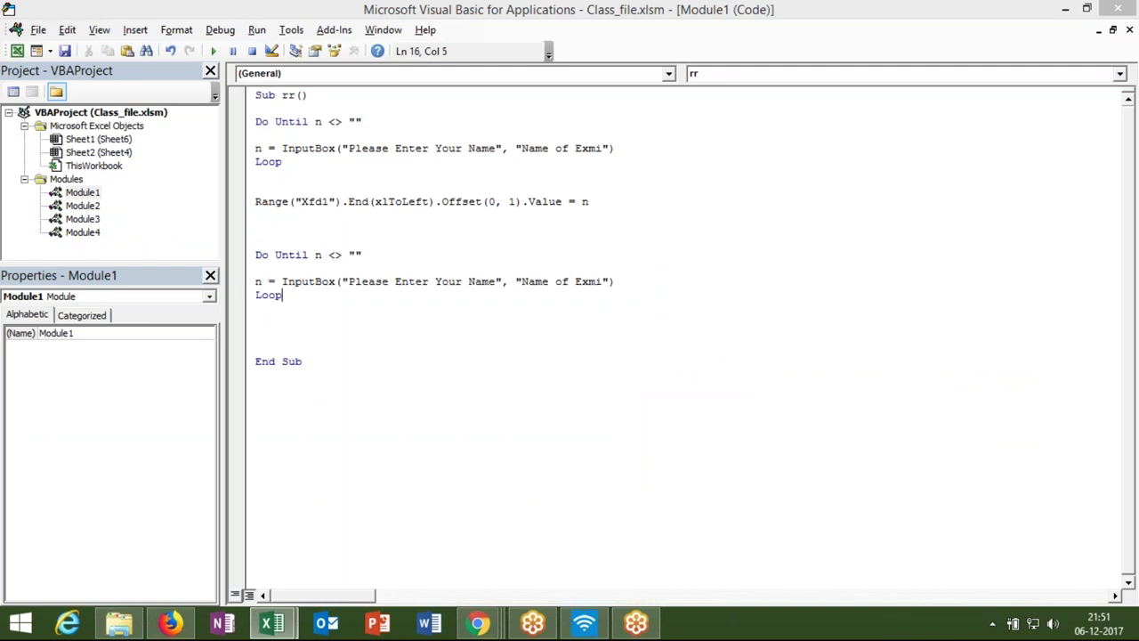
left_click(255, 227)
type("for i = ")
type("2 to")
key("alt+F11")
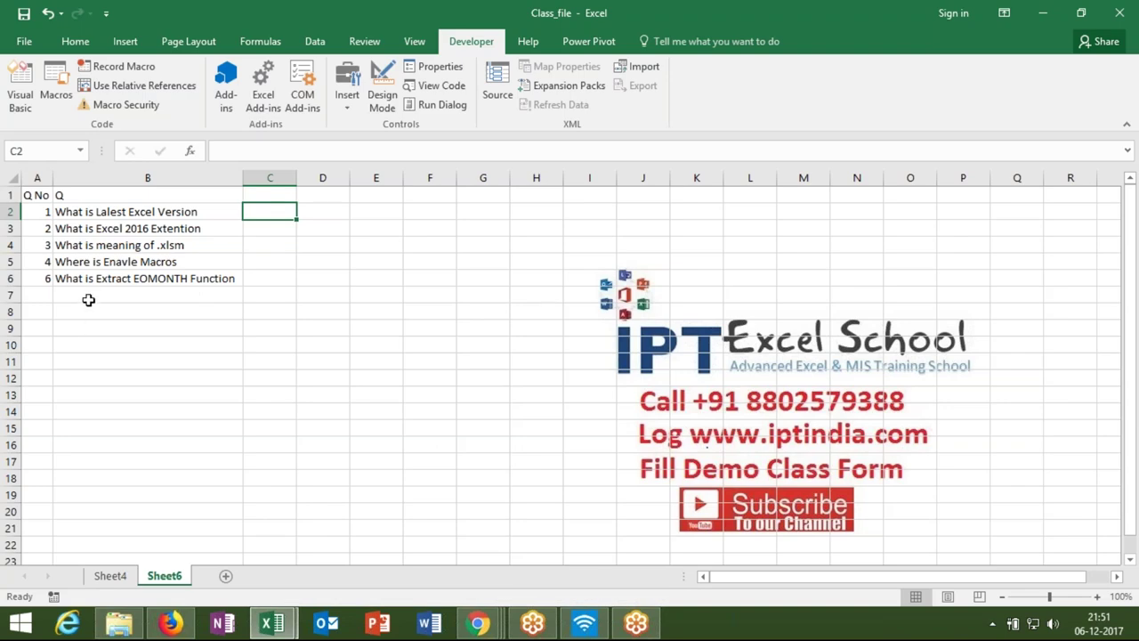
key("alt+Tab")
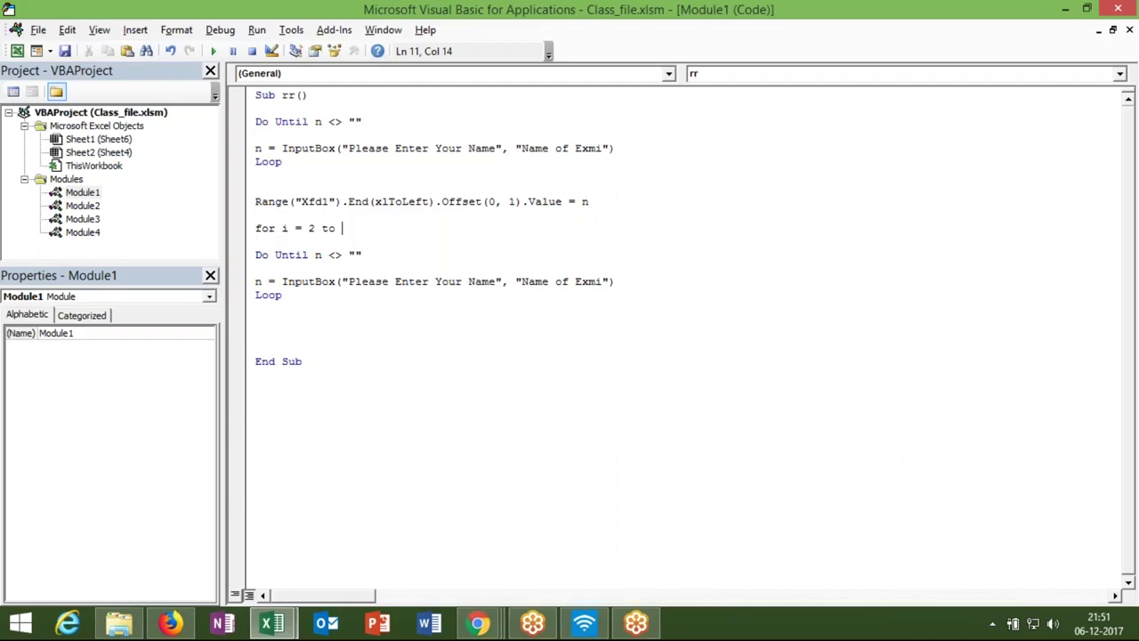
Step: Finish the loop as For i = 2 To 6 and make the copied prompt Cells(i, 2).Value
type("6")
left_click(282, 317)
left_click_drag(343, 281, 496, 283)
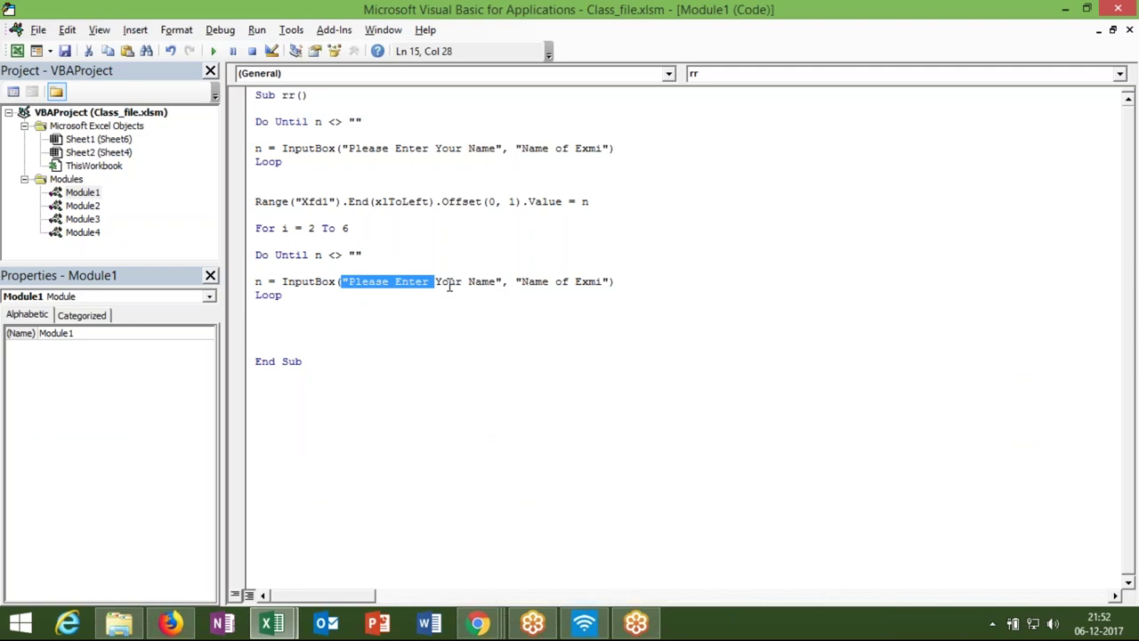
left_click_drag(495, 283, 503, 286)
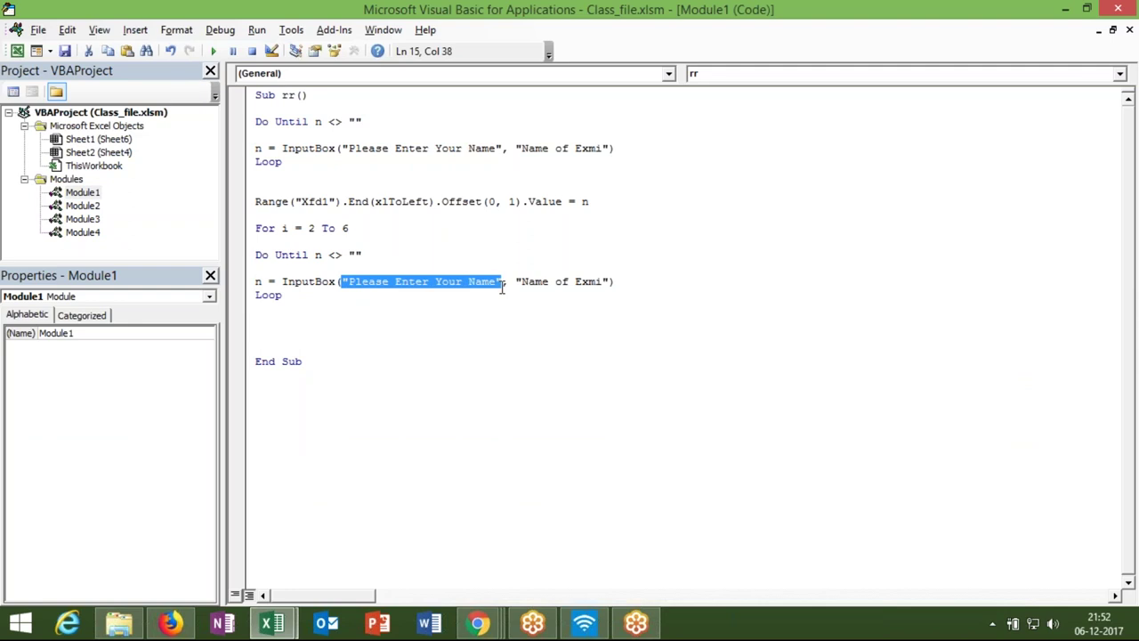
key("Delete")
type("cells(i,2")
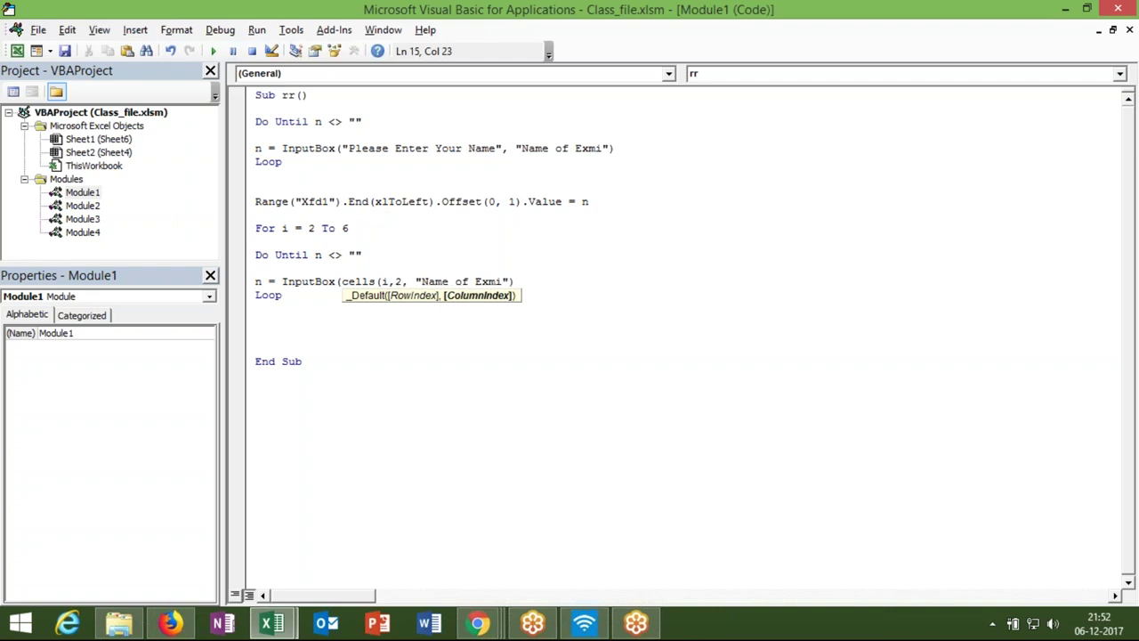
type(").value")
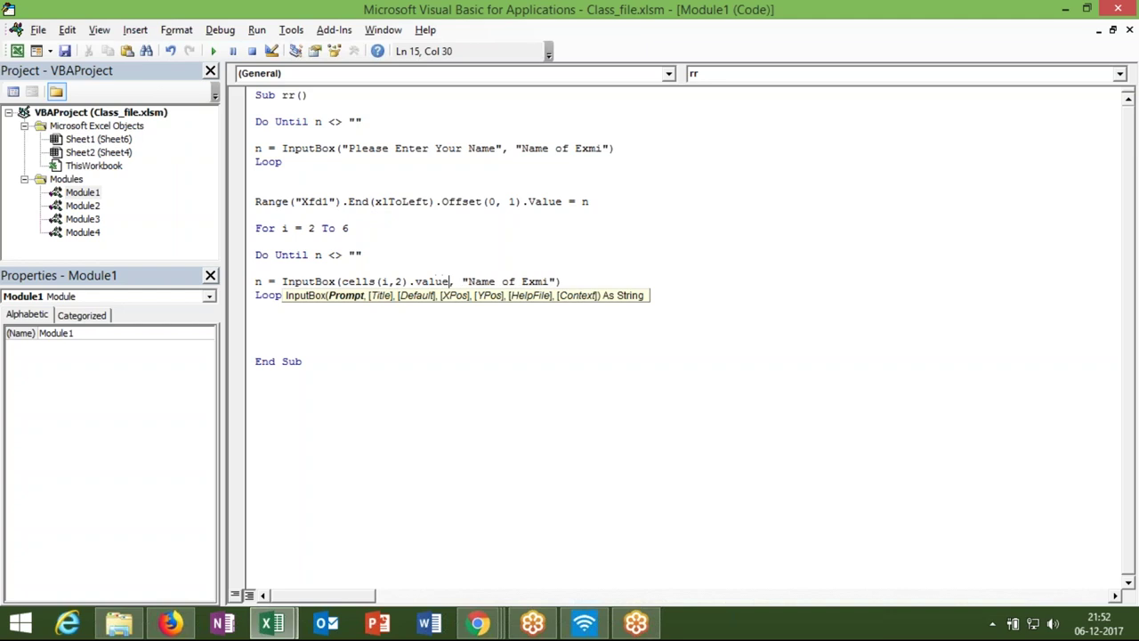
left_click(498, 334)
Step: Change the InputBox title to "Q" & i - 1
left_click(437, 283)
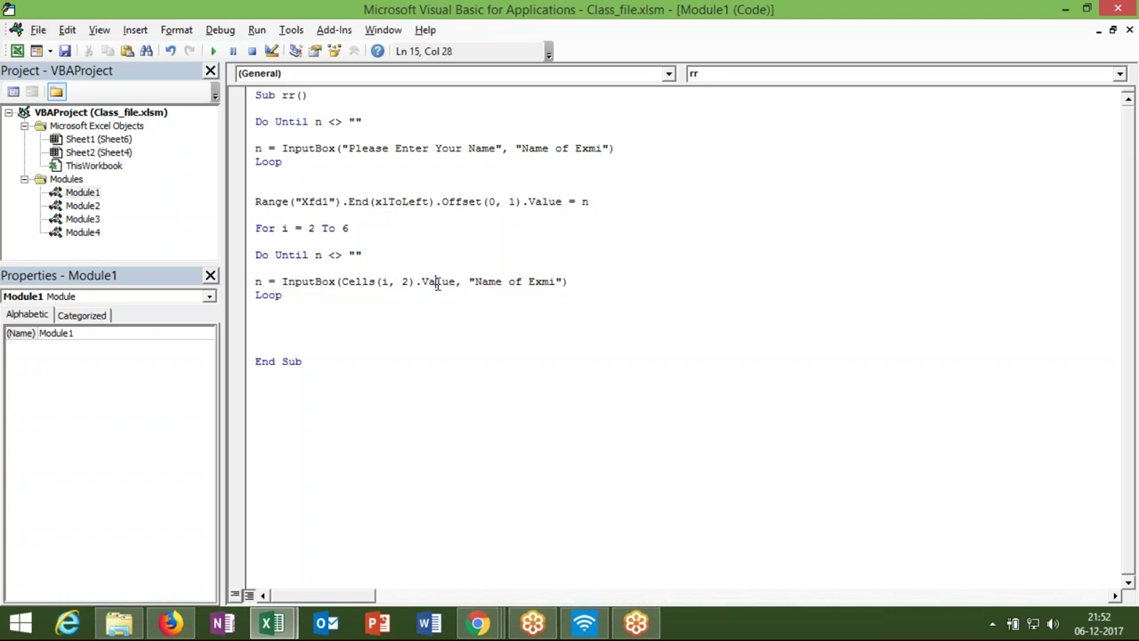
double_click(487, 283)
key("Delete")
key("Delete")
key("Delete")
key("Delete")
key("Delete")
key("Delete")
key("Delete")
key("Delete")
key("Delete")
type("Q")
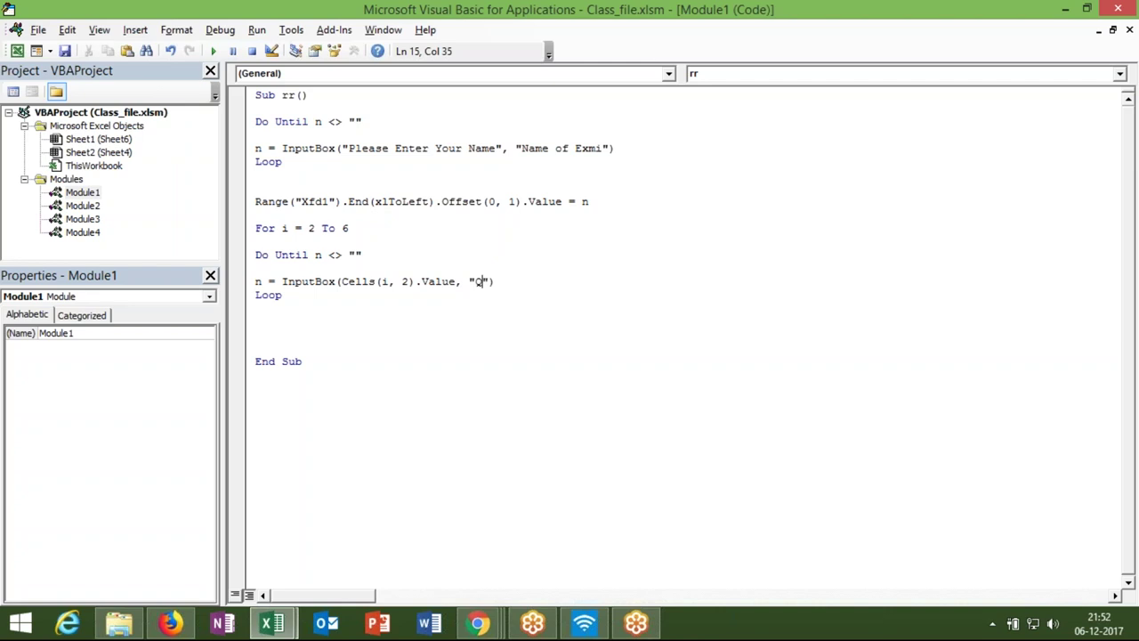
key("End")
key("Left")
type("& i-1")
Step: Begin a cells(i, line below the inner loop
left_click(451, 330)
type("r")
key("BackSpace")
type("cells(i,")
key("alt+F11")
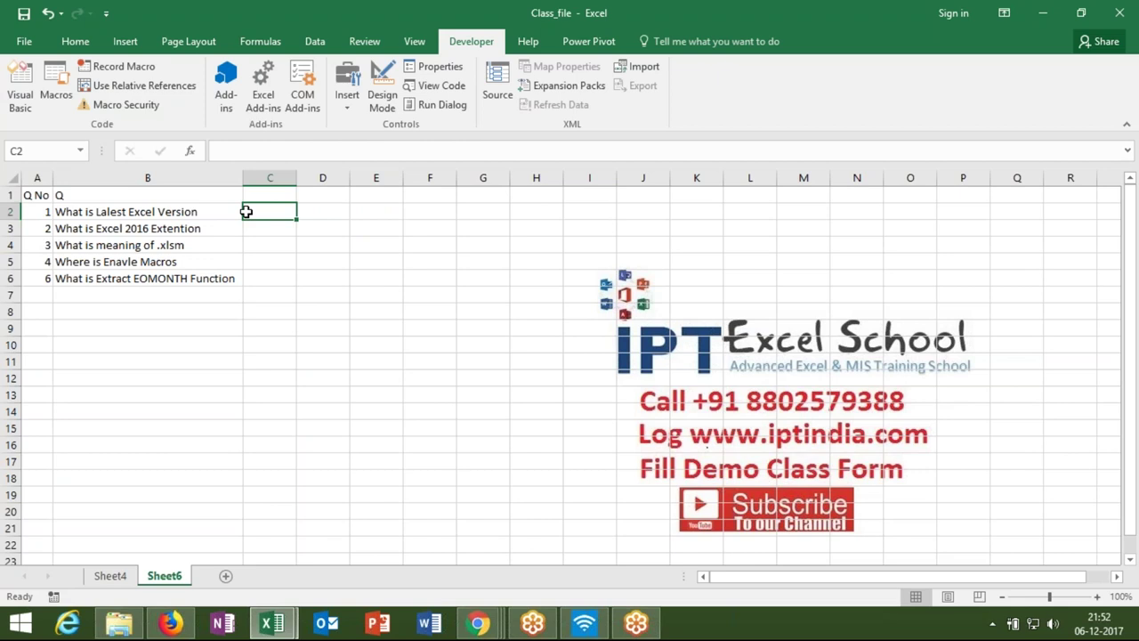
Step: Check cells C1, D1 and E1 in the sheet's first row
left_click(254, 195)
left_click(317, 189)
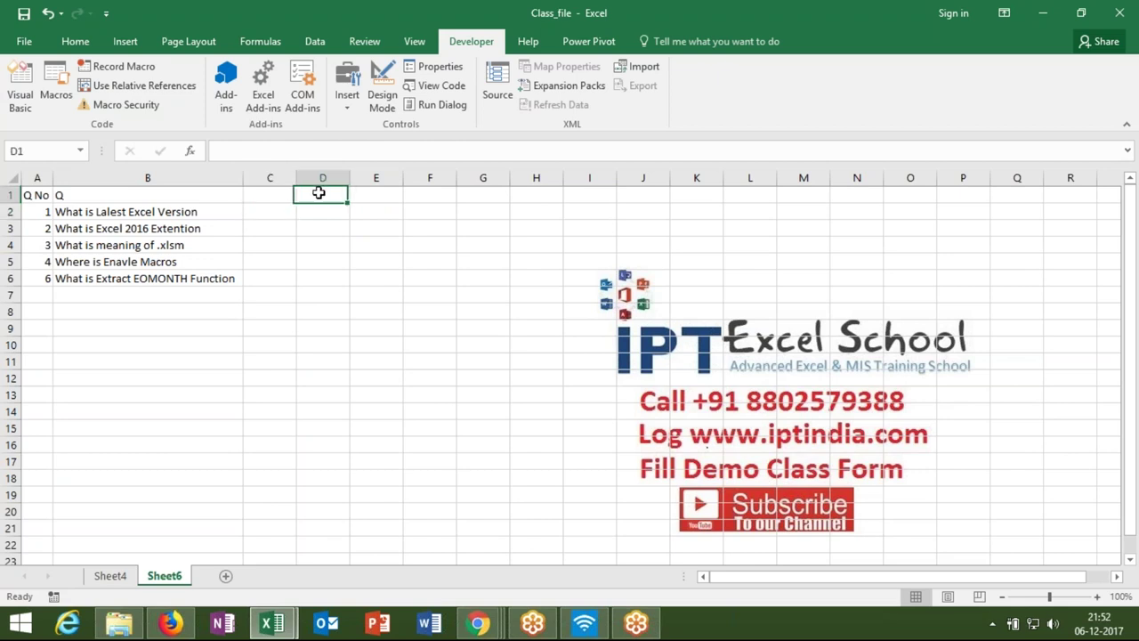
left_click(376, 193)
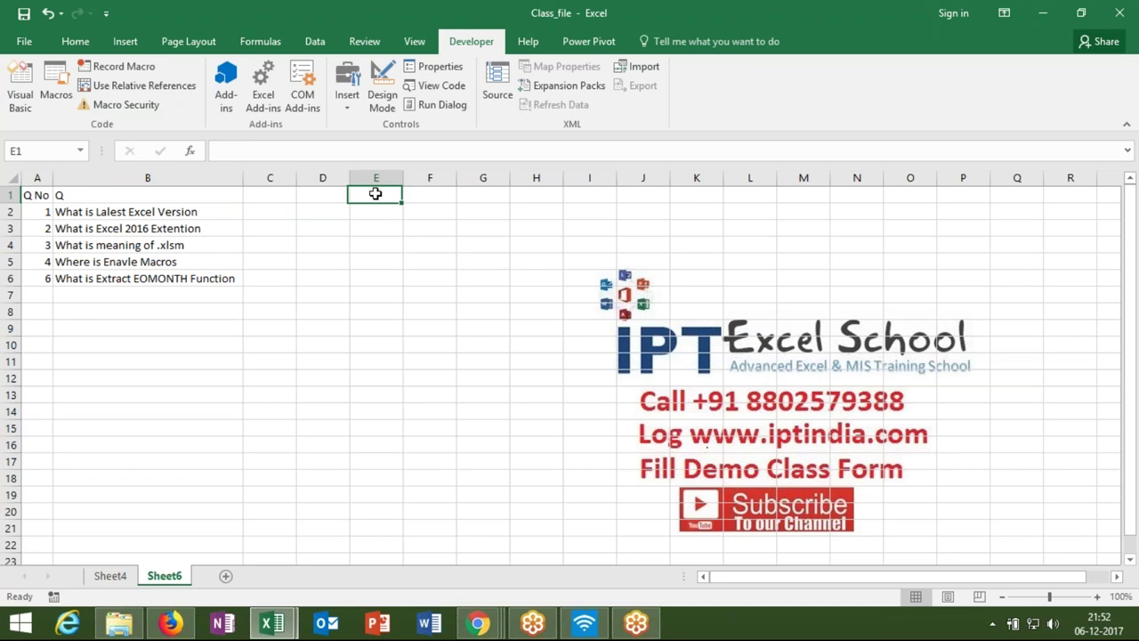
left_click(272, 202)
key("alt+F11")
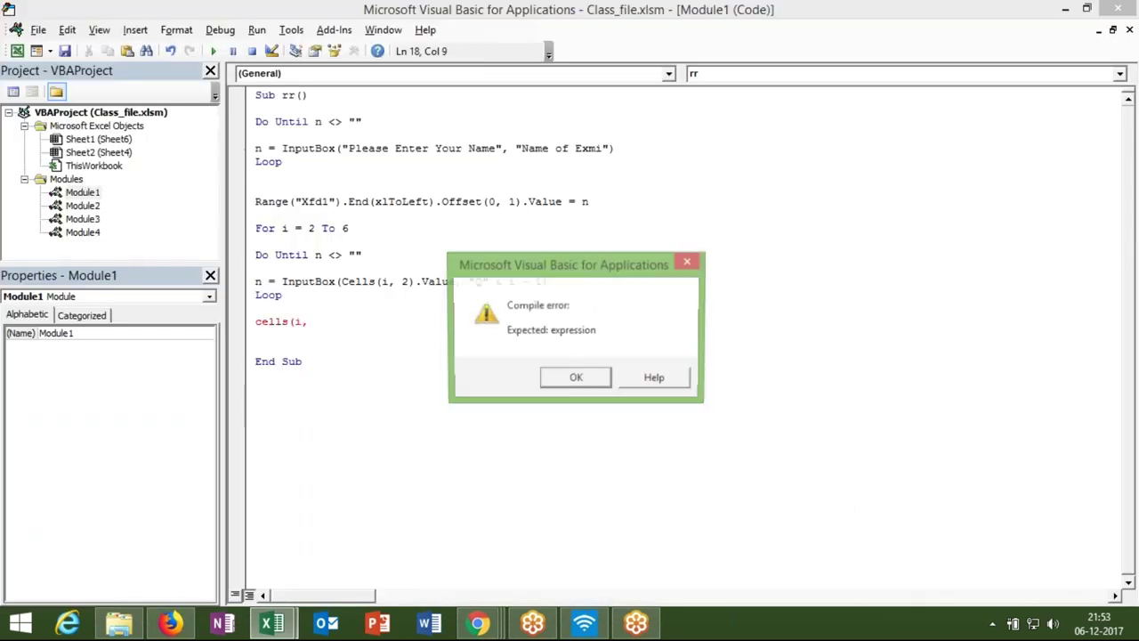
Step: Dismiss the compile error and select the Range("Xfd1").End(xlToLeft).Offset(0, 1) expression
key("Return")
left_click(275, 212)
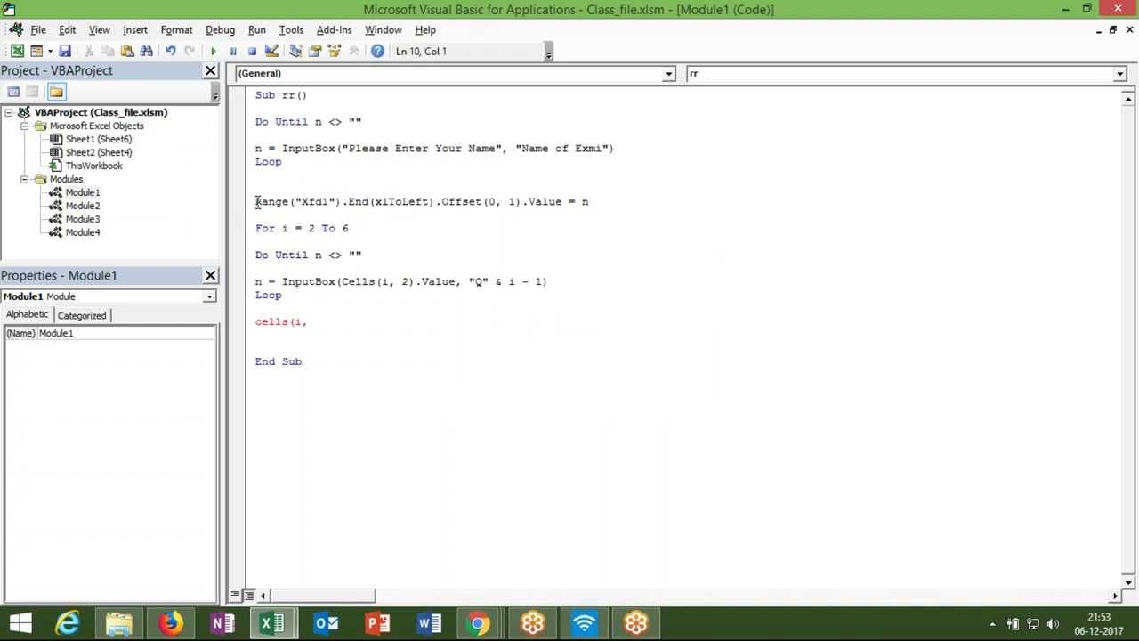
mouse_move(257, 202)
left_mouse_down()
mouse_move(546, 207)
mouse_move(525, 205)
left_mouse_up()
key("ctrl+c")
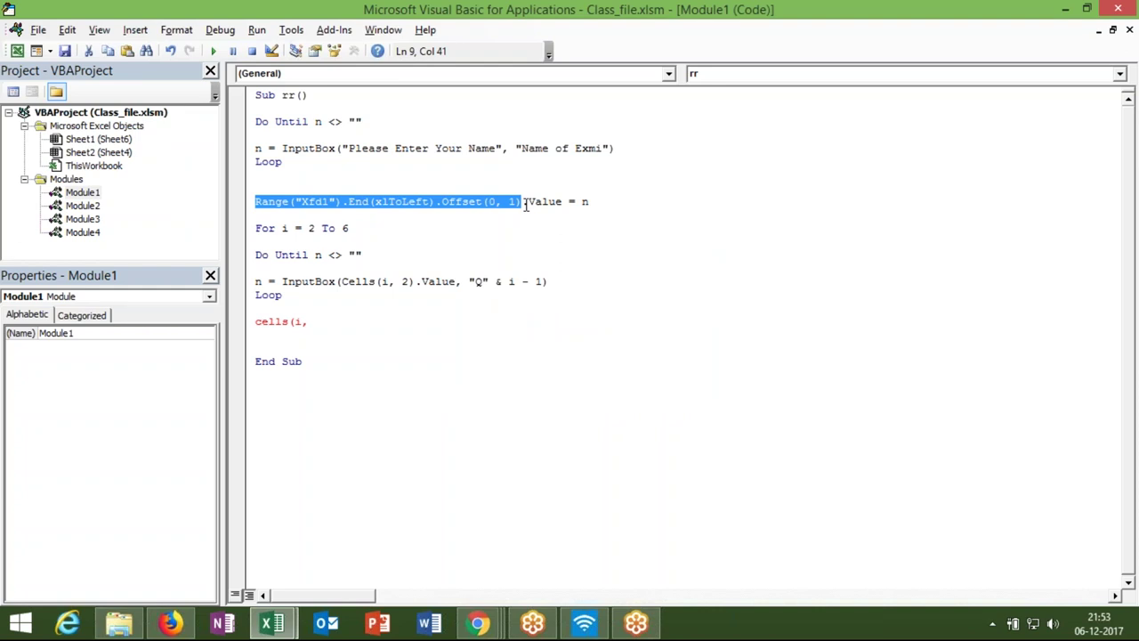
left_click(450, 184)
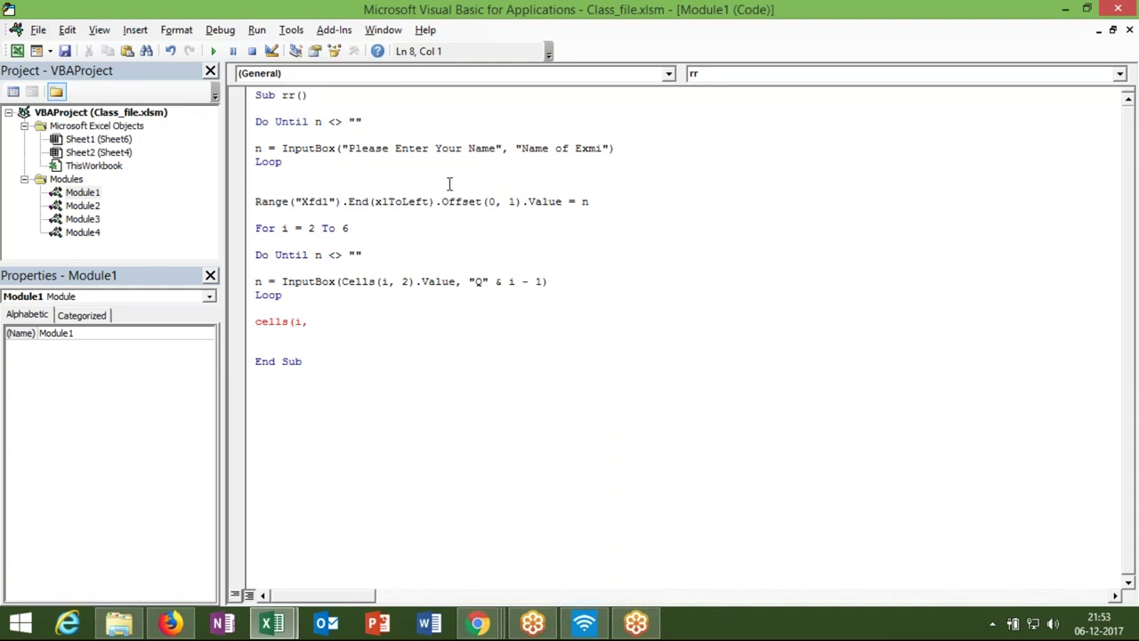
Step: Add c = Range("Xfd1").End(xlToLeft).Offset(0, 1).Column above the loop
type("c=")
key("ctrl+v")
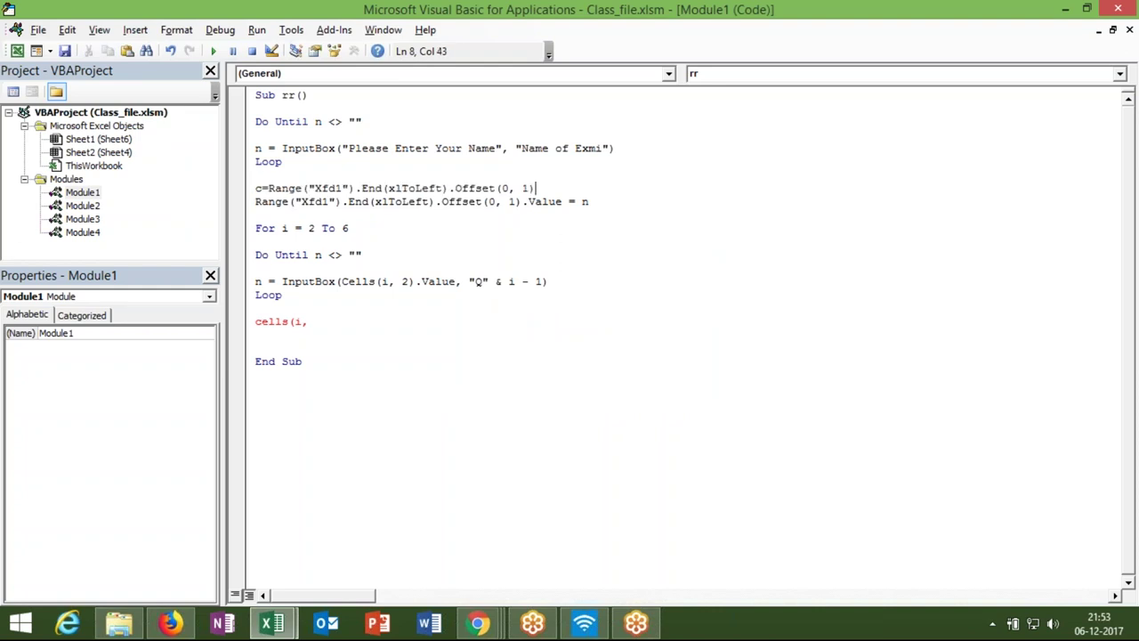
type(".Co")
key("Tab")
left_click(432, 250)
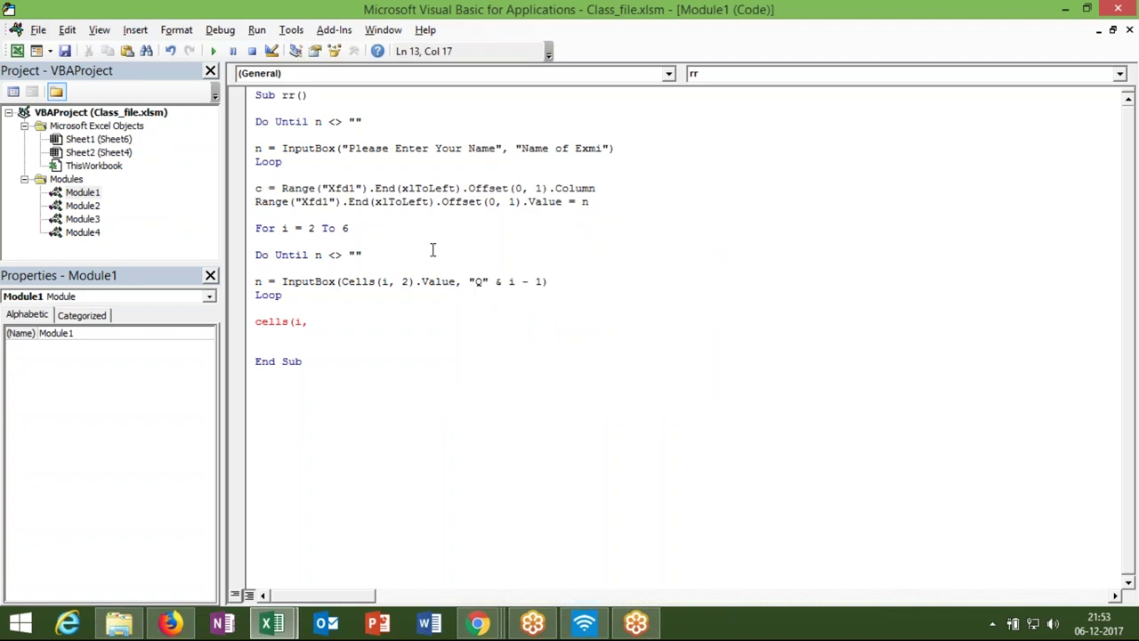
Step: Write Cells(i, c).Value = r and rename n to r in the InputBox and Do Until lines
left_click(326, 326)
type("c")
type(")")
type(".value =")
left_click(264, 281)
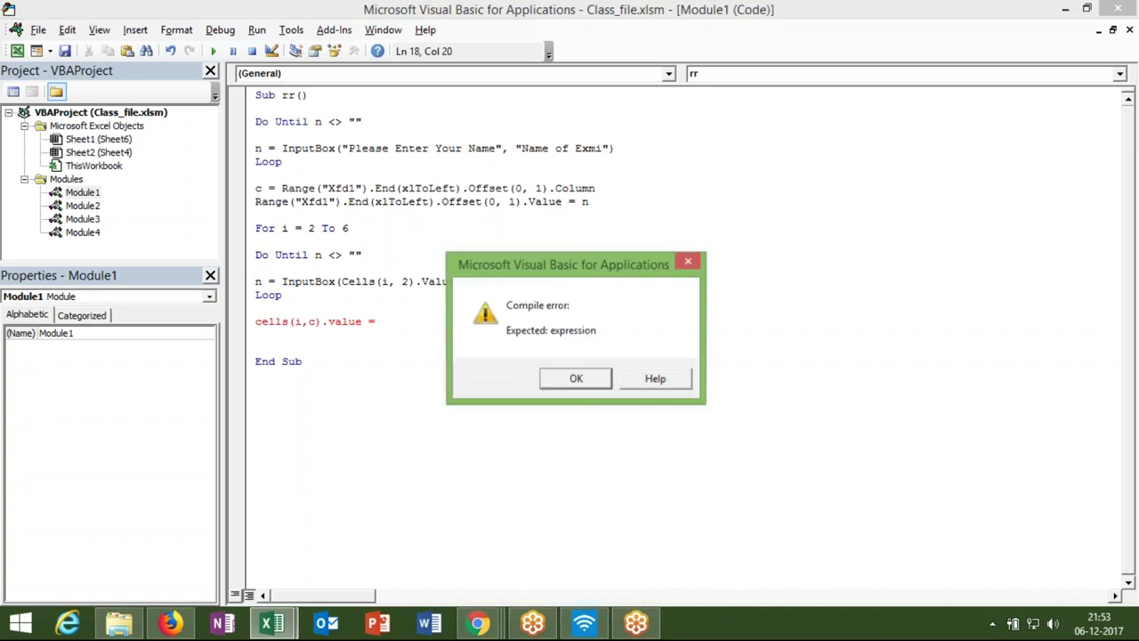
key("Return")
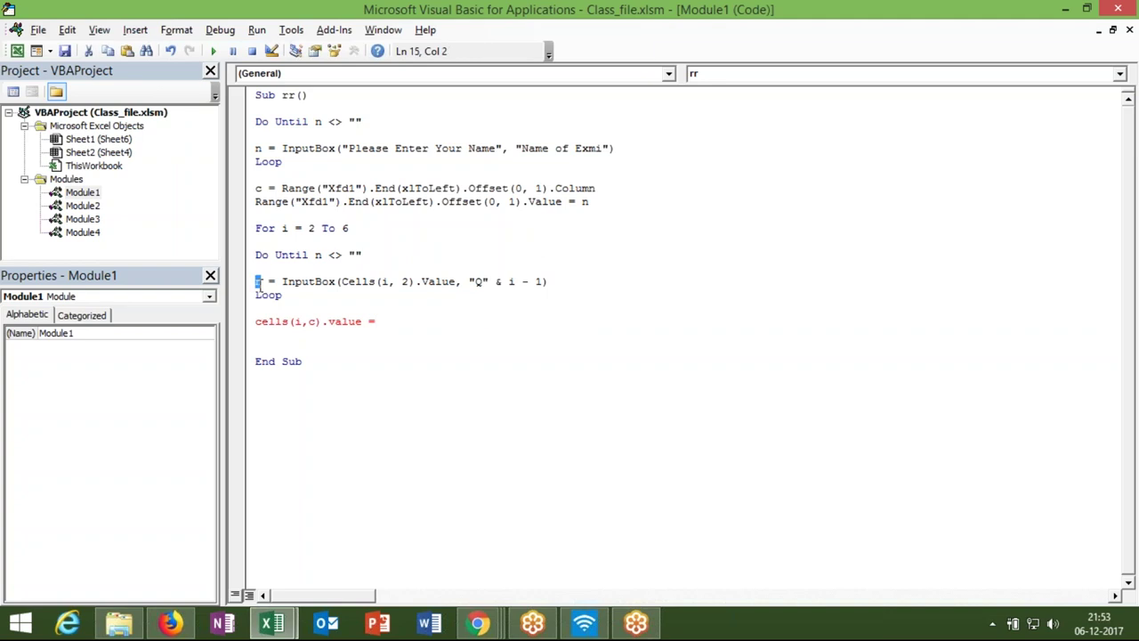
type("r")
left_click(387, 321)
type("r")
double_click(322, 254)
type("r")
Step: Close the For loop with Next i
left_click(320, 299)
double_click(320, 300)
left_click(320, 300)
left_click(275, 338)
type("nexy")
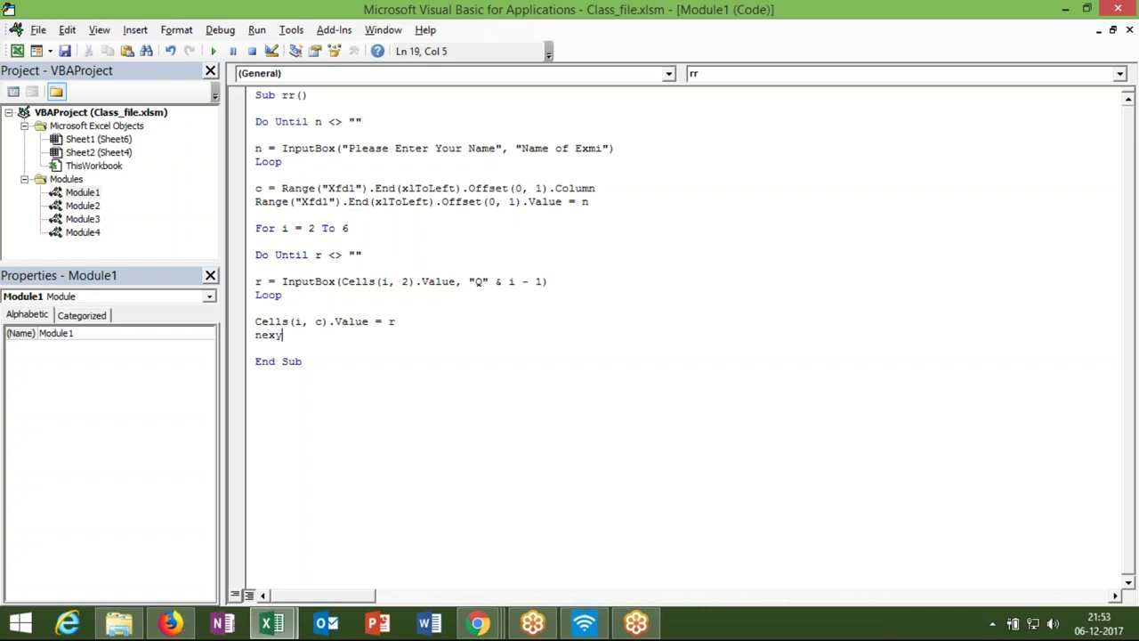
key("BackSpace")
type("t i")
left_click(274, 359)
Step: Add r = "" before Next i and remove the empty line inside the loop
left_click(255, 334)
key("Return")
left_click(255, 334)
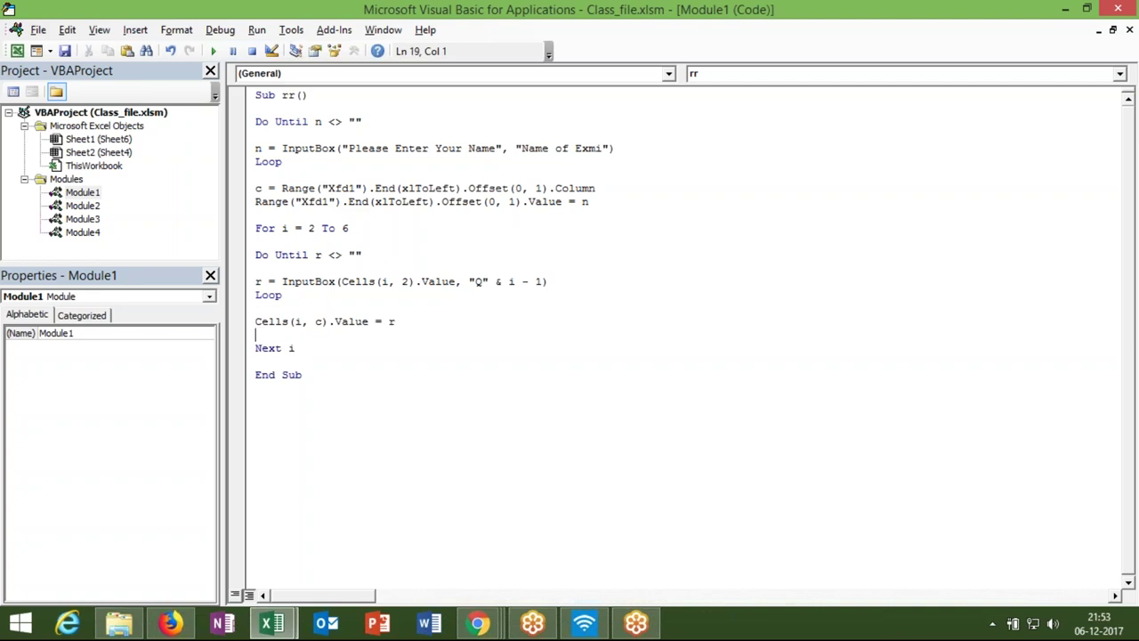
type("r")
type("=")
type("\"\"")
left_click(270, 347)
left_click(275, 281)
left_click(275, 268)
key("Delete")
left_click(269, 270)
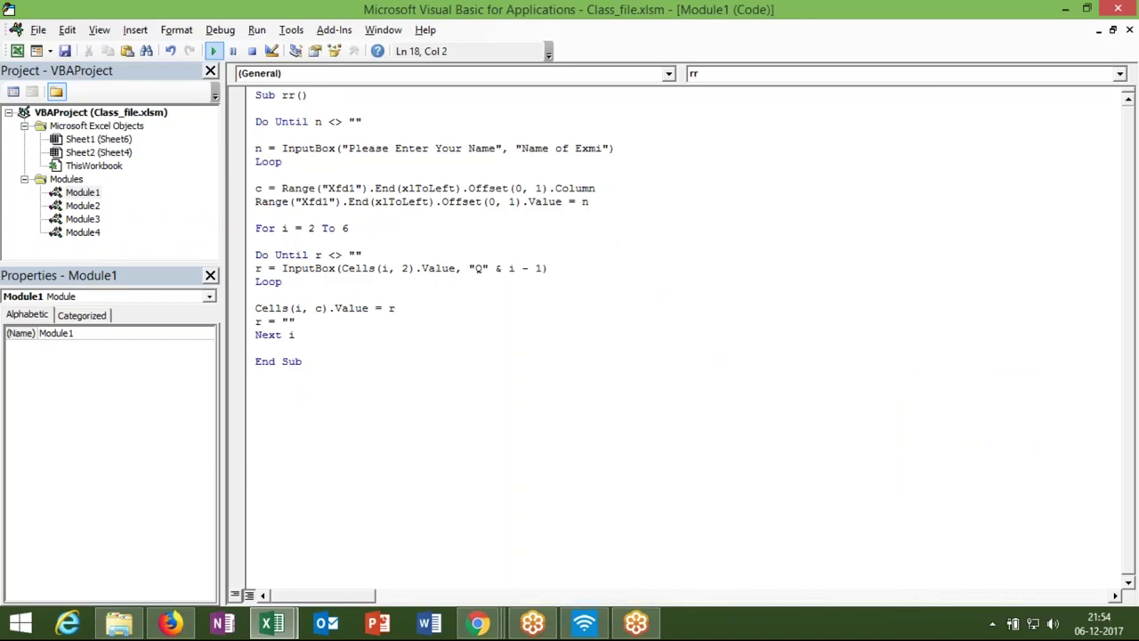
Step: Run the macro, enter a name, and answer Q1 with 2016
left_click(212, 51)
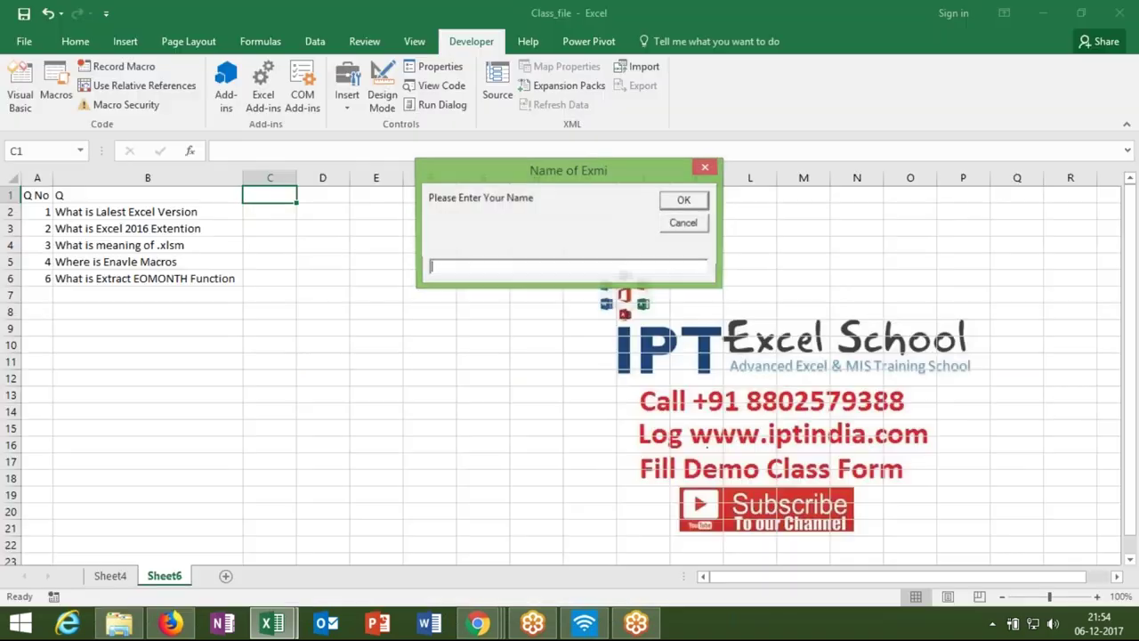
type("Puja")
left_click(684, 201)
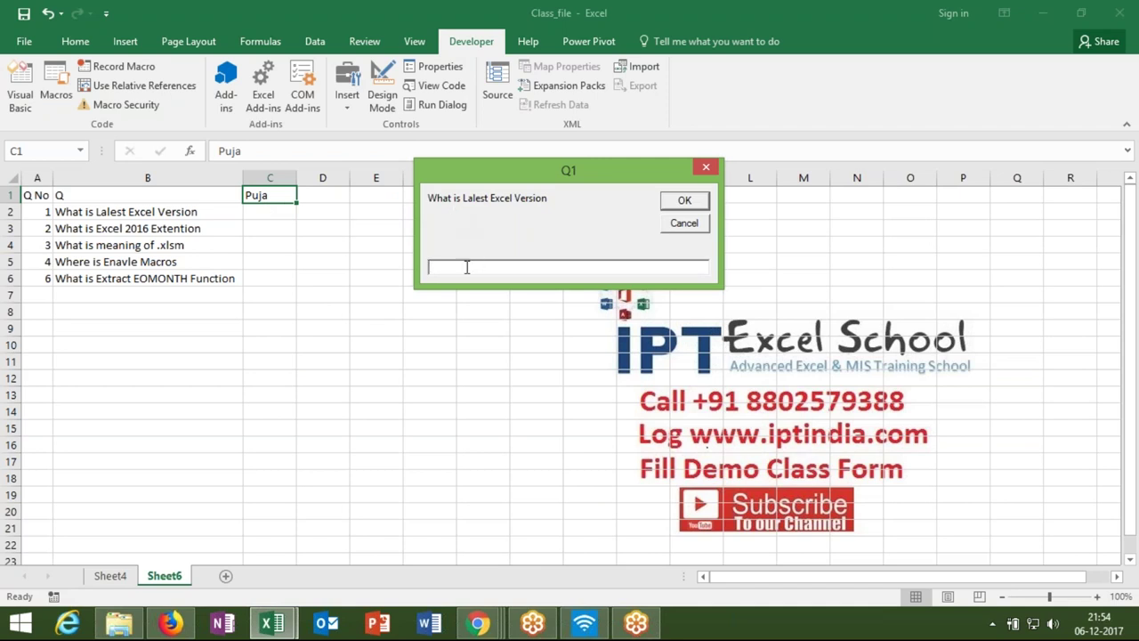
type("2016")
left_click(683, 201)
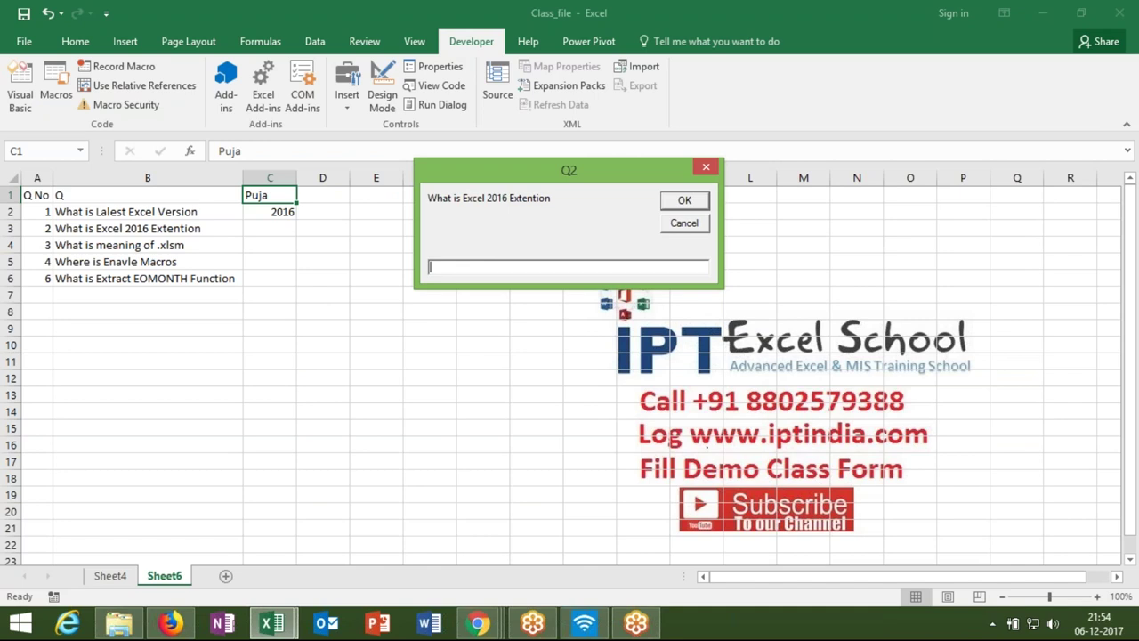
Step: Answer Q2–Q5 with xlsx, Micros, Macros Security and Last Date of Month
type("xlsx")
left_click(701, 204)
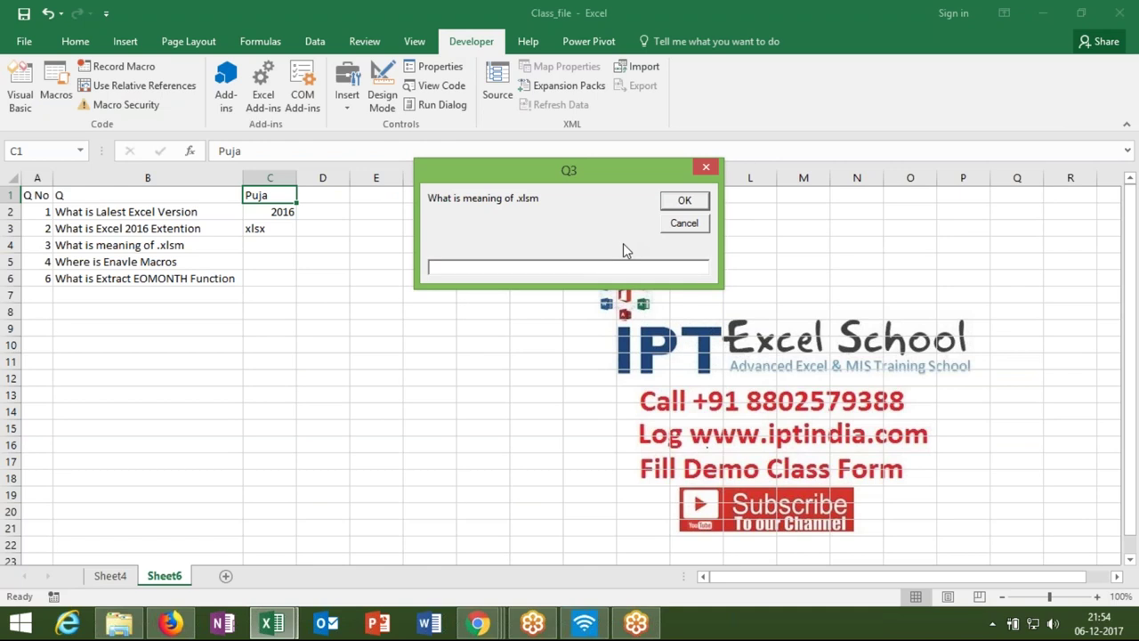
type("Micros")
left_click(700, 205)
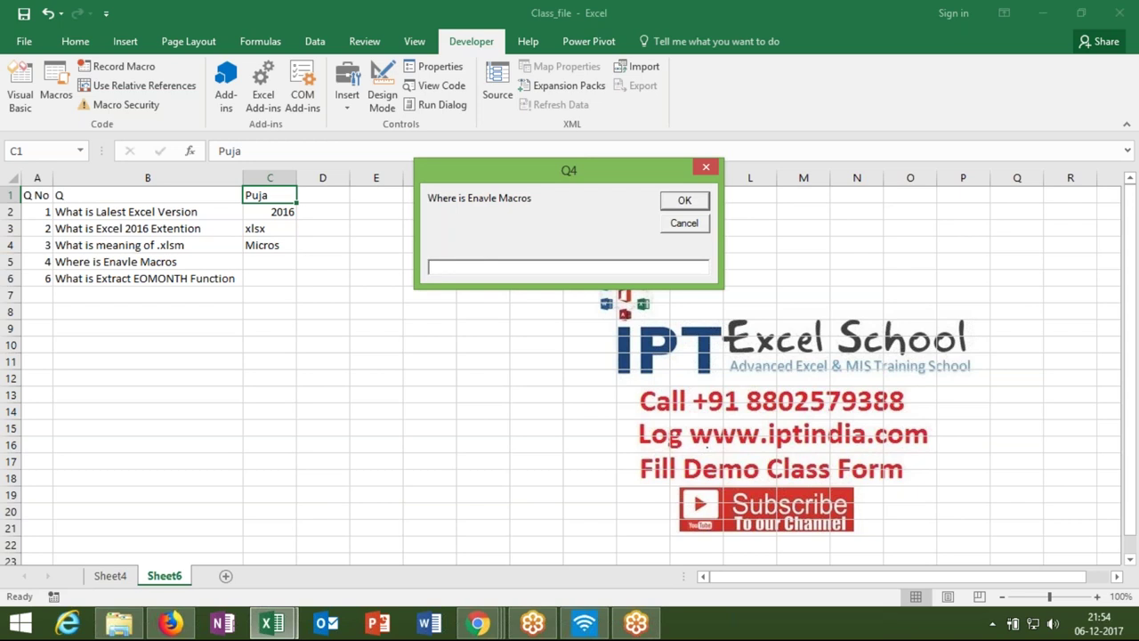
type("Macros ")
type("Security")
left_click(685, 200)
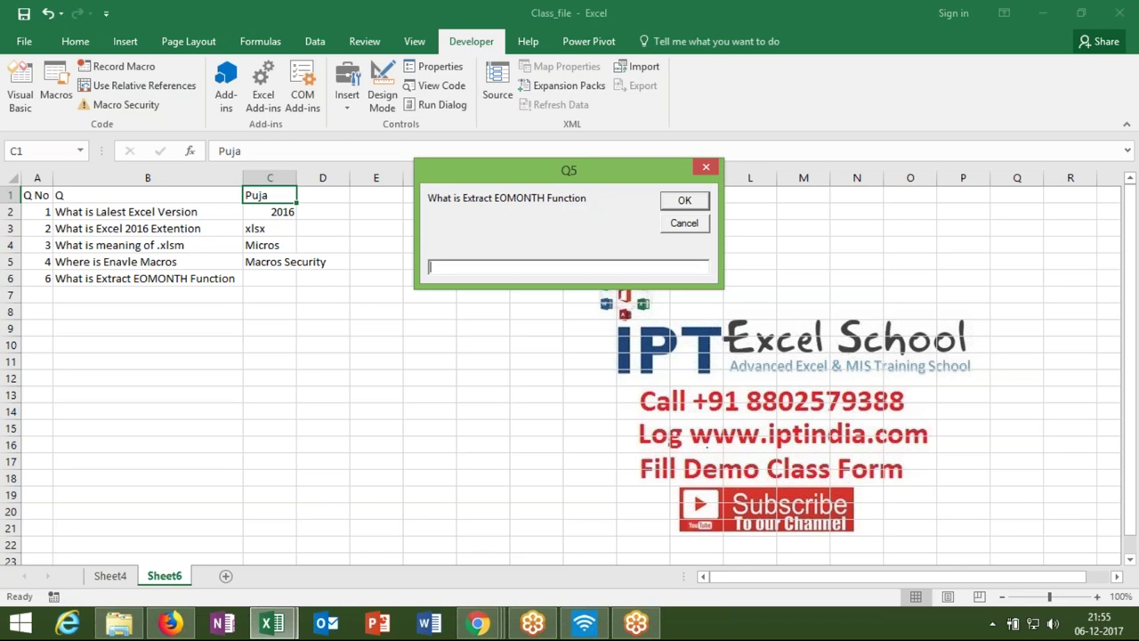
type("Last Date of Month")
left_click(700, 205)
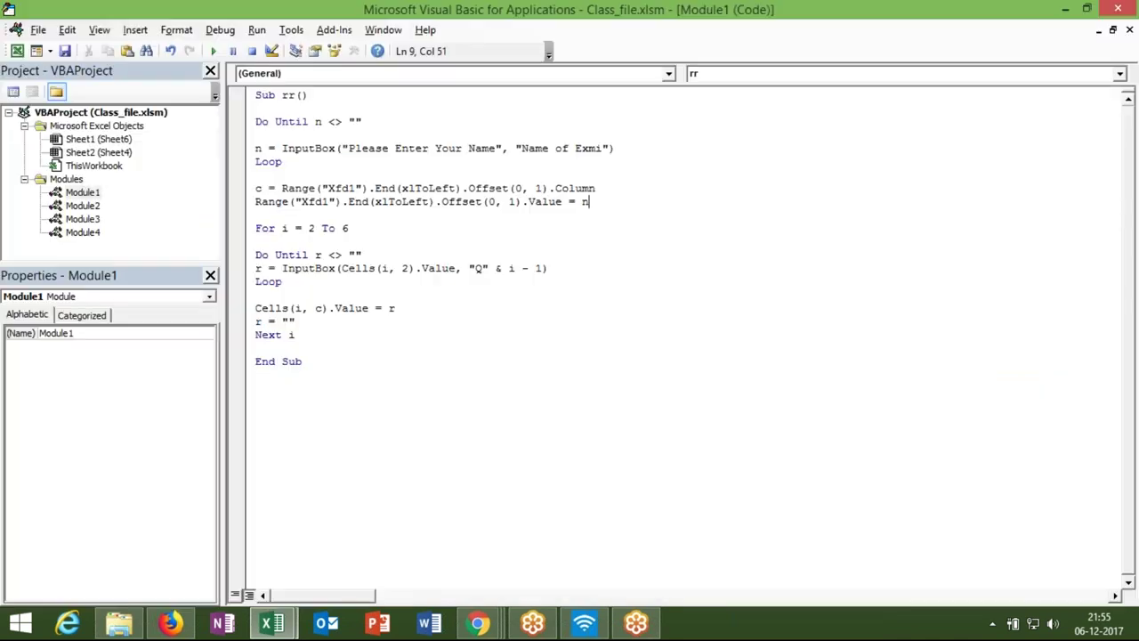
key("alt+F11")
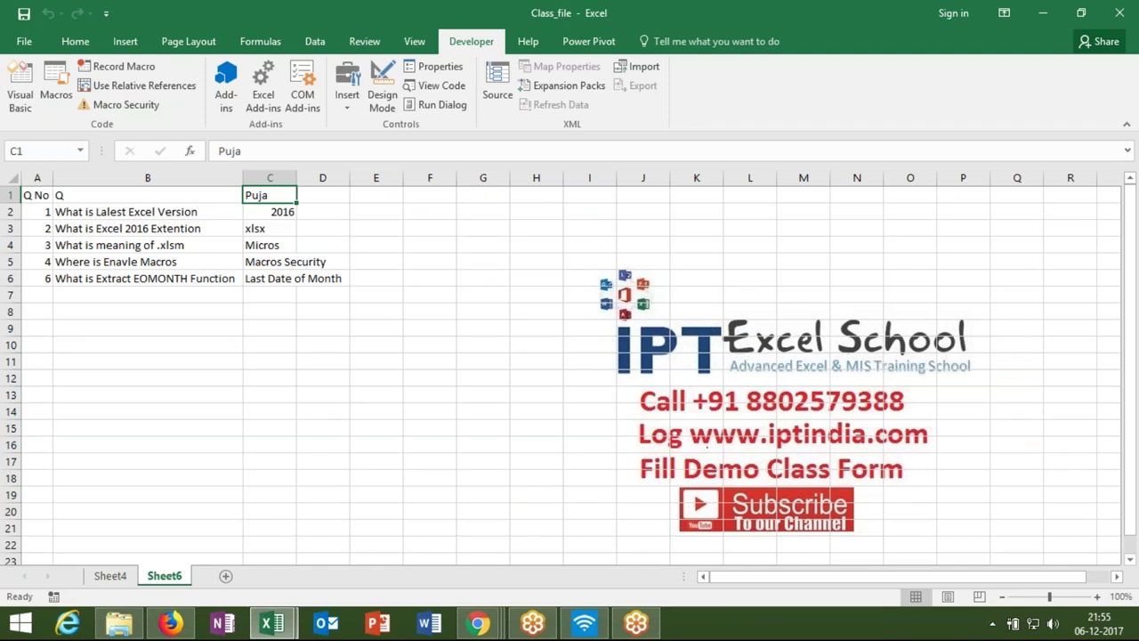
left_click(330, 197)
left_click_drag(329, 212, 330, 276)
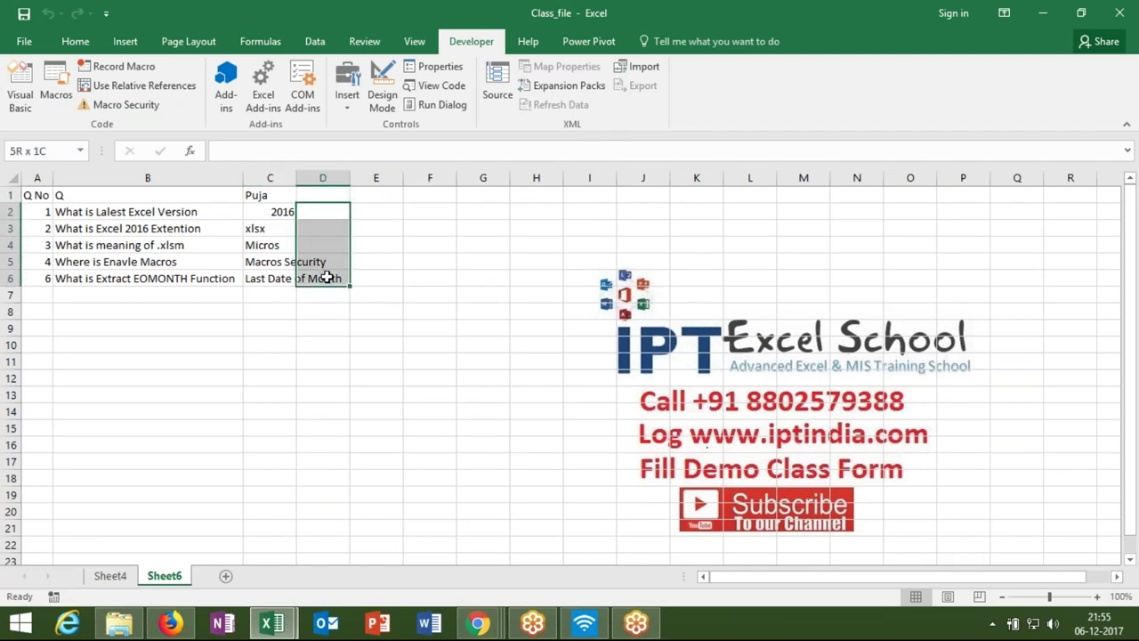
left_click(377, 197)
left_click_drag(376, 212, 377, 277)
left_click(426, 214)
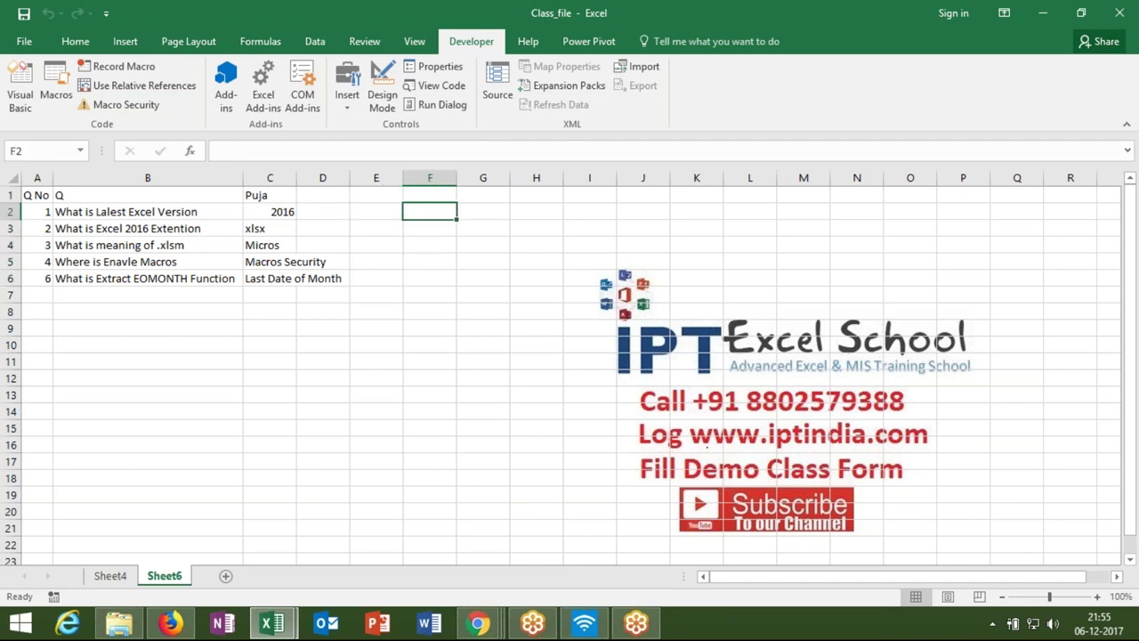
left_click_drag(424, 218, 425, 275)
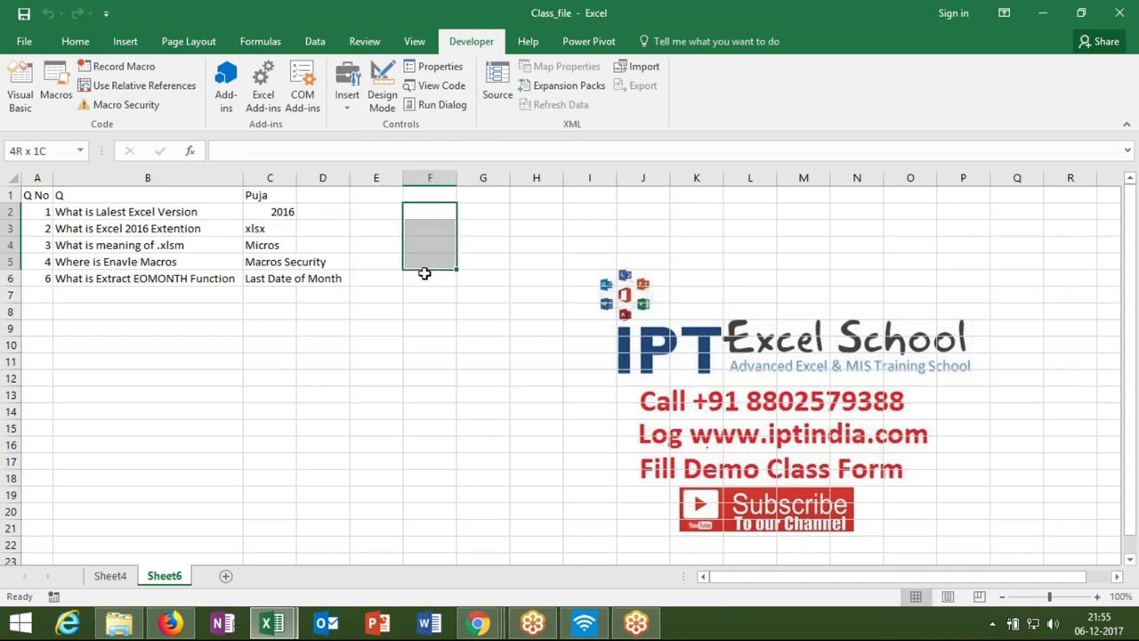
key("alt+F11")
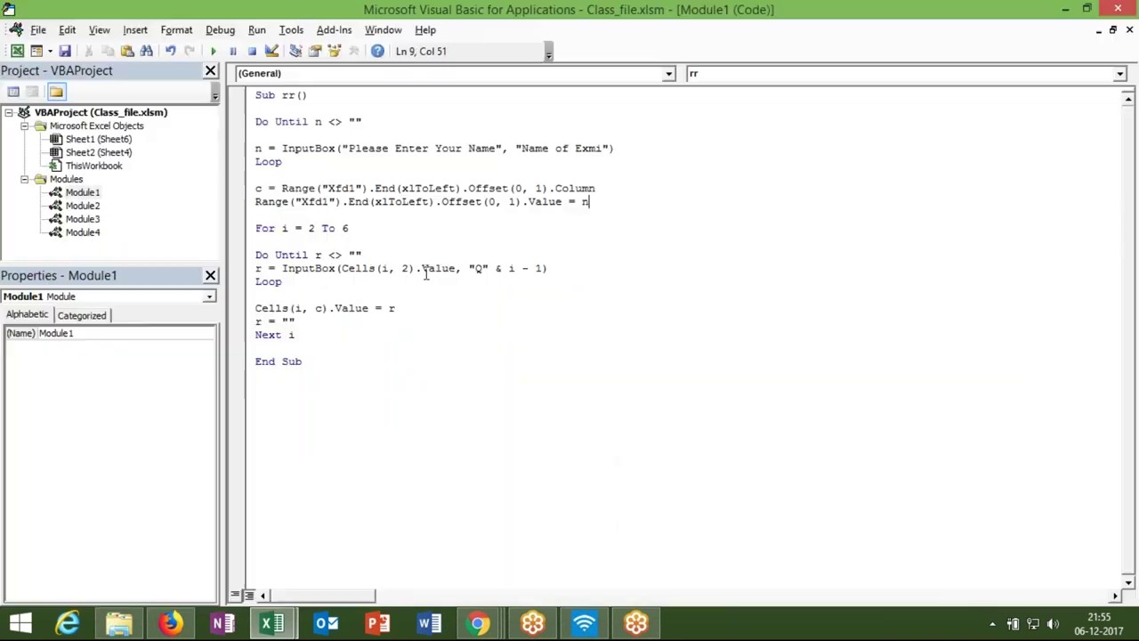
left_click(376, 212)
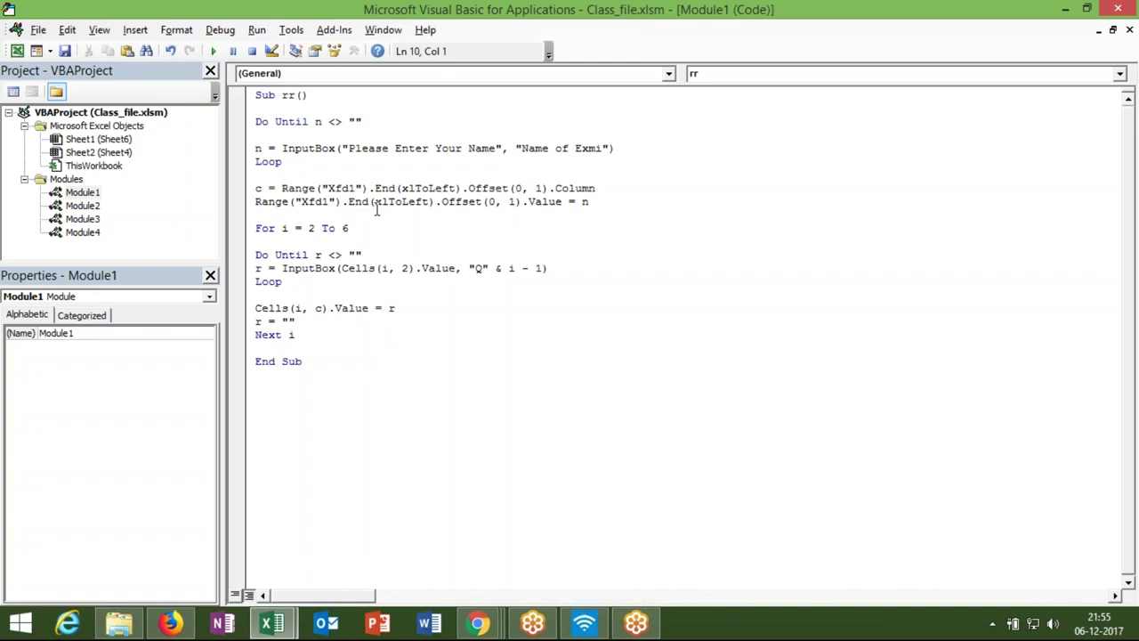
left_click(285, 391)
key("alt+F11")
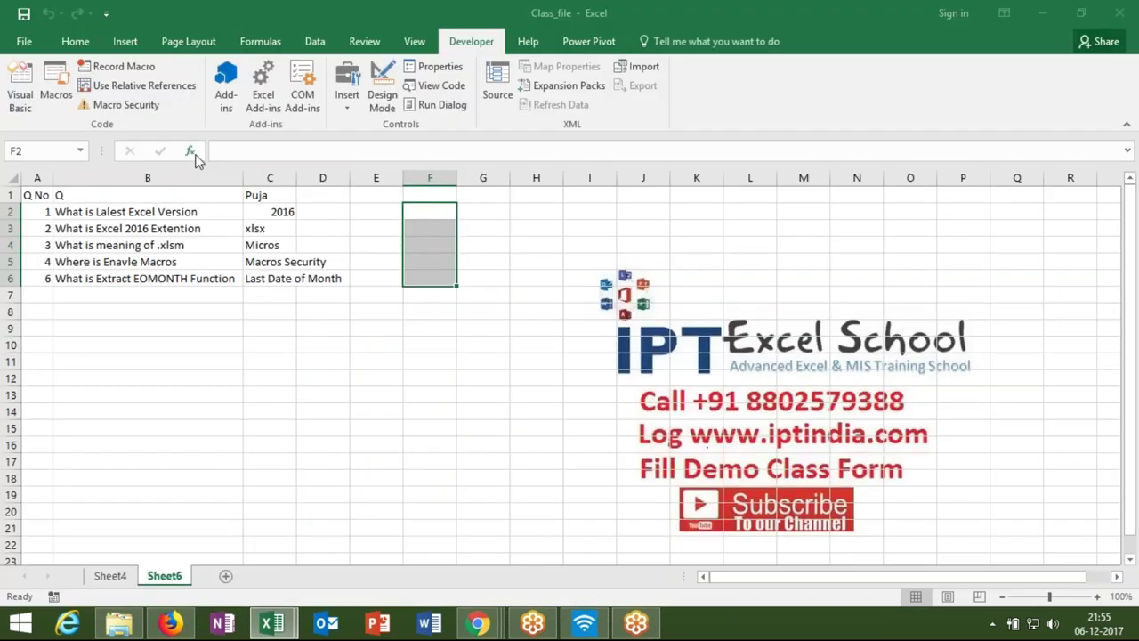
left_click(215, 298)
left_click(191, 151)
left_click(451, 360)
double_click(452, 360)
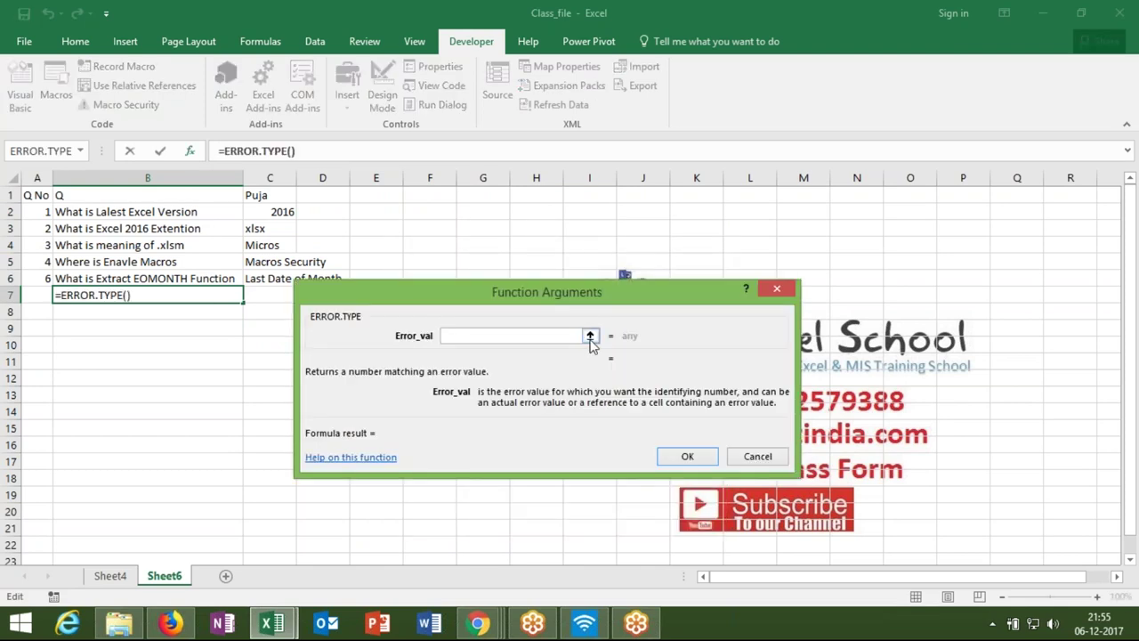
left_click(588, 335)
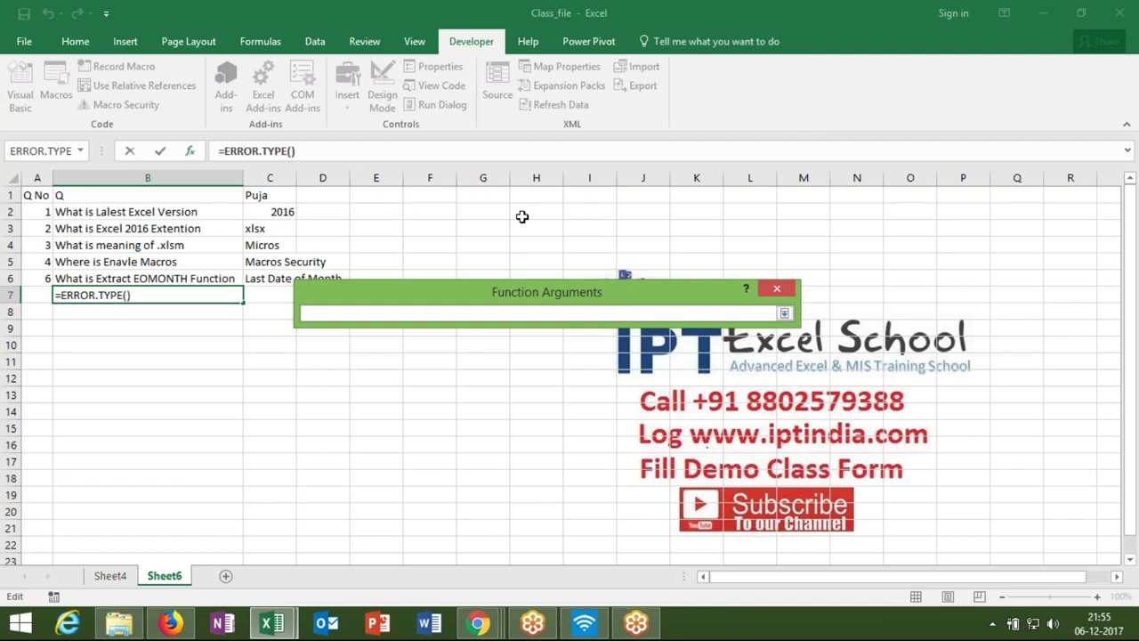
left_click_drag(522, 216, 594, 229)
left_click(783, 314)
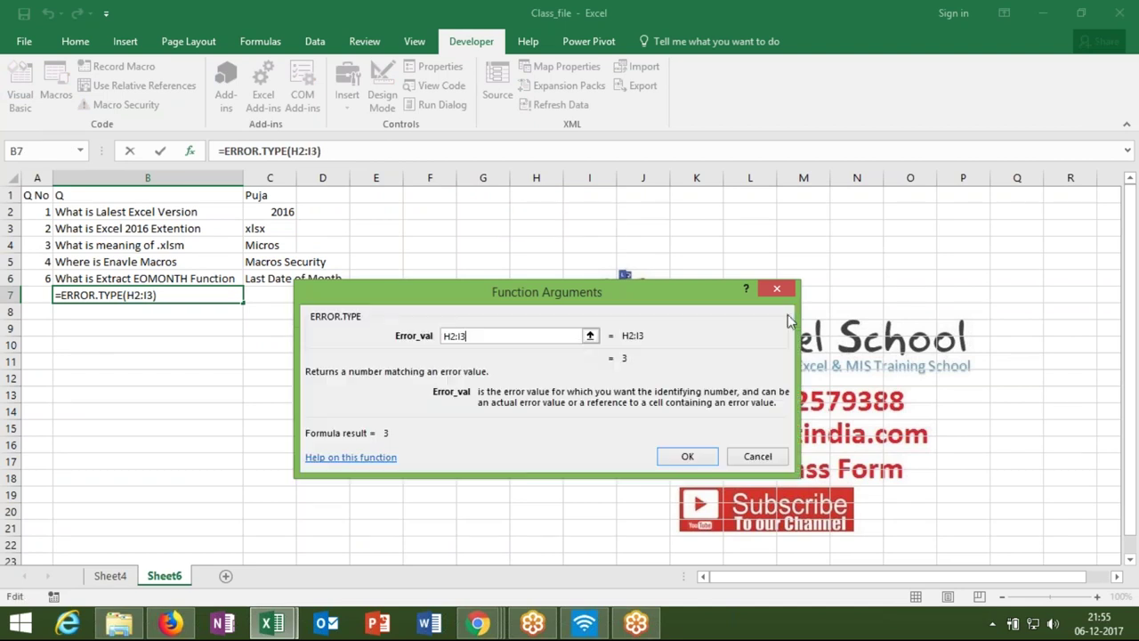
key("Escape")
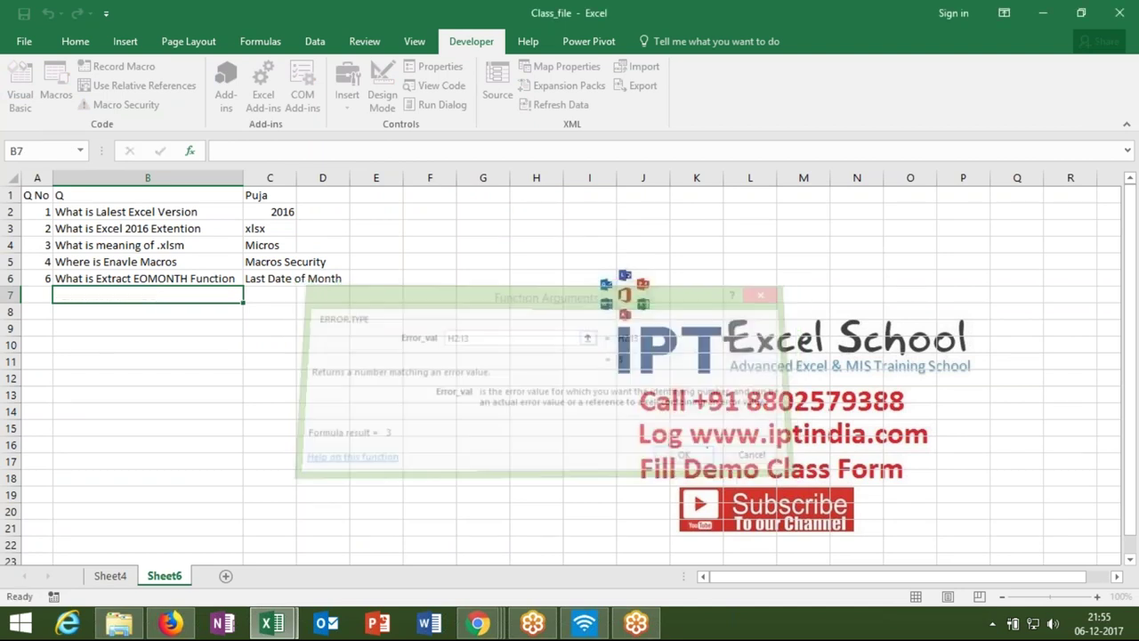
left_click_drag(472, 215, 555, 392)
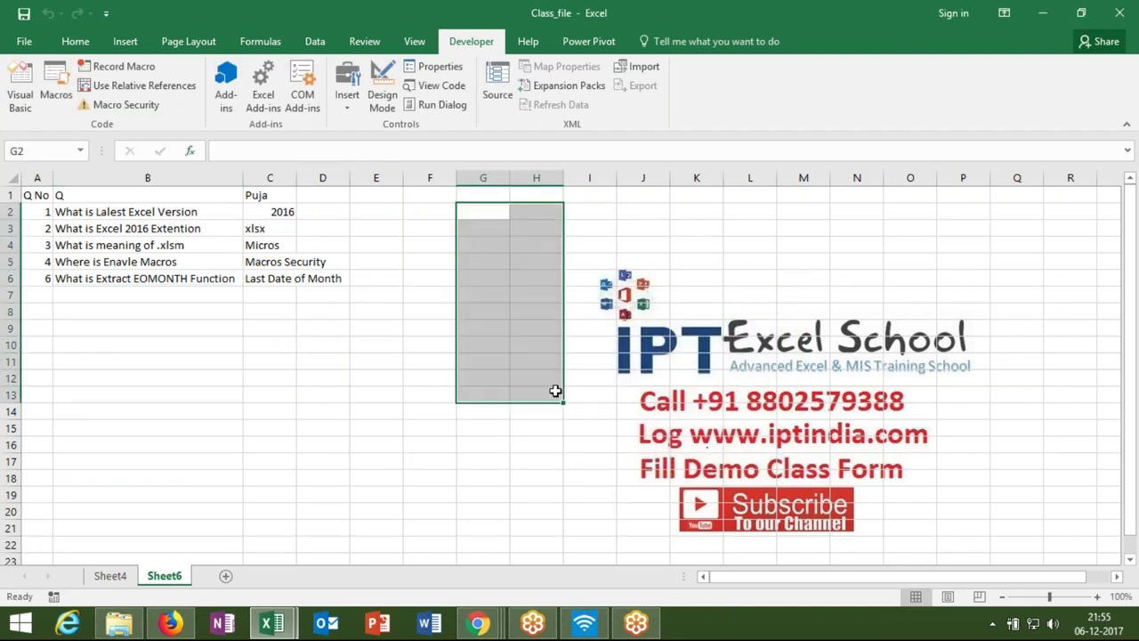
Step: Start a new Sub rr_1() macro below the first one, fixing the 'syb' typo
key("alt+F11")
type("syb rr")
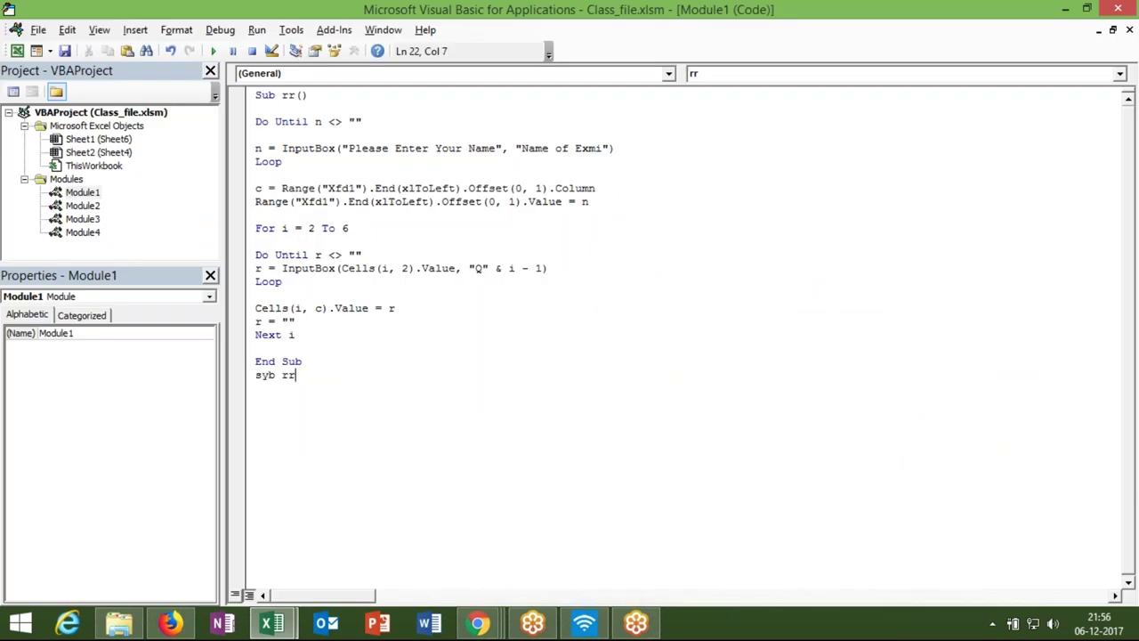
type("_1")
type("()")
key("Return")
key("Return")
key("Return")
key("Return")
key("Return")
key("Return")
left_click(269, 374)
key("BackSpace")
type("u")
key("Down")
key("Return")
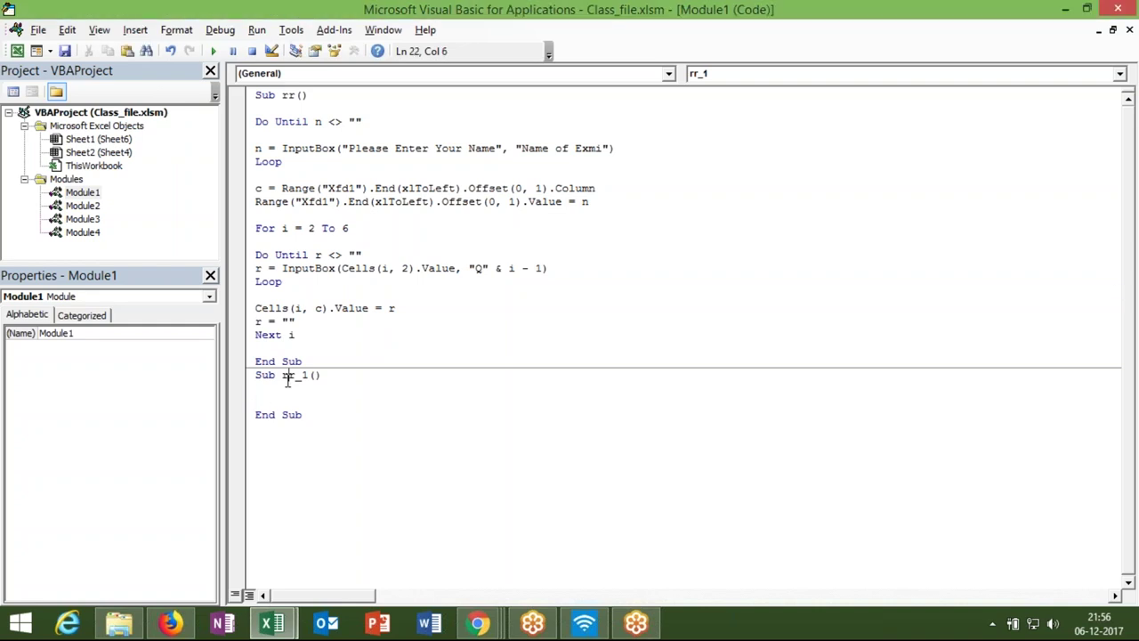
key("Return")
key("Return")
Step: Declare Dim r As Range inside rr_1 and begin the Set r = Application line
type("d=applic")
key("BackSpace")
key("BackSpace")
key("BackSpace")
key("BackSpace")
key("BackSpace")
key("BackSpace")
key("BackSpace")
key("BackSpace")
left_click(257, 388)
left_click(256, 401)
type("se")
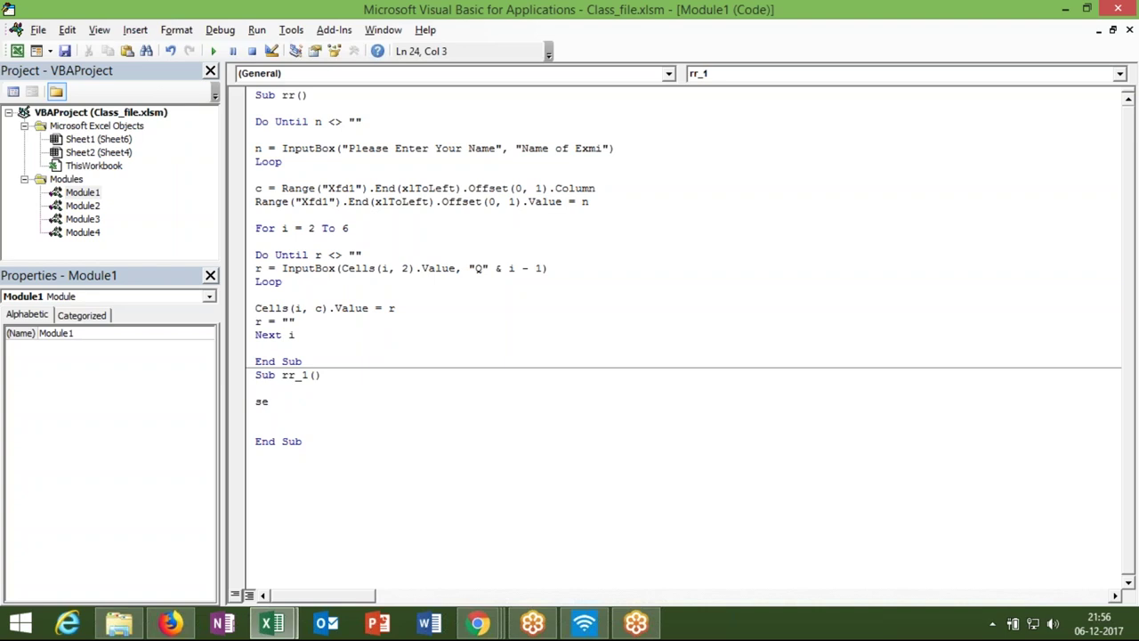
key("BackSpace")
key("BackSpace")
type("dim r as ra")
key("Tab")
key("Return")
key("Return")
type("set r = application")
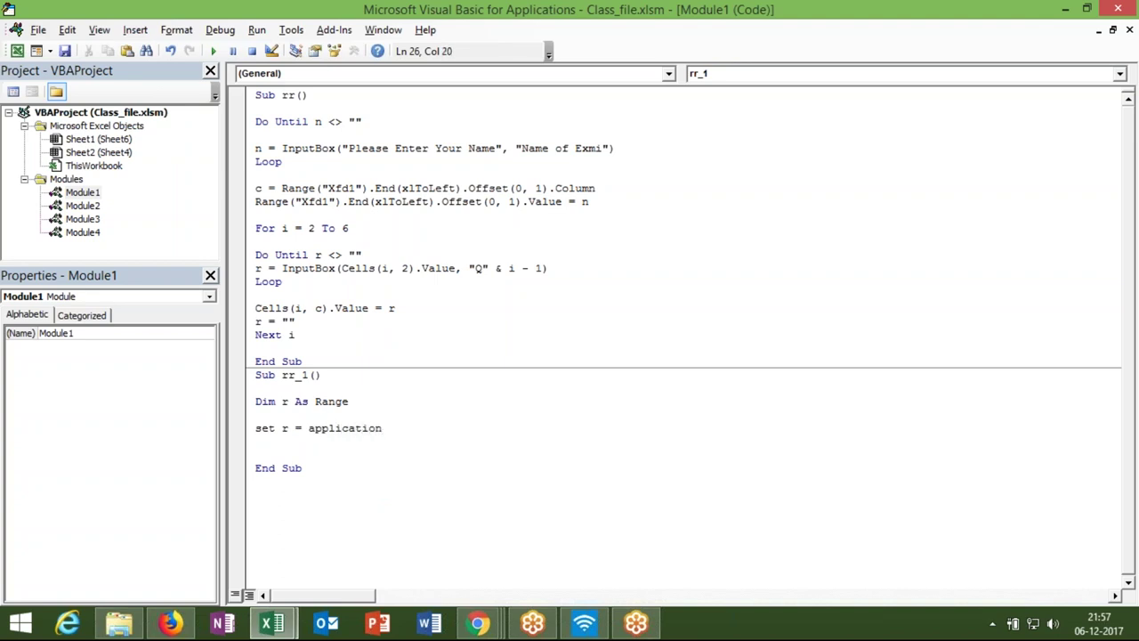
type(".in")
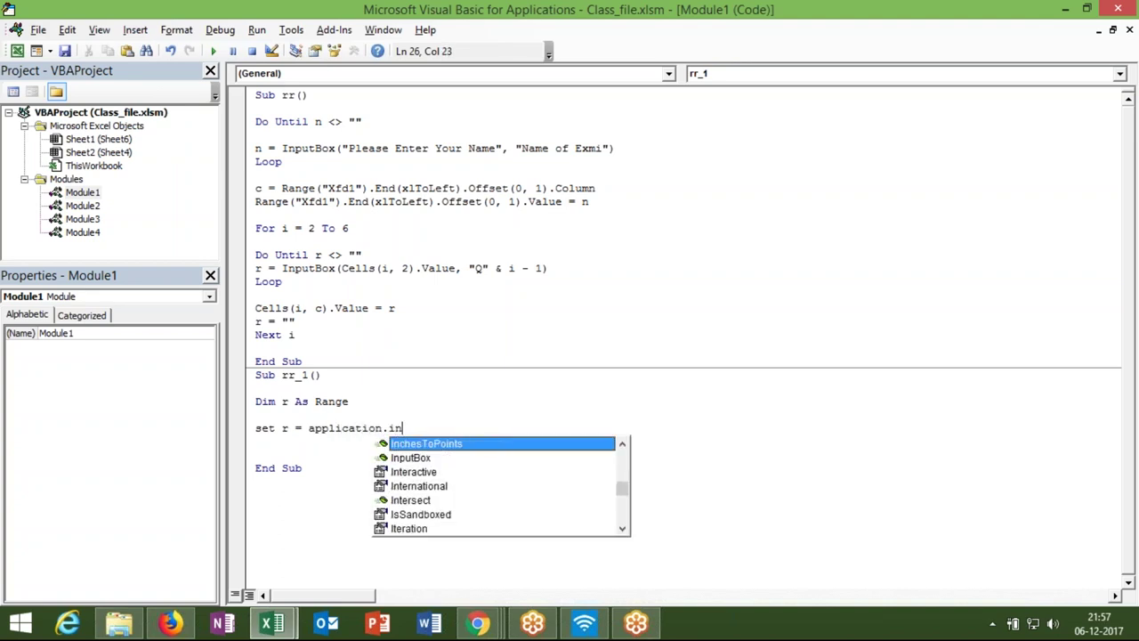
Step: Complete Set r = Application.InputBox("Select Data", "Range", , , , , , 8) in rr_1
key("Down")
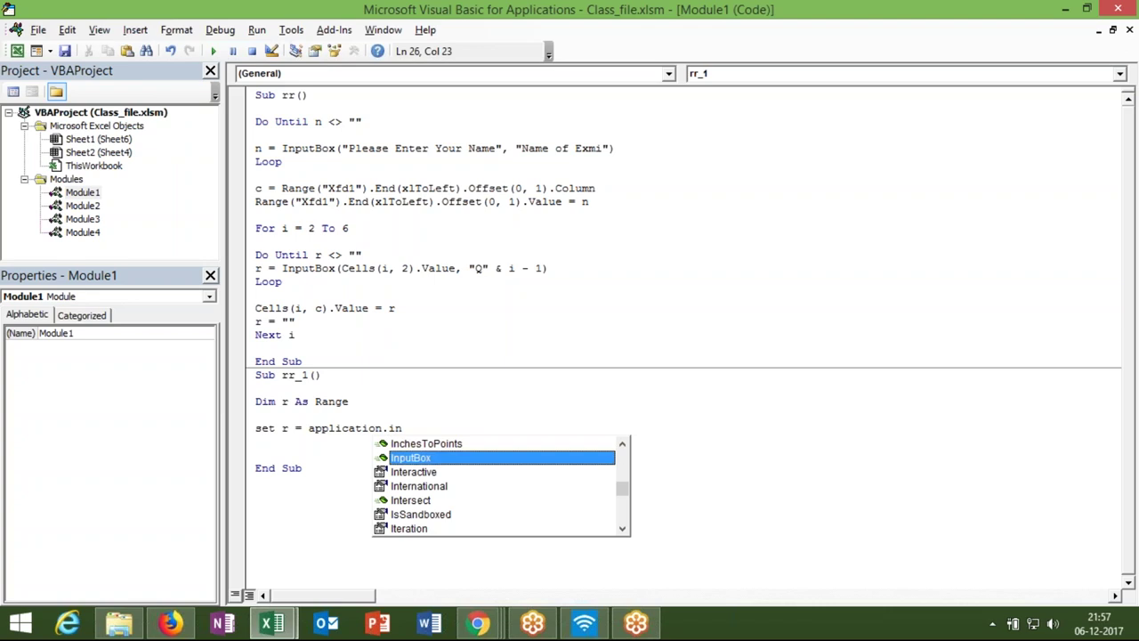
key("Tab")
type("(")
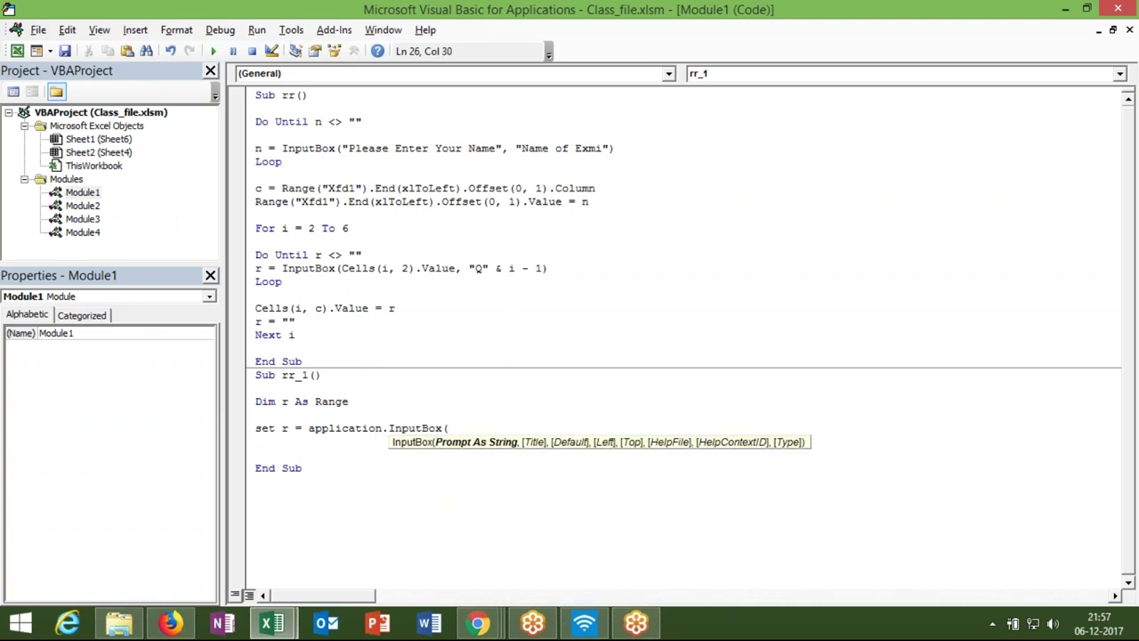
type("\"Select Data")
type("\",\"Range\",,,,,")
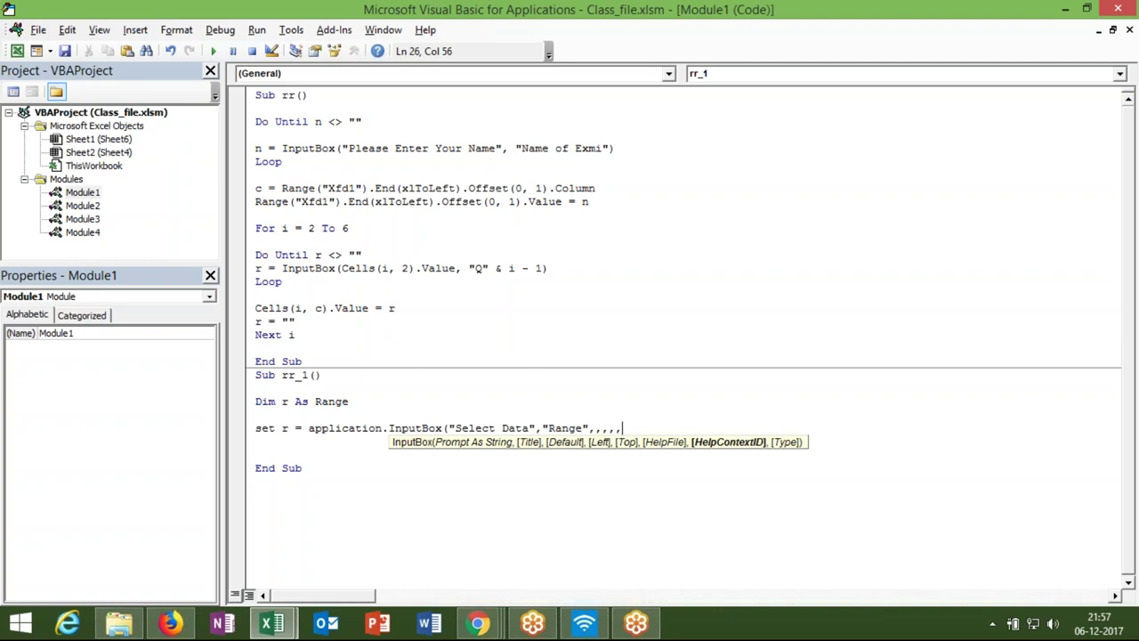
type(",")
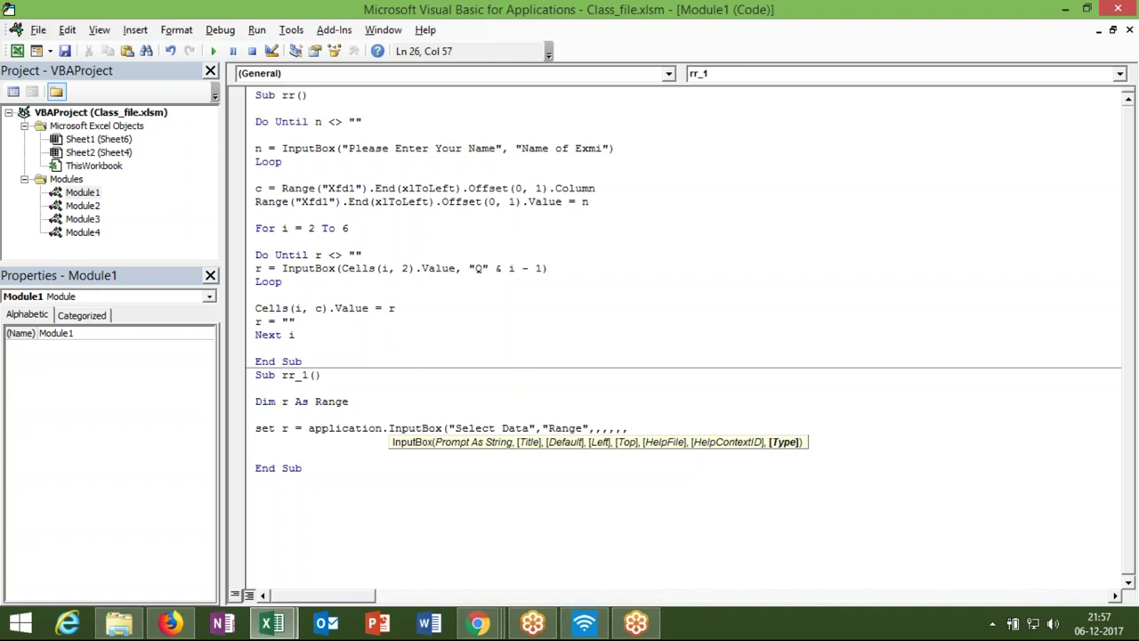
type("8")
type(")")
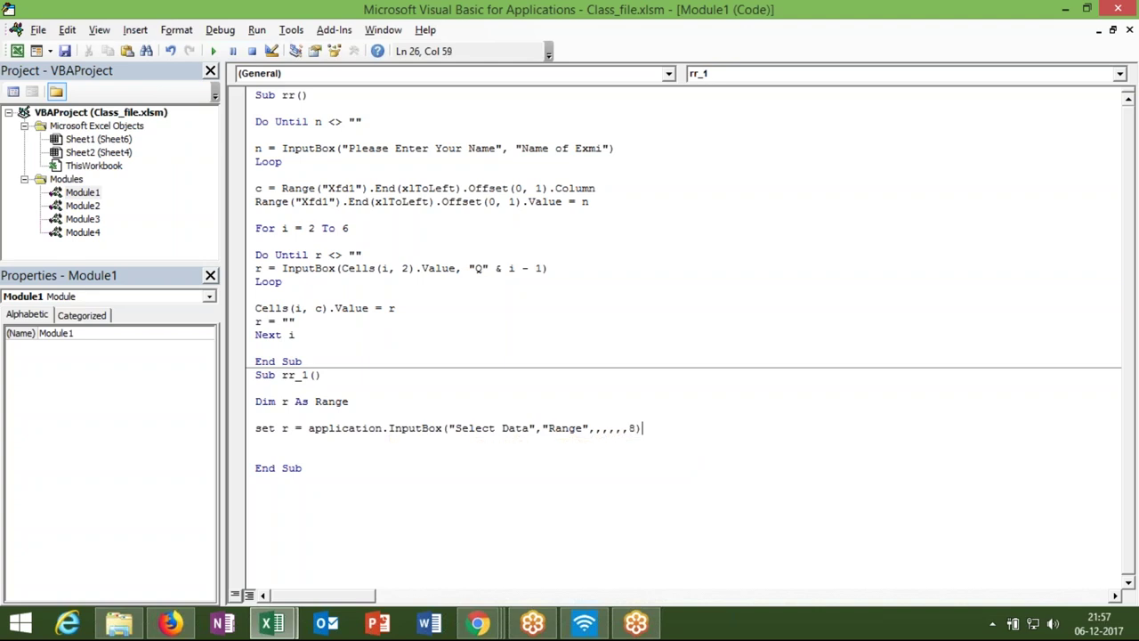
left_click(280, 444)
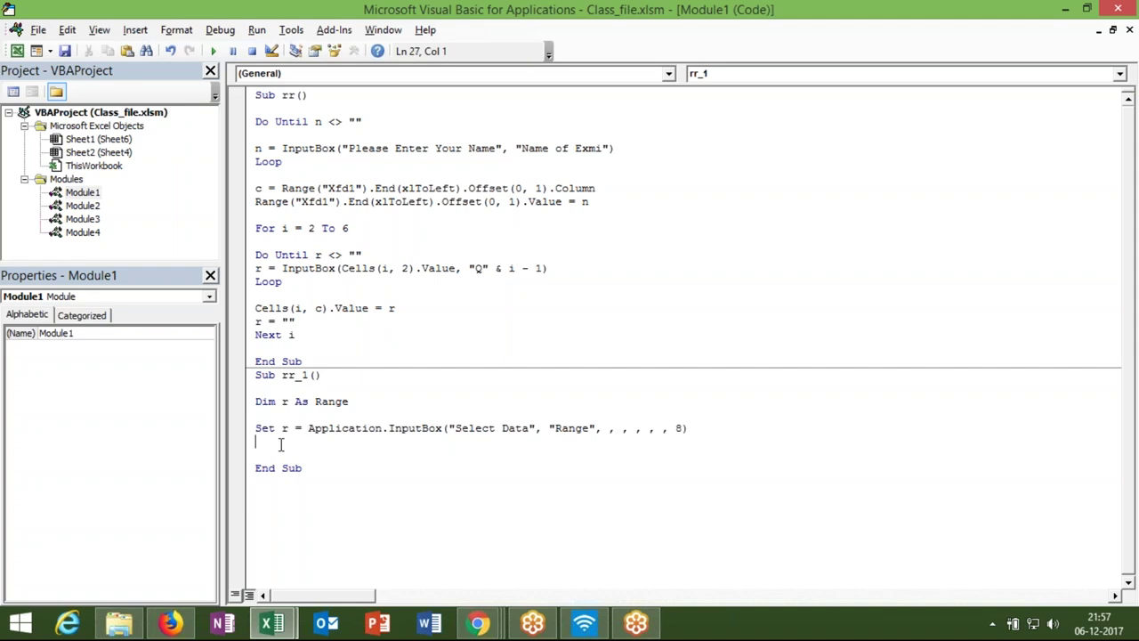
key("Return")
Step: Add Selection.Address as the InputBox default and open a new line below
left_click(594, 427)
type(",")
key("BackSpace")
key("Delete")
type(",selection")
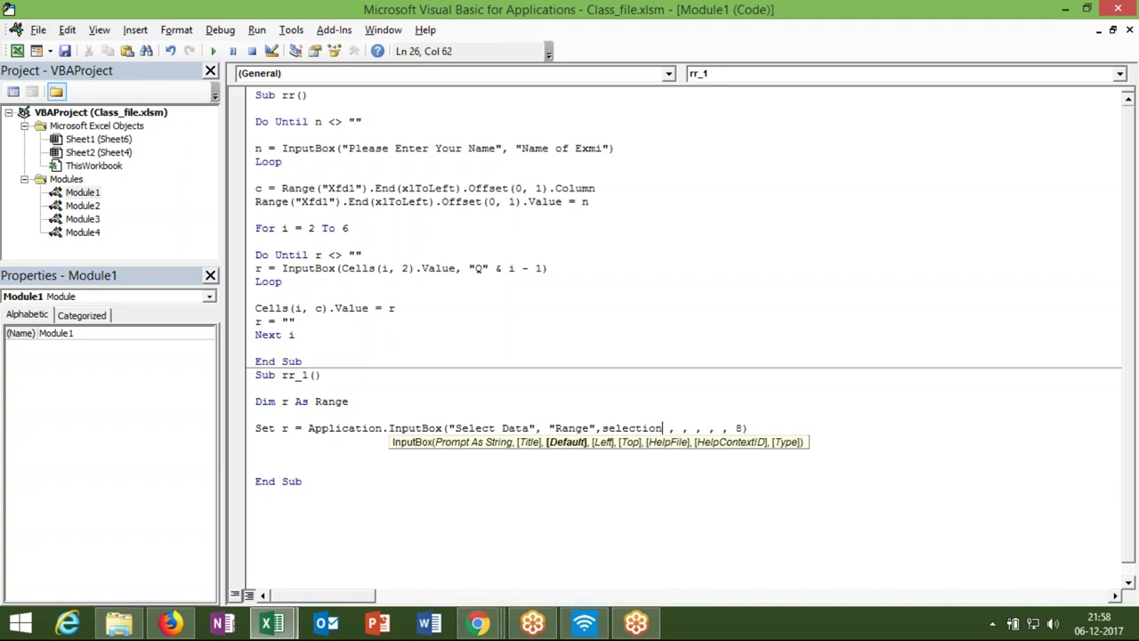
type(".address")
left_click(498, 541)
left_click(410, 447)
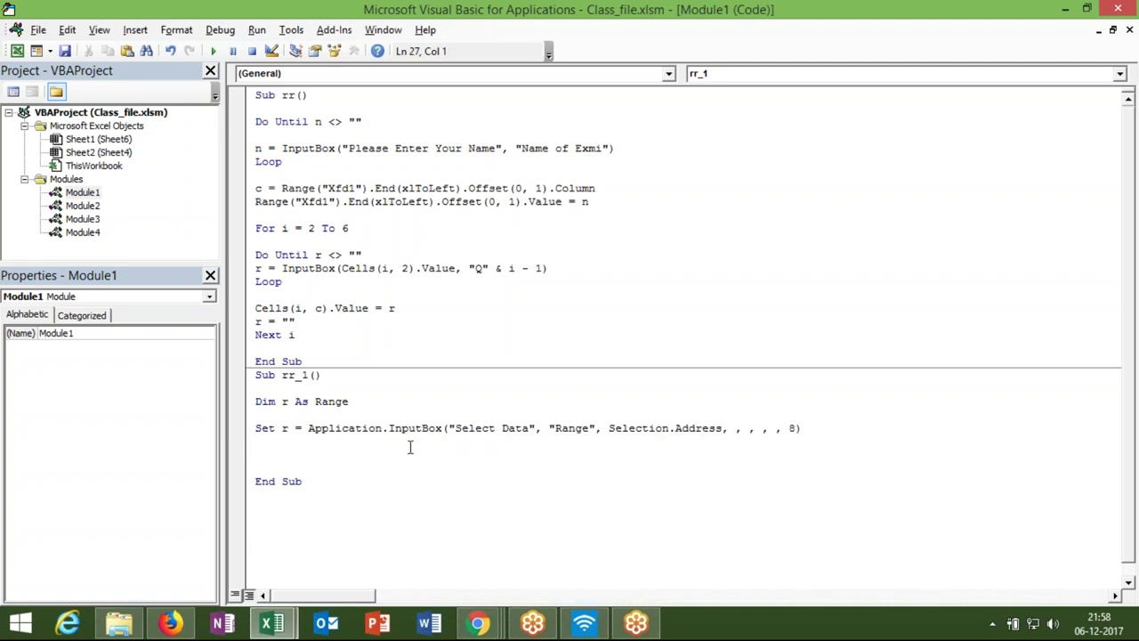
key("Return")
Step: Add MsgBox Application.WorksheetFunction.Sum(r) to rr_1, picking WorksheetFunction and Sum from IntelliSense
type("msg")
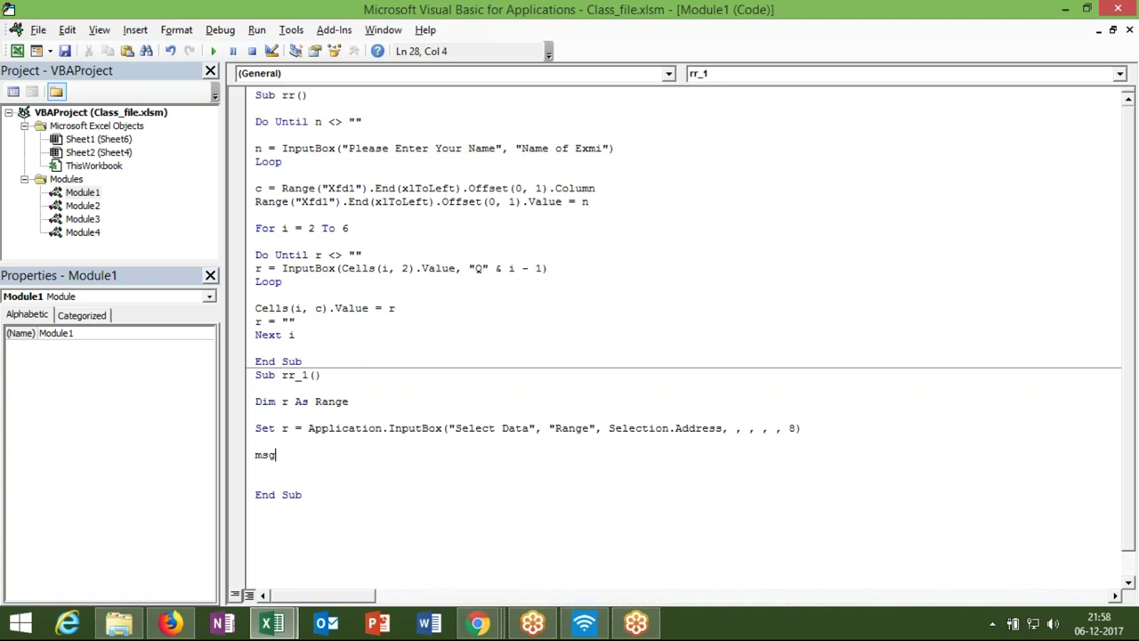
type("box ")
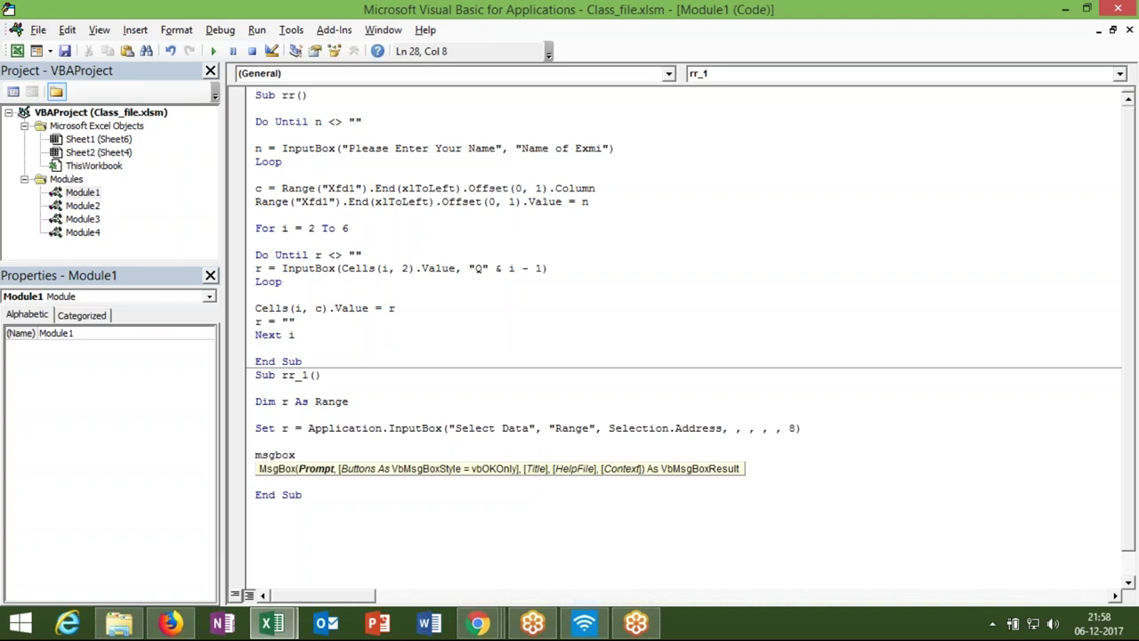
type("application.wor")
key("Down")
key("Tab")
type(".sum")
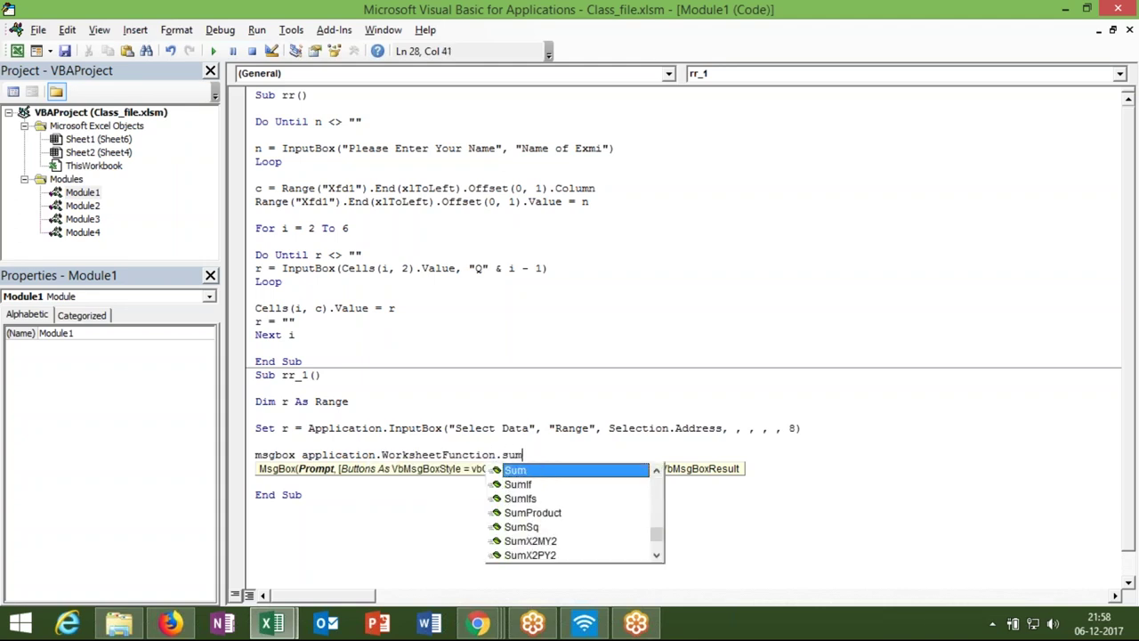
key("Tab")
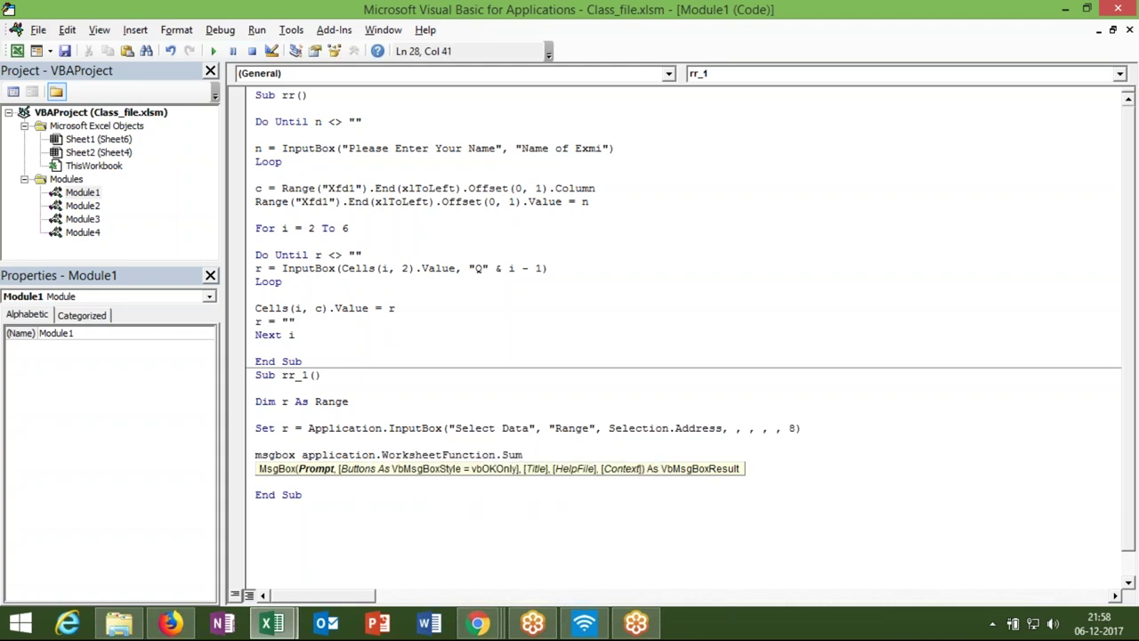
type("(")
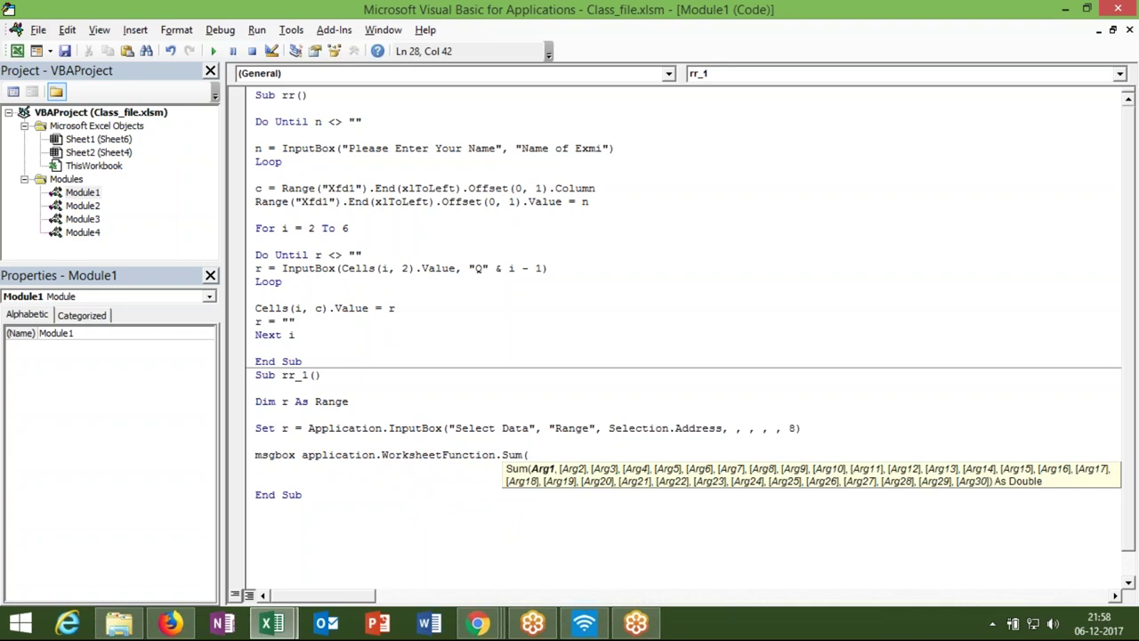
type("r)")
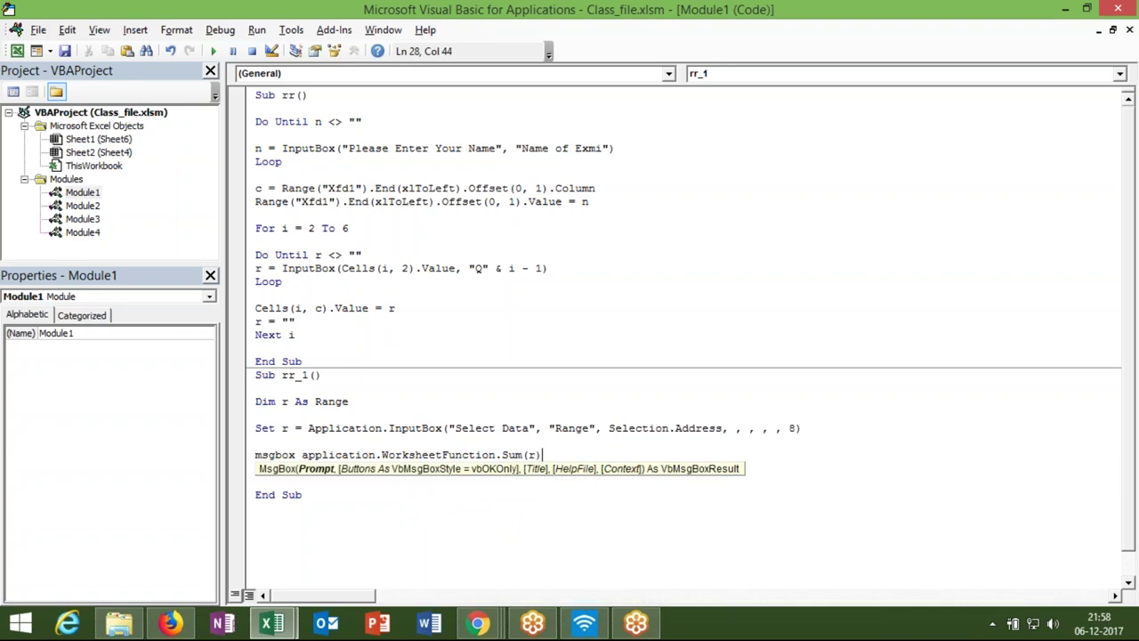
left_click(409, 493)
left_click(347, 415)
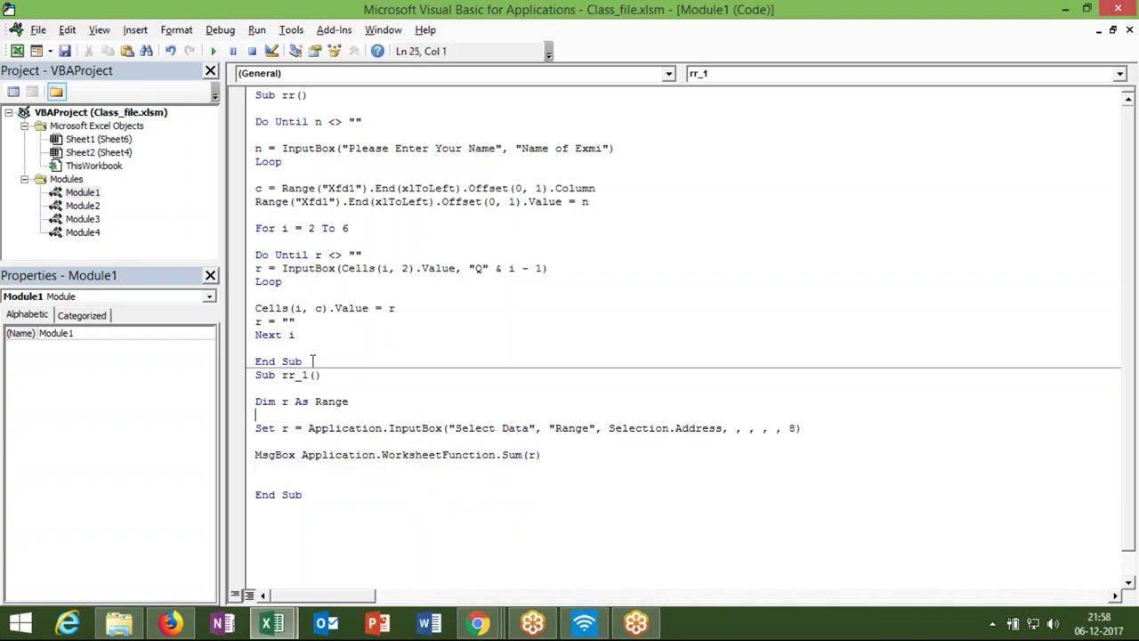
Step: Test-run rr_1 on the suggested G2:H13 range and dismiss the 0 result
left_click(213, 51)
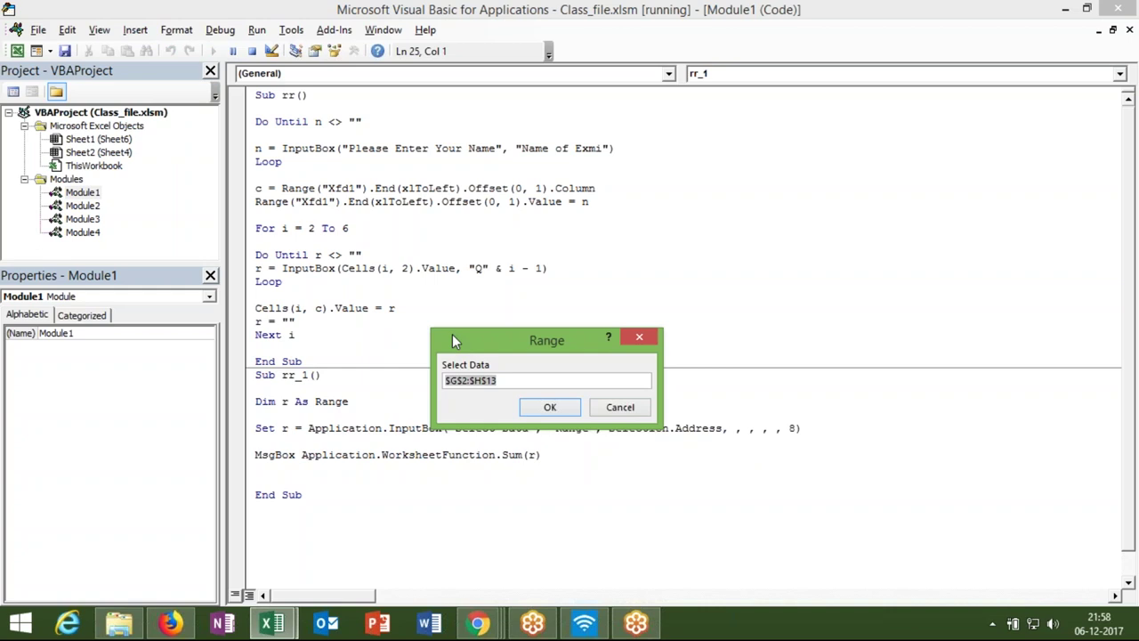
left_click(563, 408)
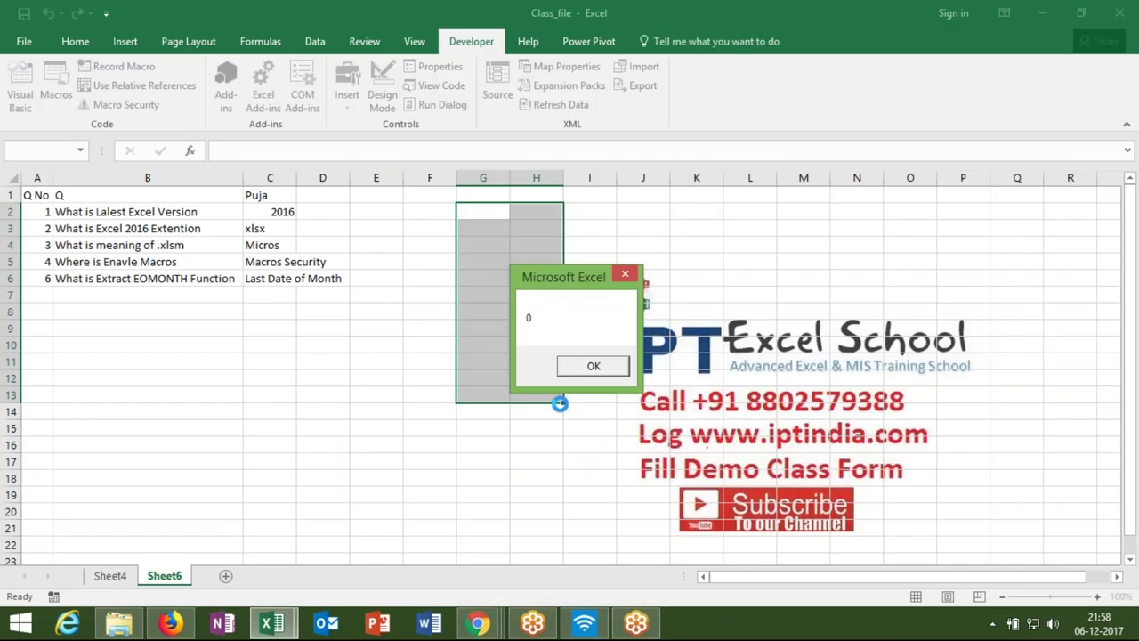
left_click_drag(564, 279, 489, 308)
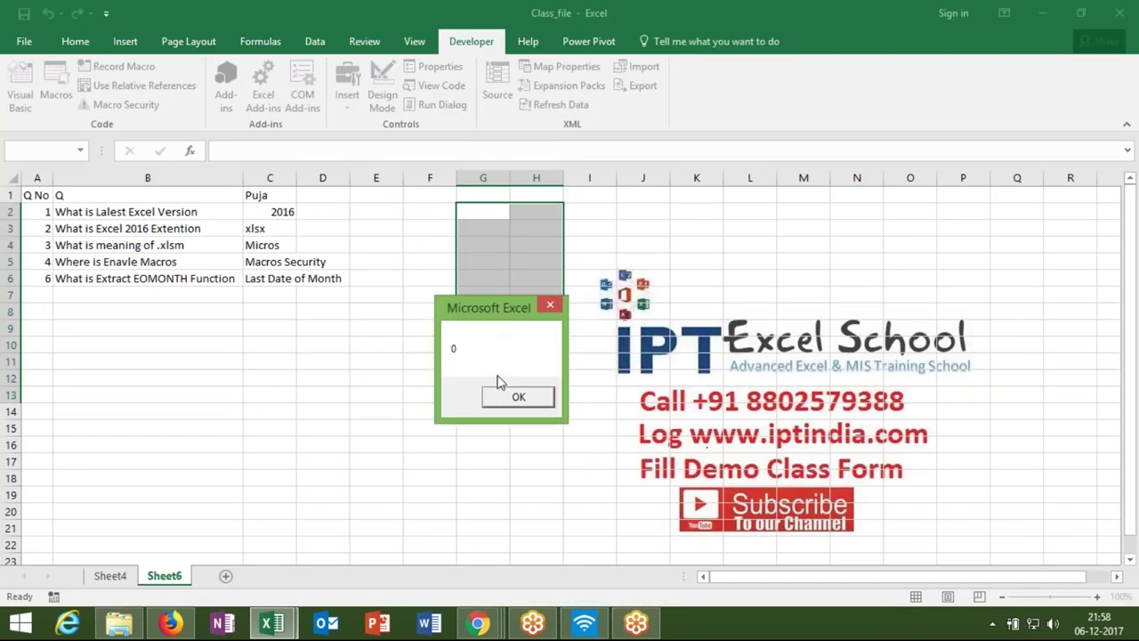
left_click(514, 397)
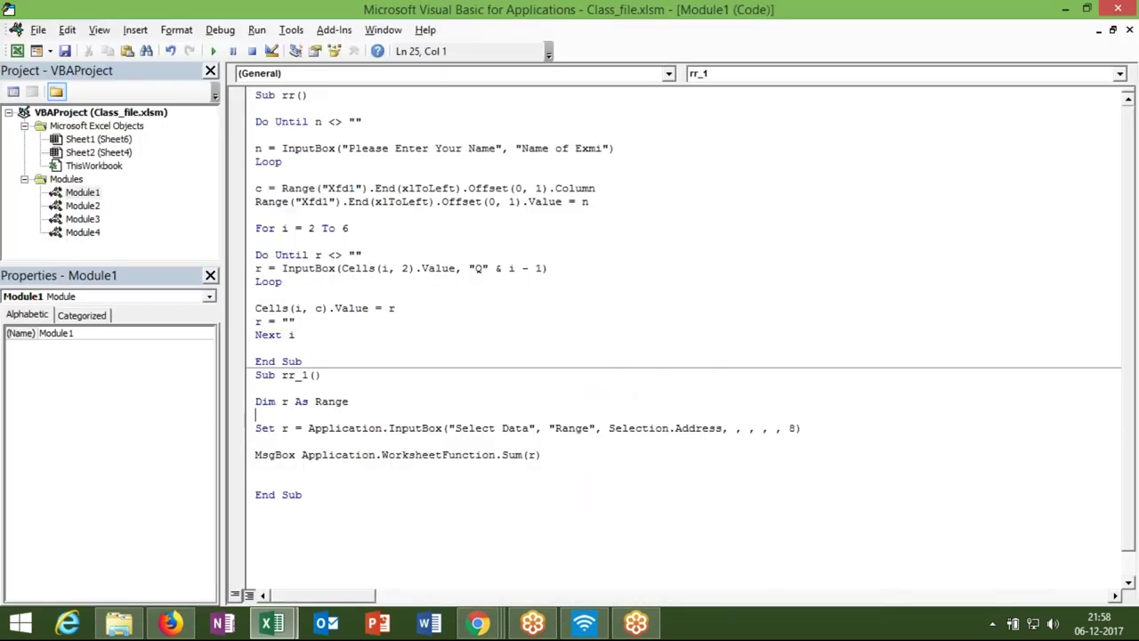
Step: Enter 85 in E9 and 25052 in F9 on the worksheet
key("alt+F11")
left_click(377, 327)
type("8")
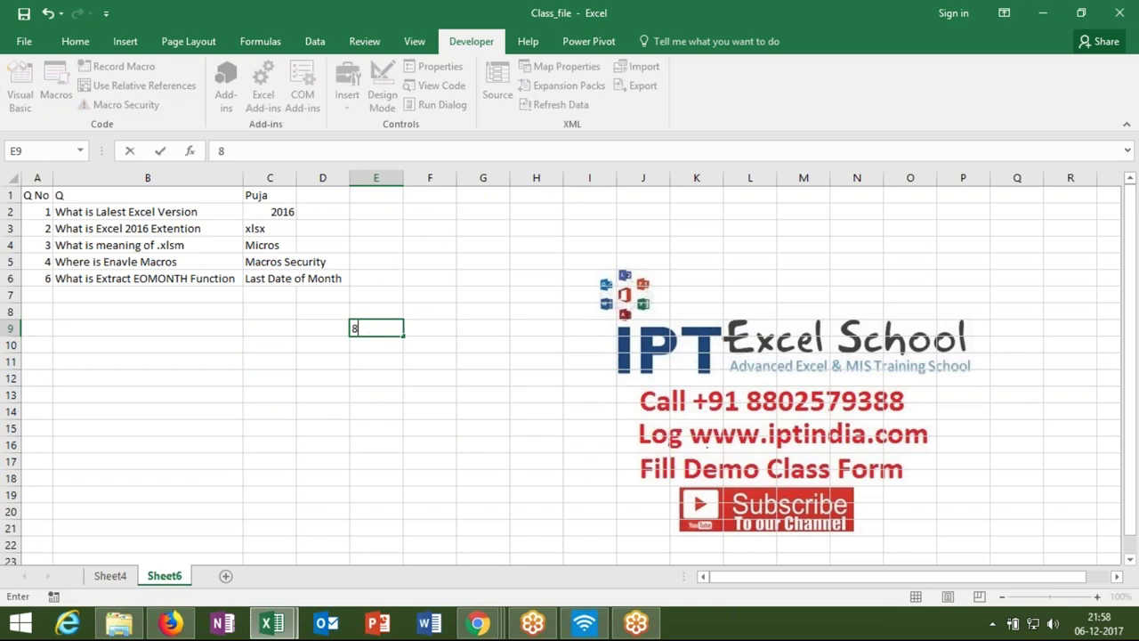
type("5")
key("Tab")
type("25052")
left_click(375, 427)
left_click_drag(394, 327, 425, 330)
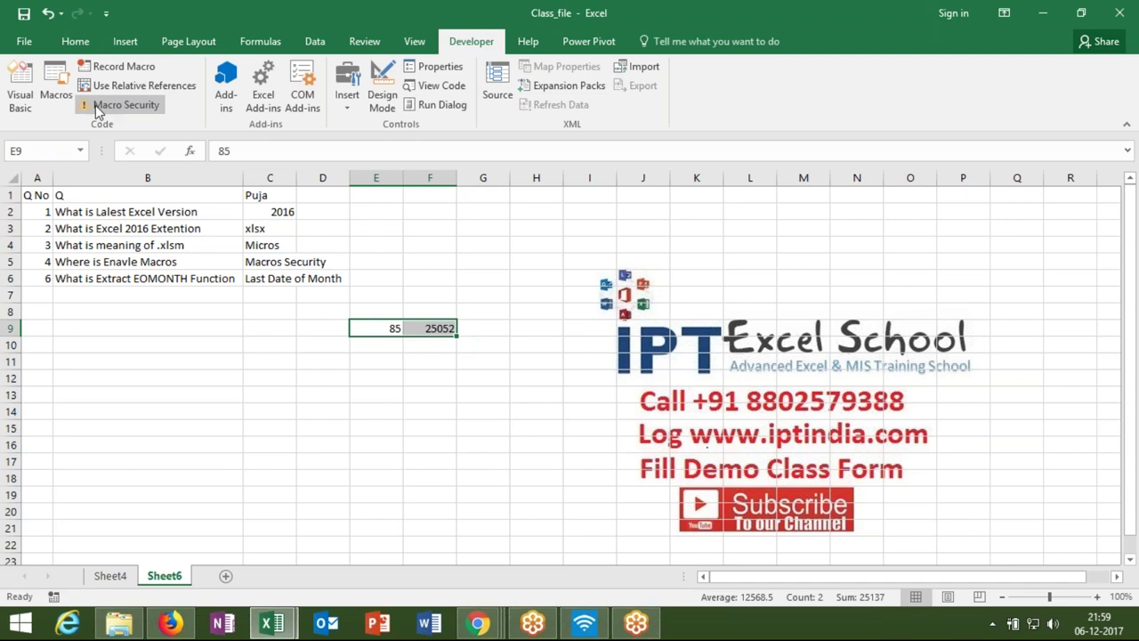
Step: Run rr_1 from the Macros list on E7:E9 and get the total 85
left_click(64, 105)
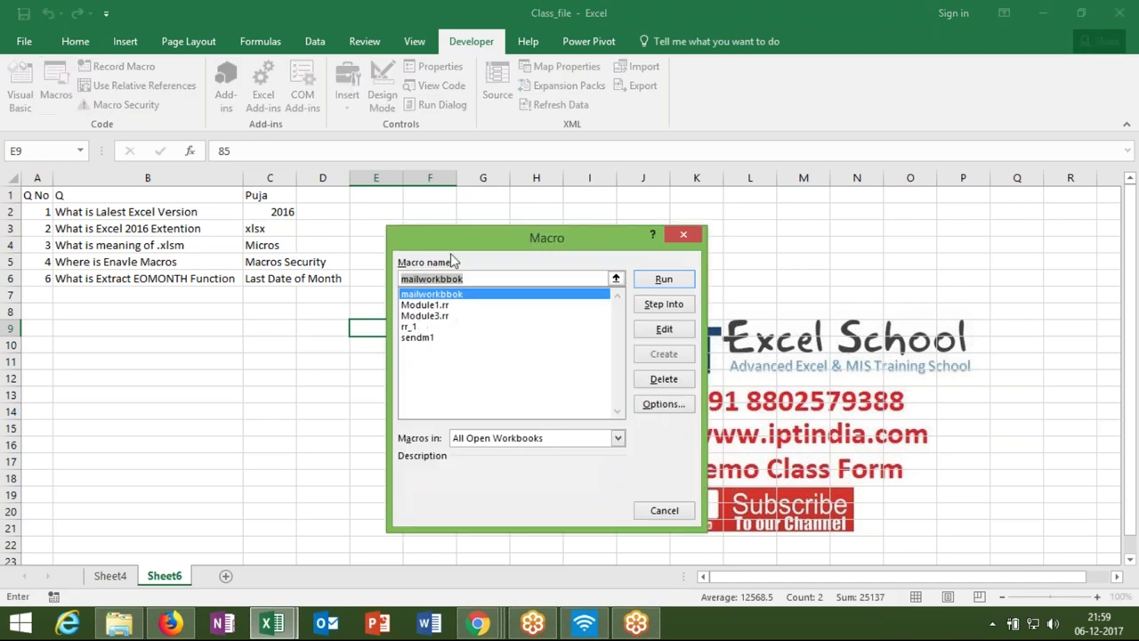
left_click(416, 328)
left_click(662, 284)
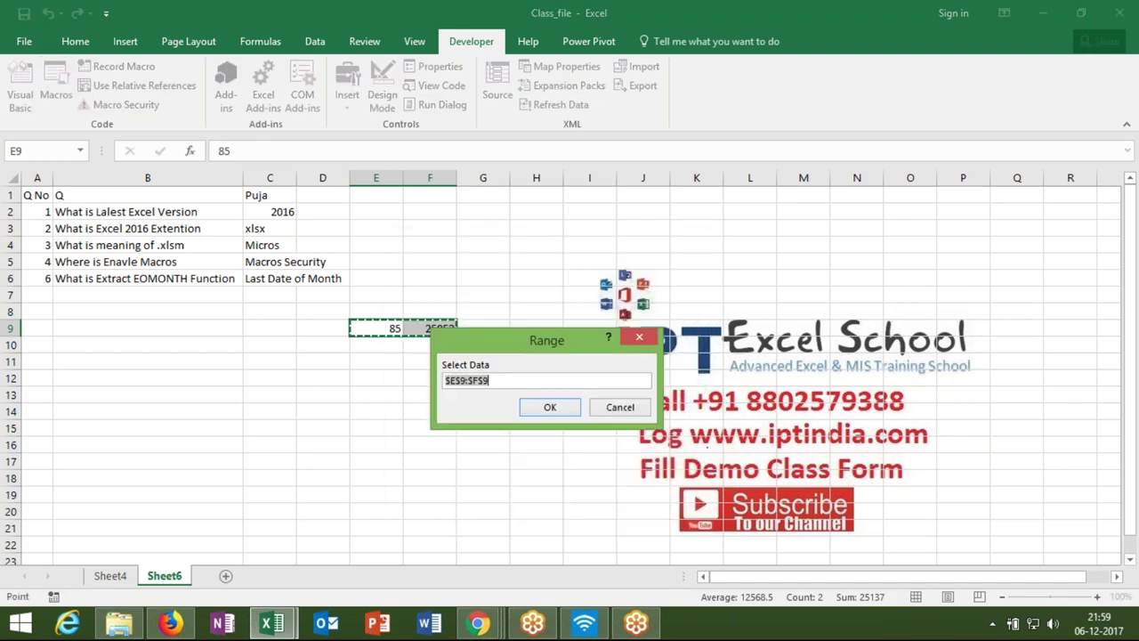
left_click(389, 296)
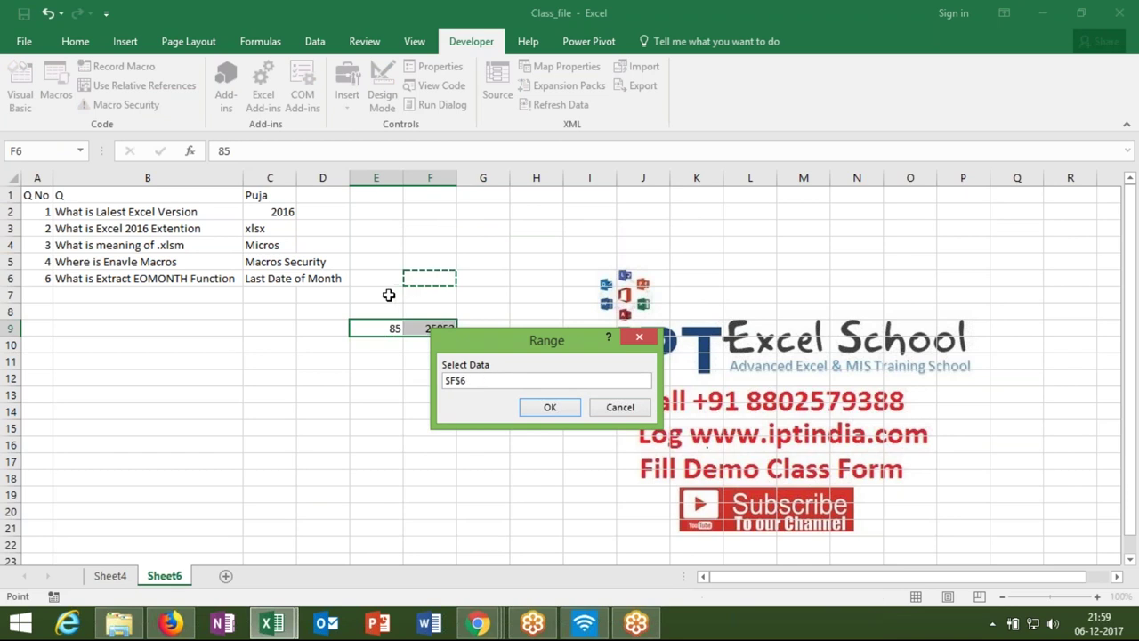
left_click_drag(388, 295, 385, 331)
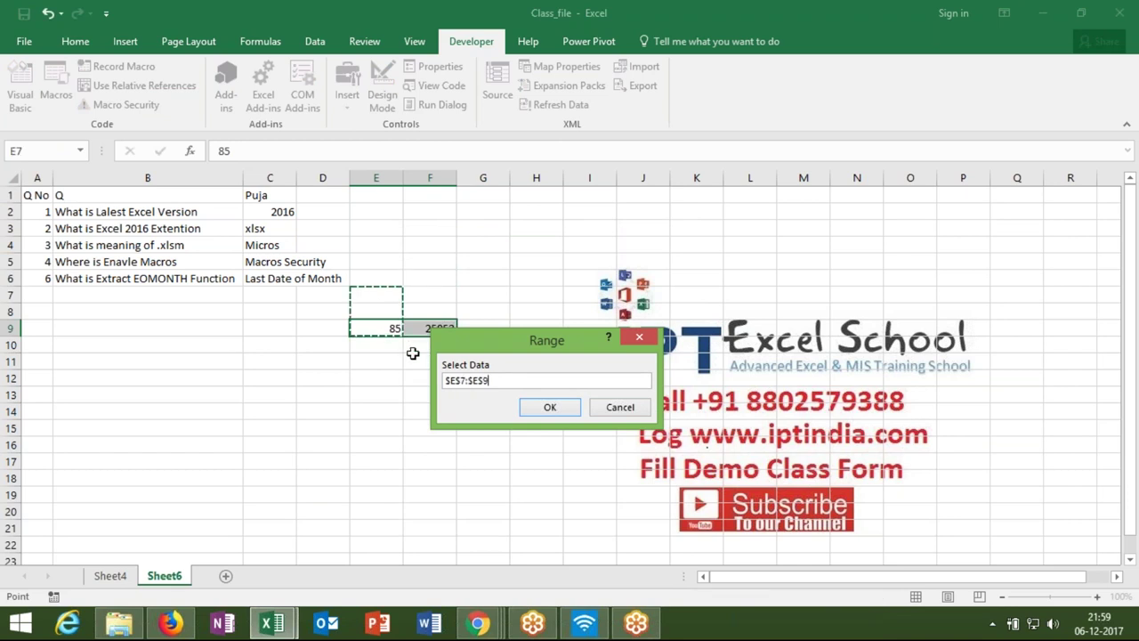
left_click(551, 408)
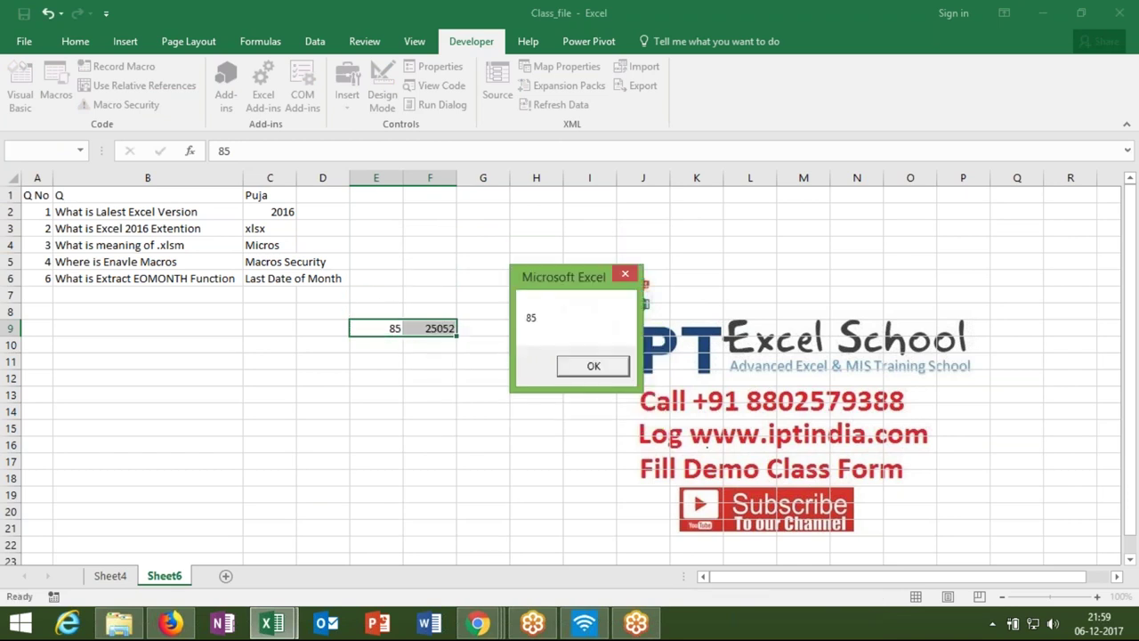
left_click(574, 368)
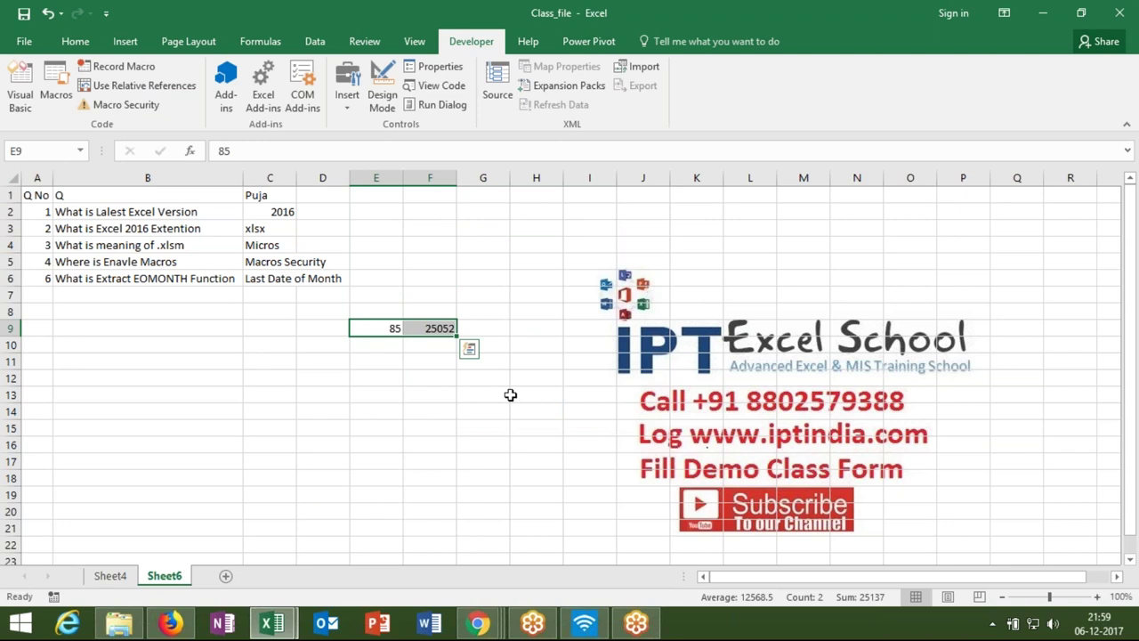
left_click(460, 389)
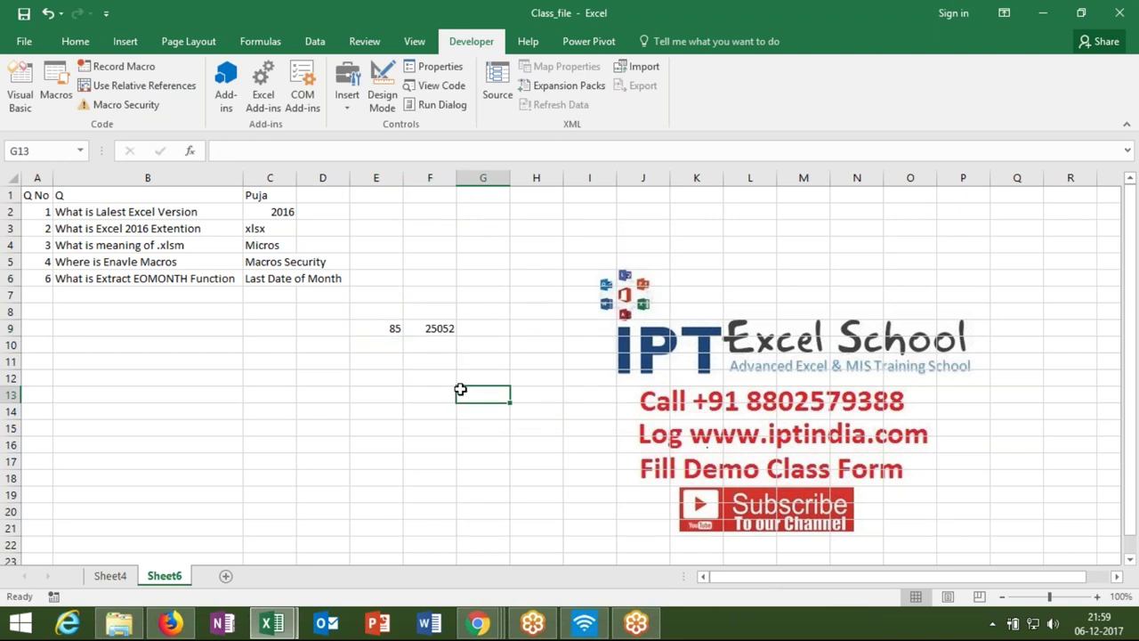
key("alt+F11")
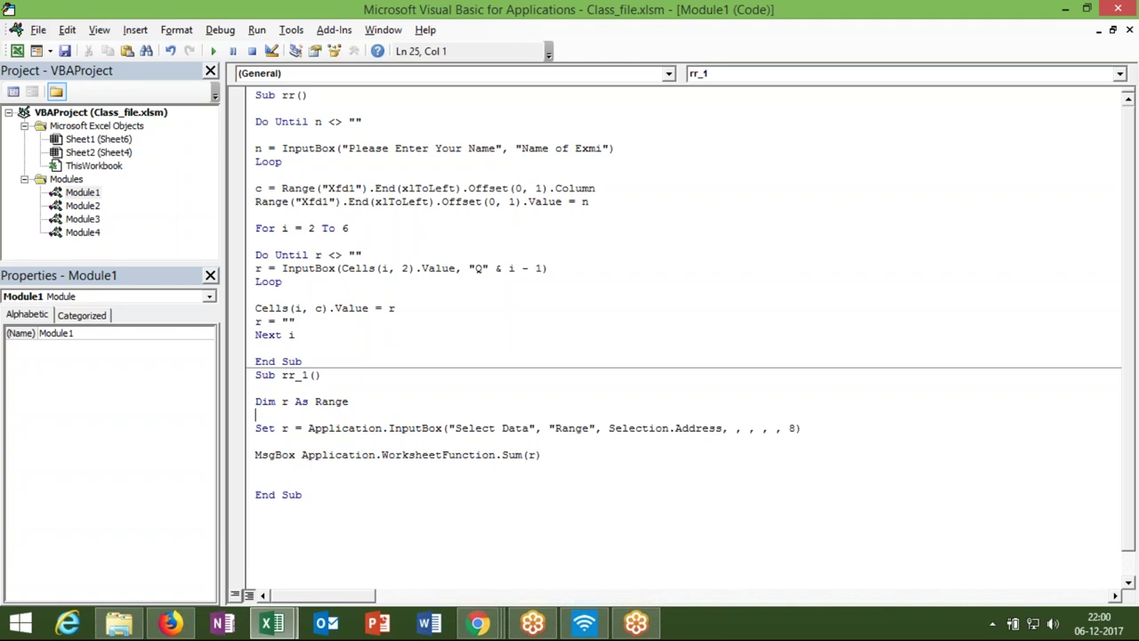
Step: Select all the Module1 macro code and switch to the Class_file Excel workbook
key("ctrl+a")
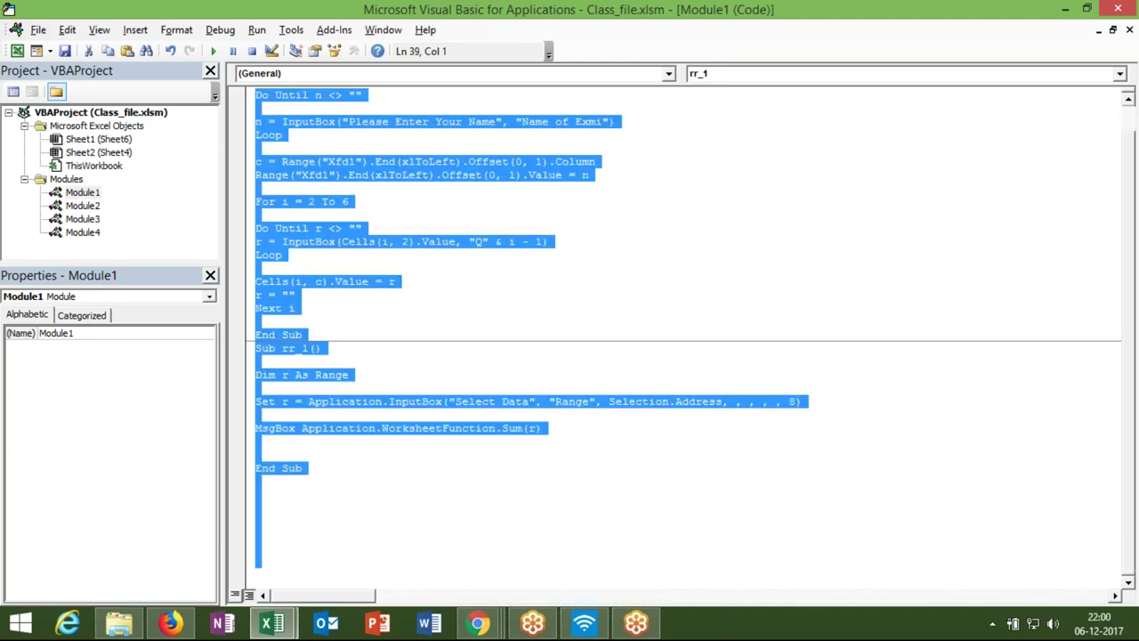
left_click(270, 622)
left_click(246, 577)
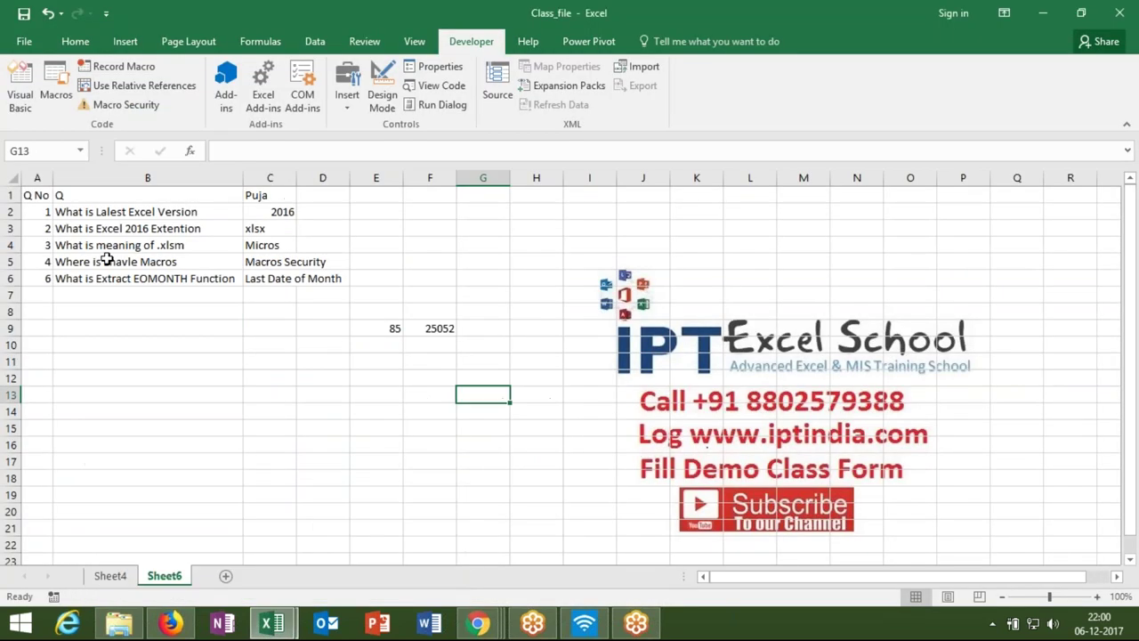
Step: Open the recent workbook IPT_Excel_School
left_click(24, 41)
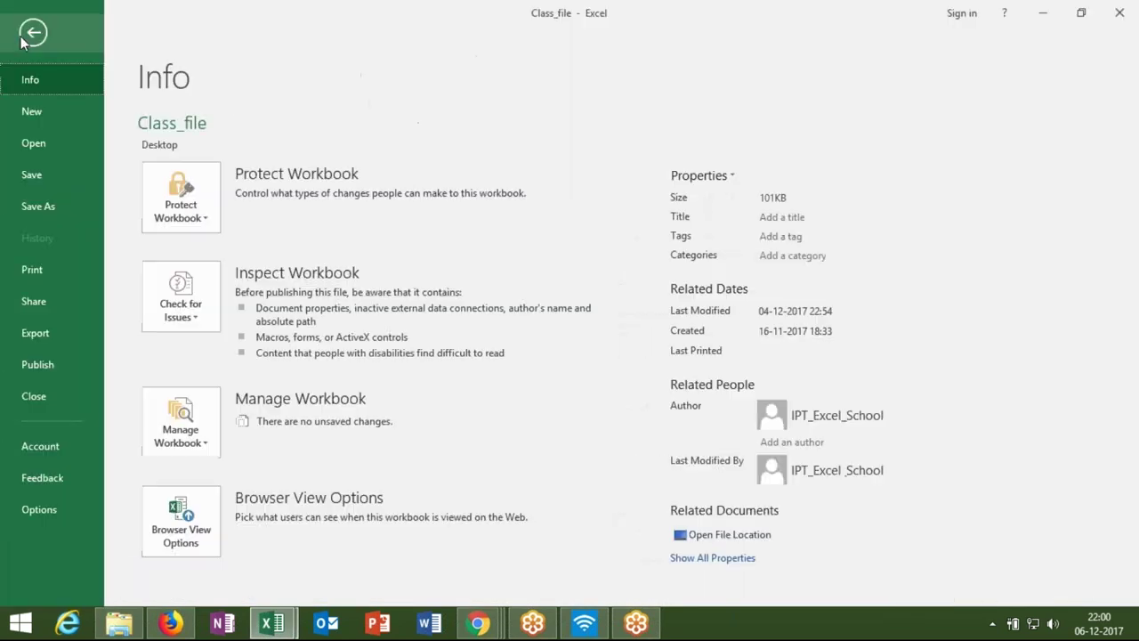
left_click(36, 144)
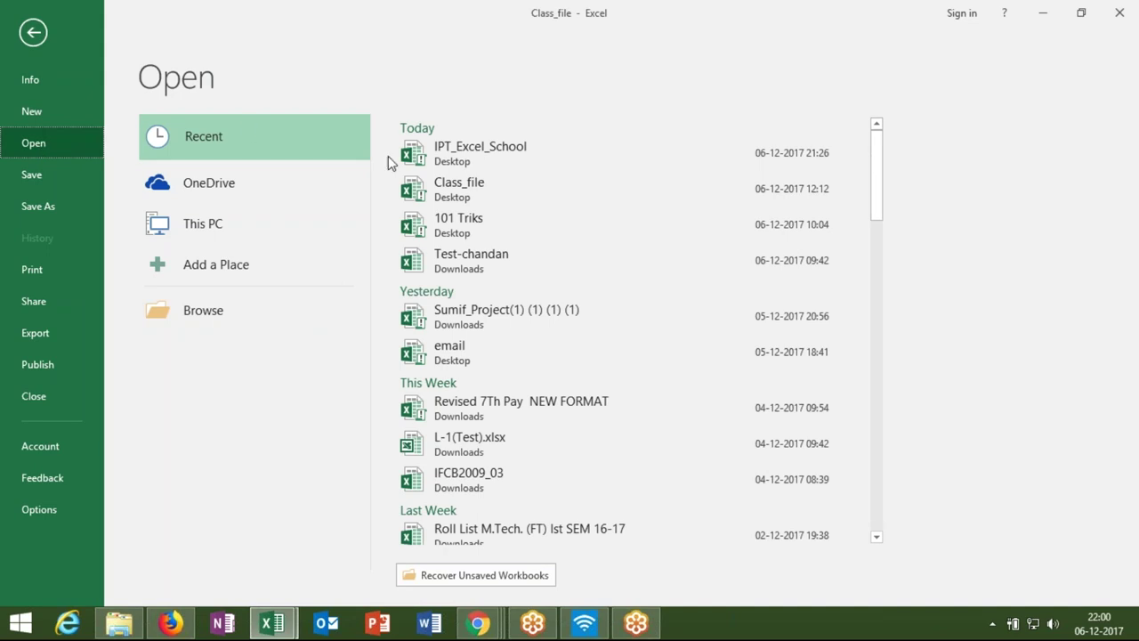
left_click(426, 156)
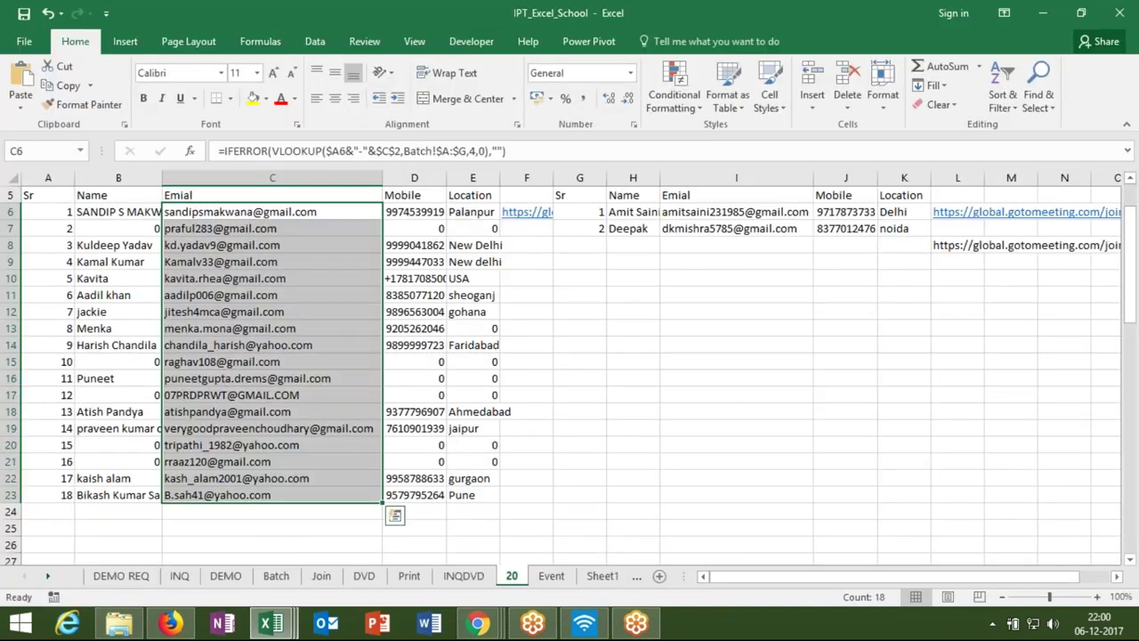
Step: Replace F6's contents with the pasted macro code and turn off its text wrapping
left_click(534, 213)
key("Delete")
key("F2")
key("ctrl+v")
key("ctrl+Return")
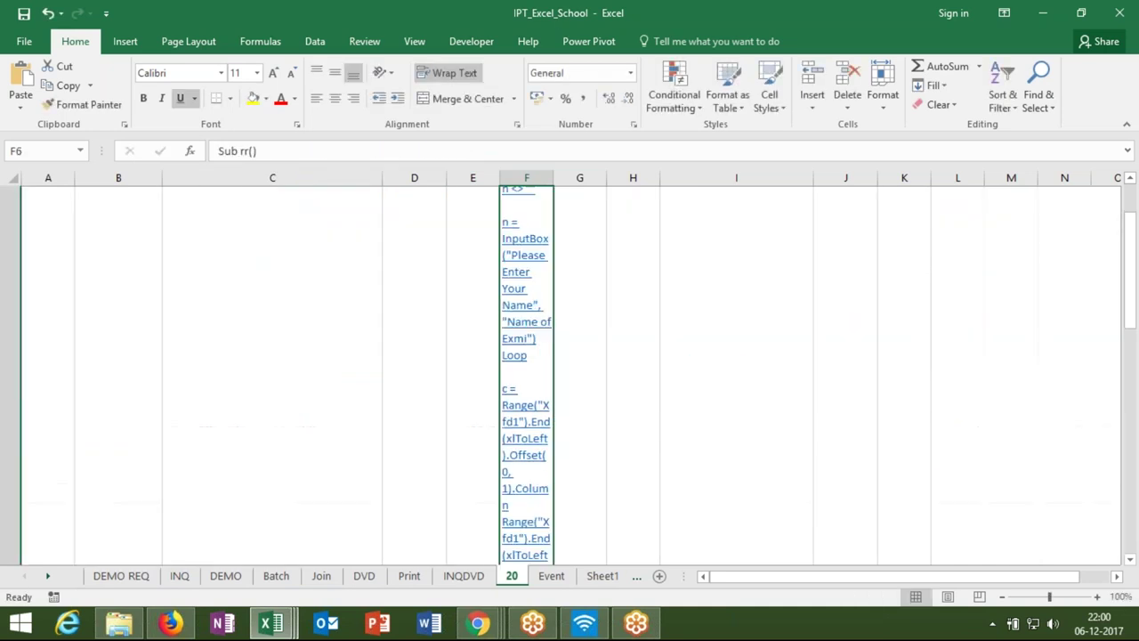
left_click(464, 79)
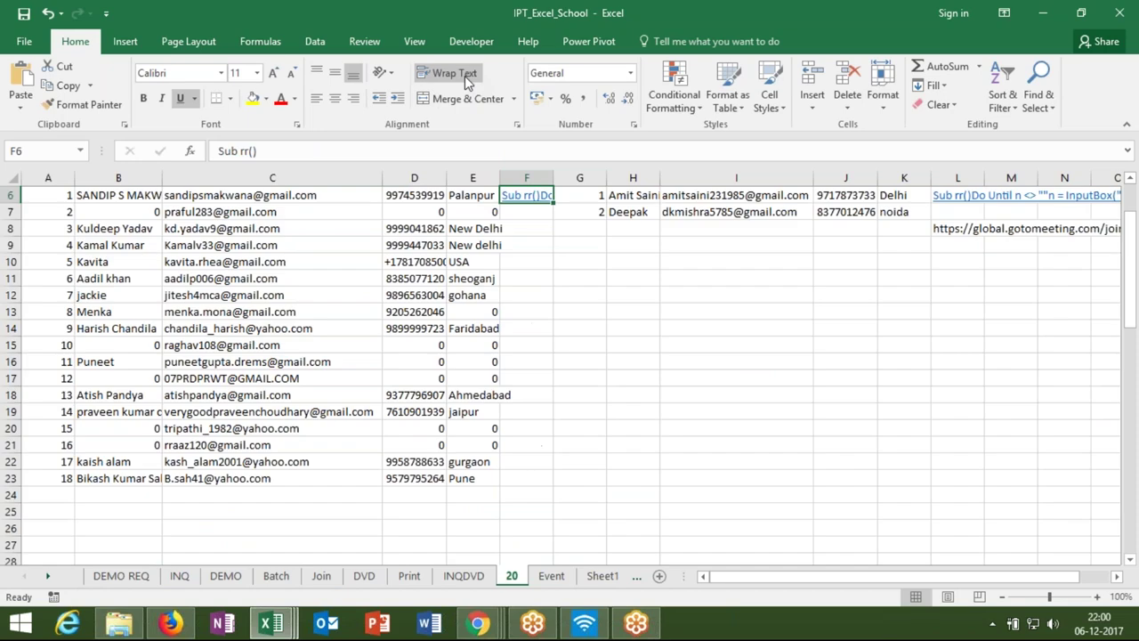
Step: Wrap the text in C6:C28
key("Left")
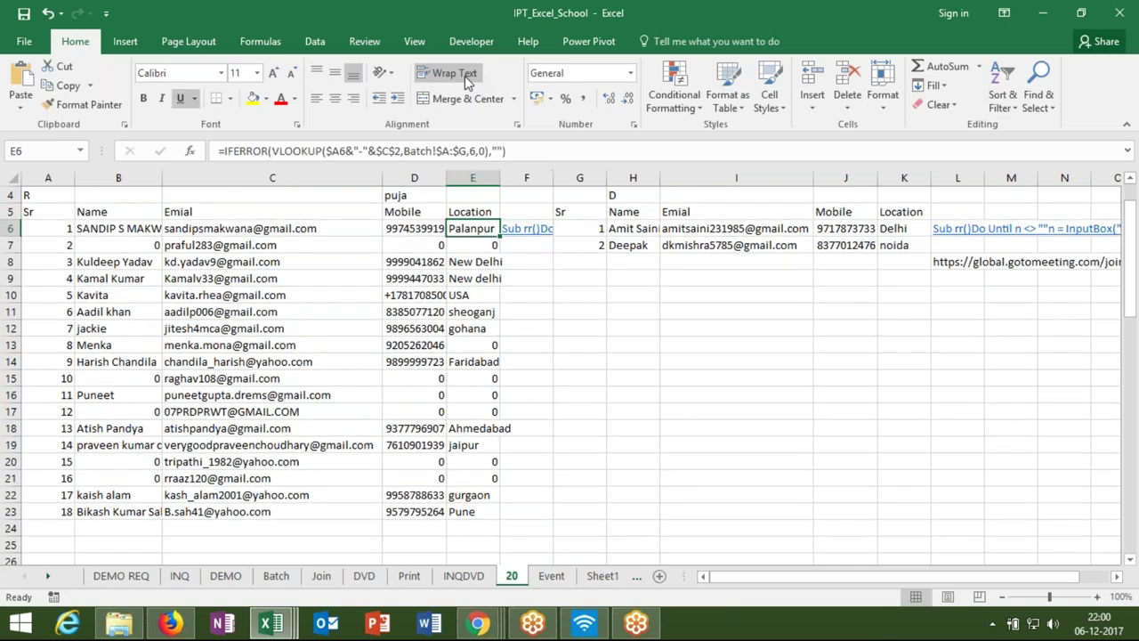
key("Left")
key("Left")
key("ctrl+shift+Down")
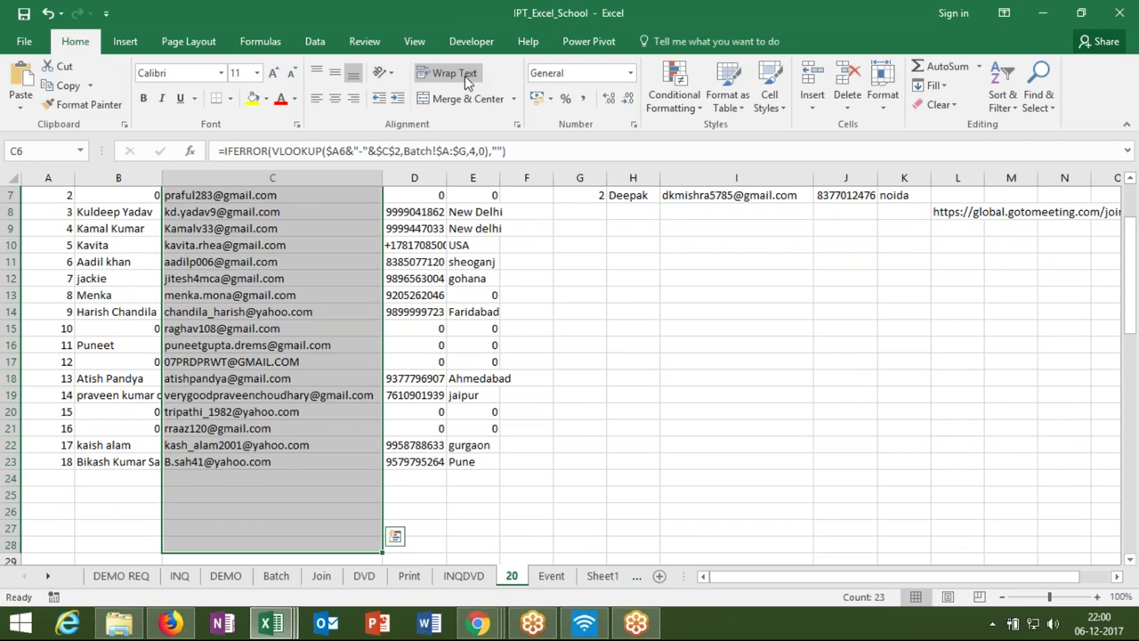
left_click(466, 80)
Step: Set C2 to 19, then 7, reselect C6:C28, and minimise Excel
key("Up")
key("Up")
key("Up")
key("Up")
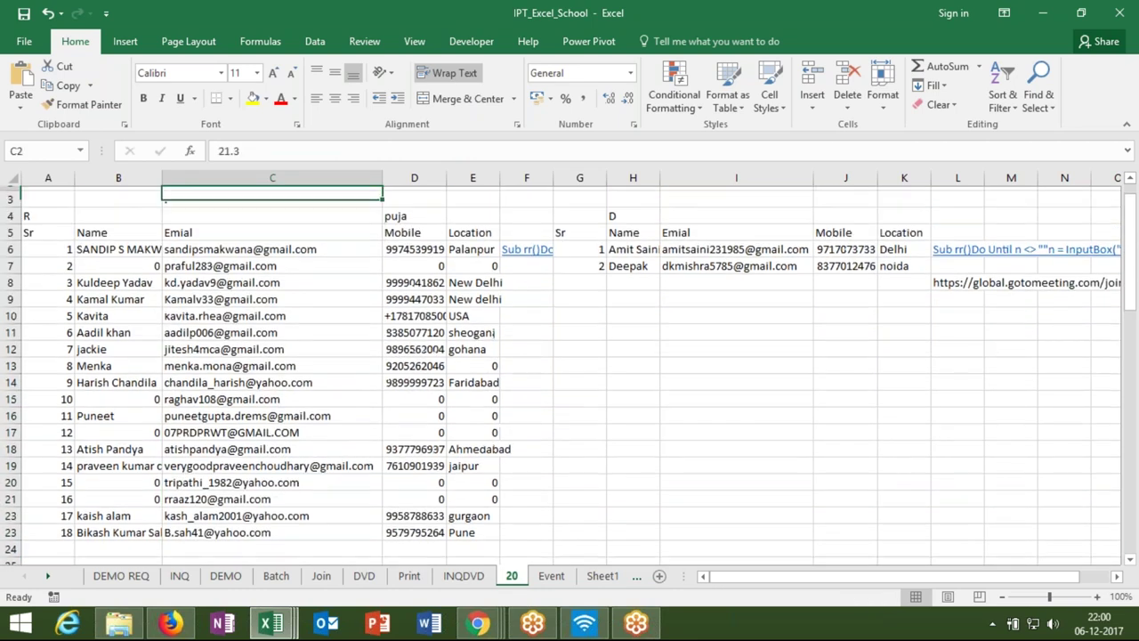
key("Down")
type("19")
key("Return")
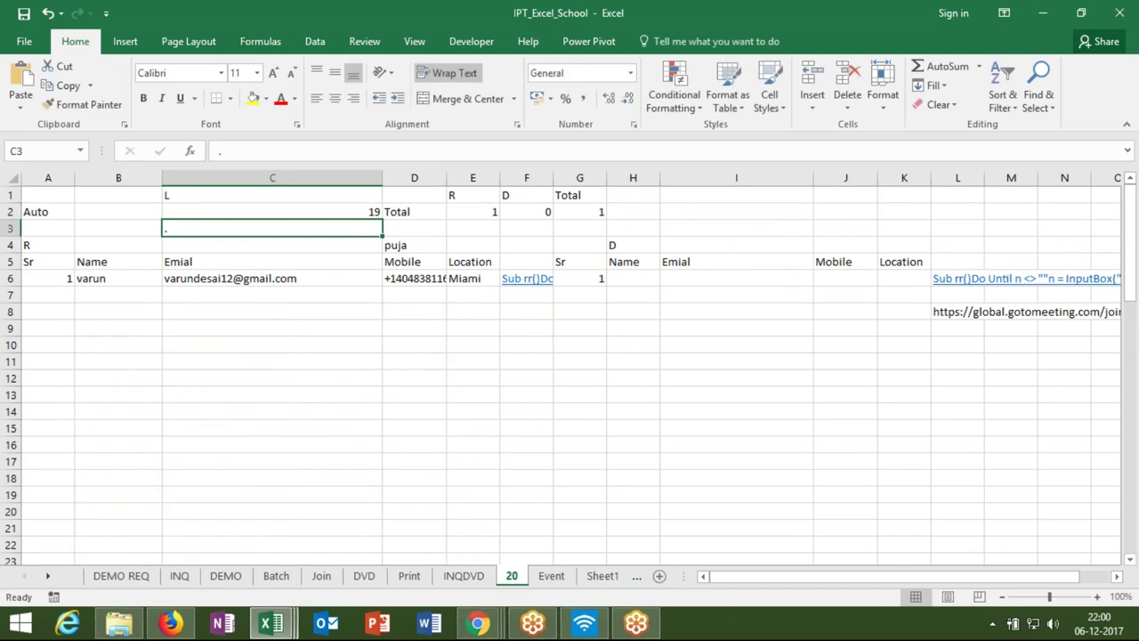
type("7")
key("Return")
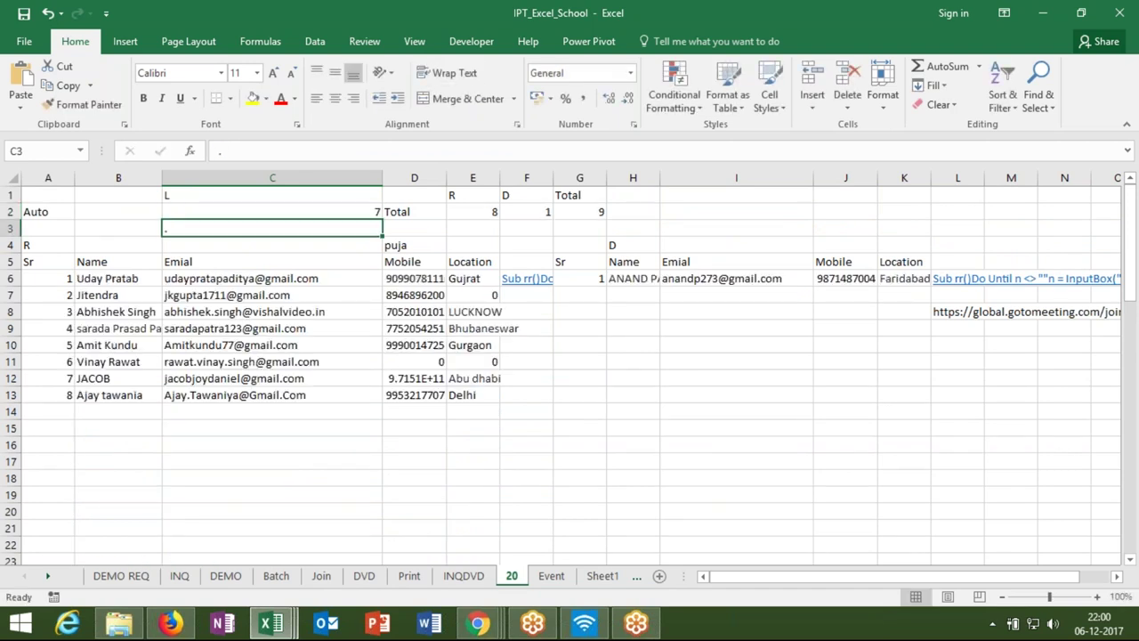
key("Down")
key("Down")
key("Down")
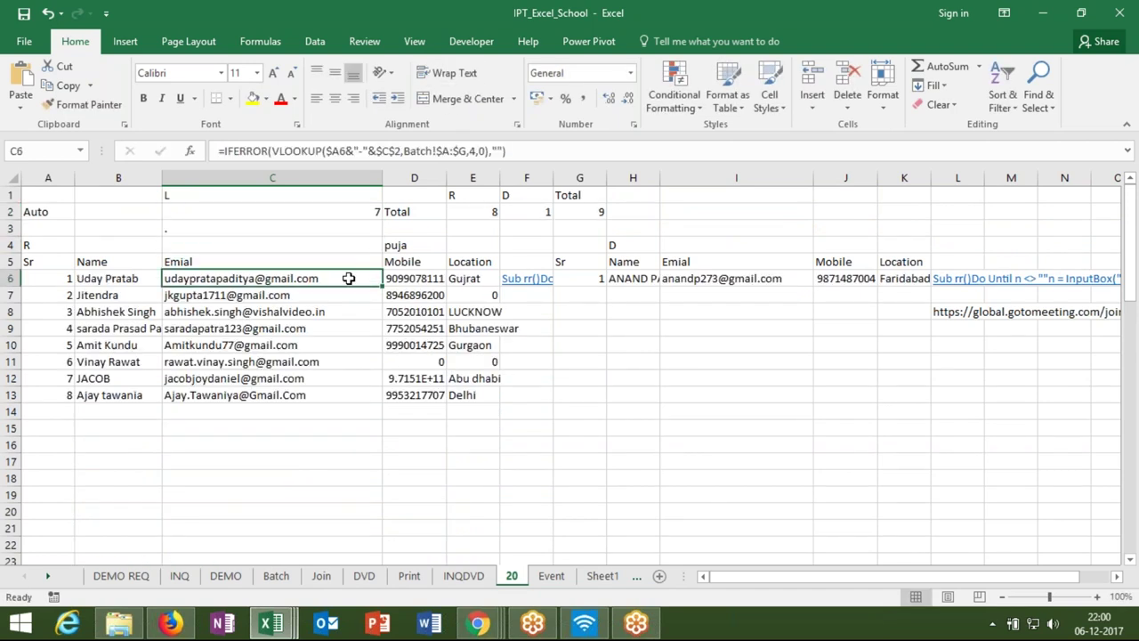
key("ctrl+shift+Down")
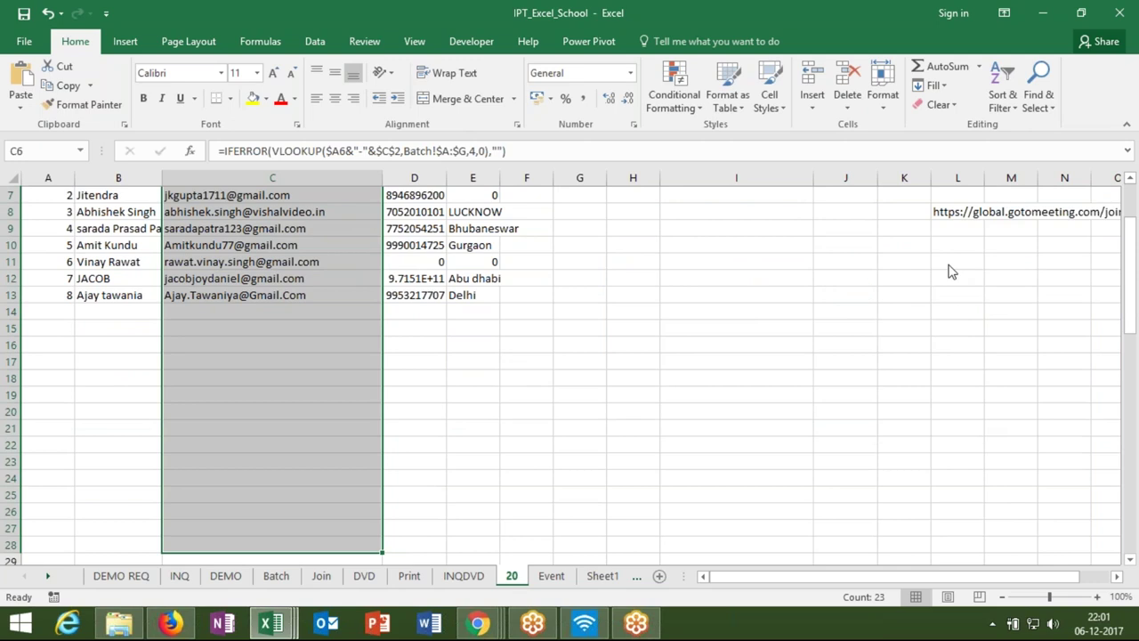
key("super+d")
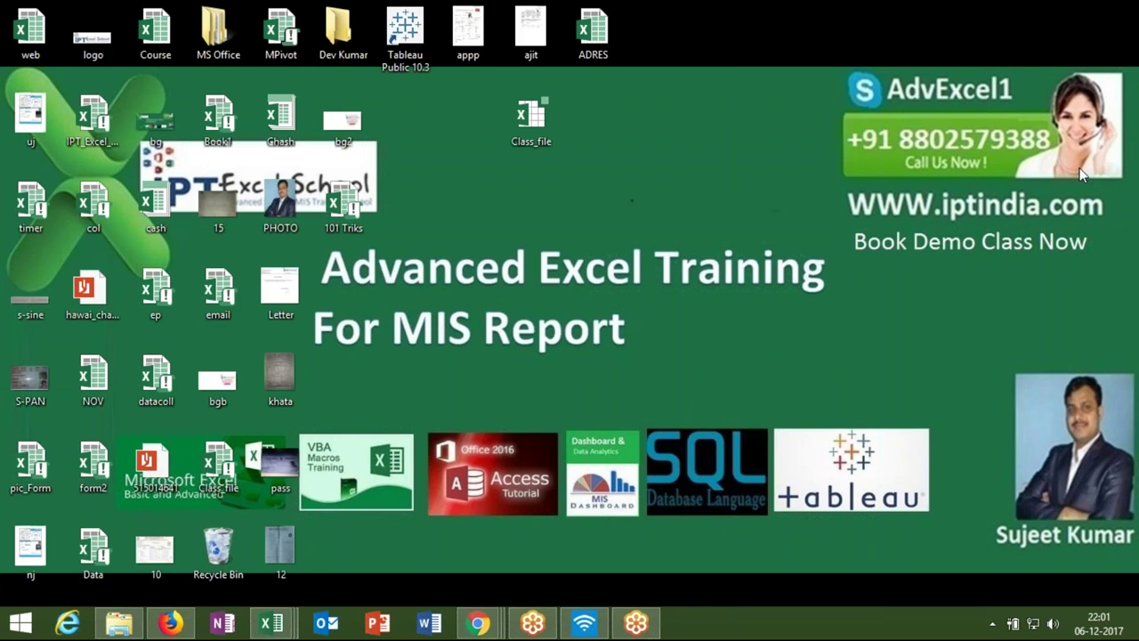